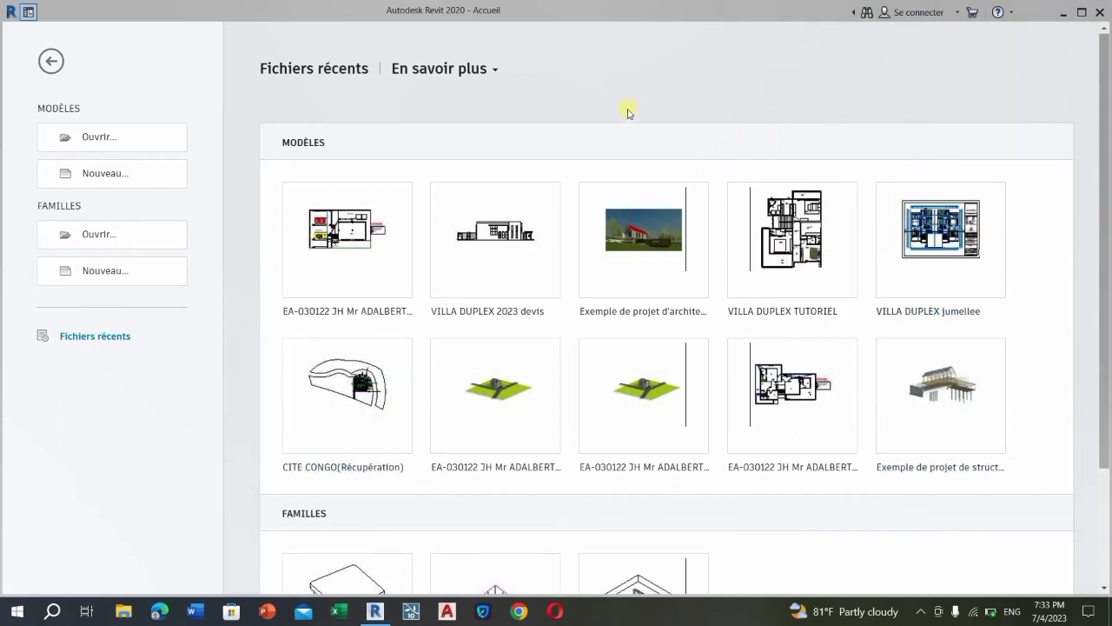
- Open the 'Exemple de projet d'architecture' sample project from the start page
{"action": "scroll", "coordinate": [645, 105], "scroll_direction": "down", "scroll_amount": 1}
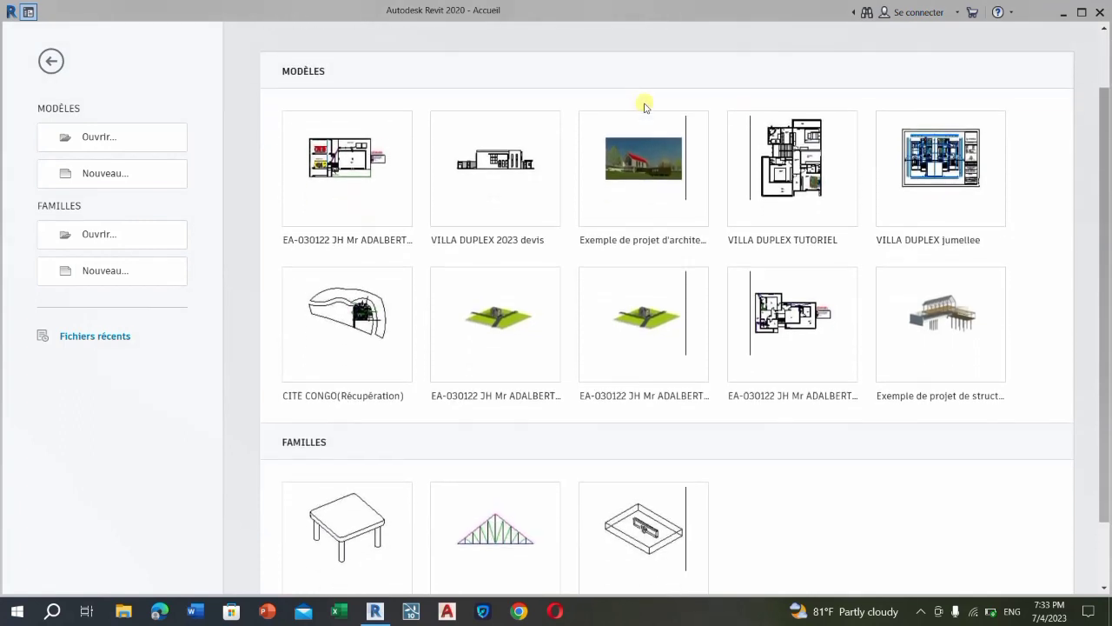
{"action": "scroll", "coordinate": [650, 106], "scroll_direction": "up", "scroll_amount": 1}
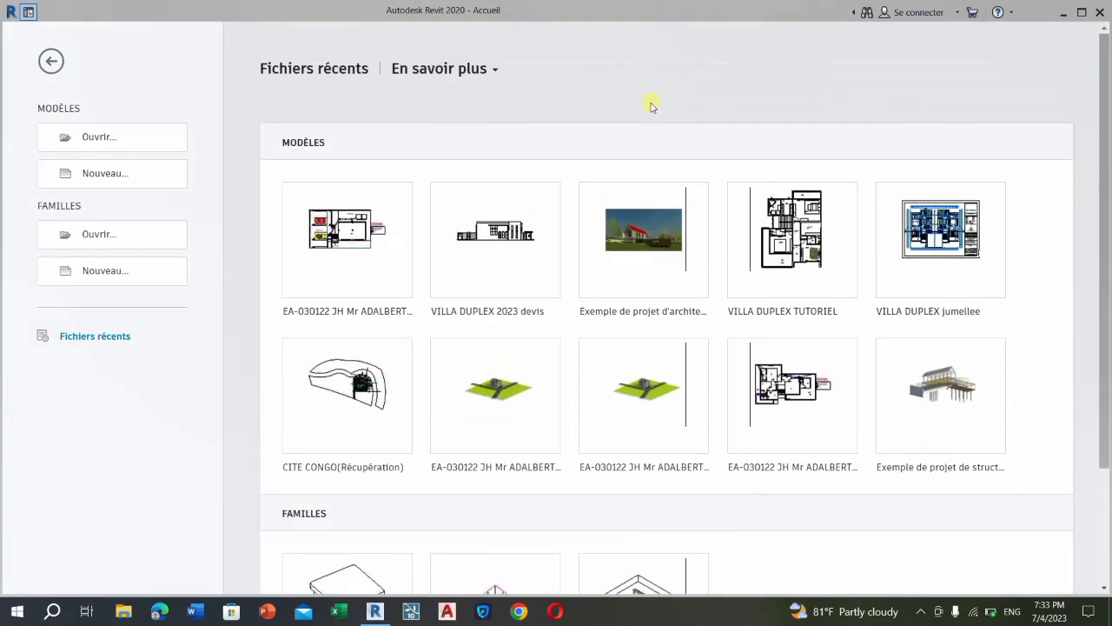
{"action": "scroll", "coordinate": [653, 106], "scroll_direction": "down", "scroll_amount": 1}
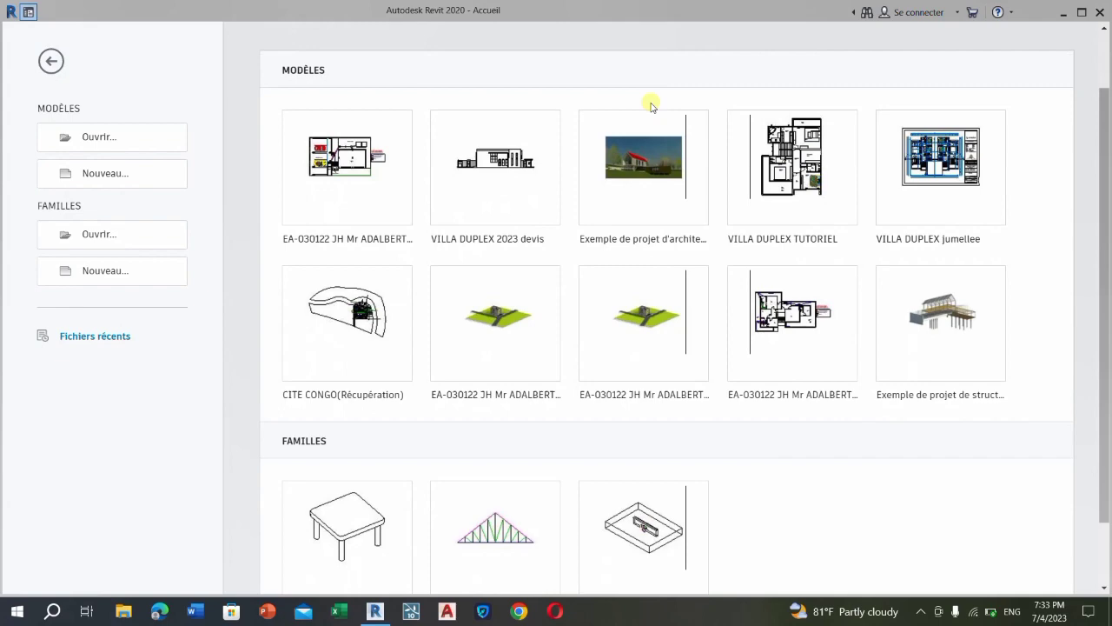
{"action": "scroll", "coordinate": [652, 105], "scroll_direction": "down", "scroll_amount": 1}
{"action": "scroll", "coordinate": [651, 105], "scroll_direction": "up", "scroll_amount": 2}
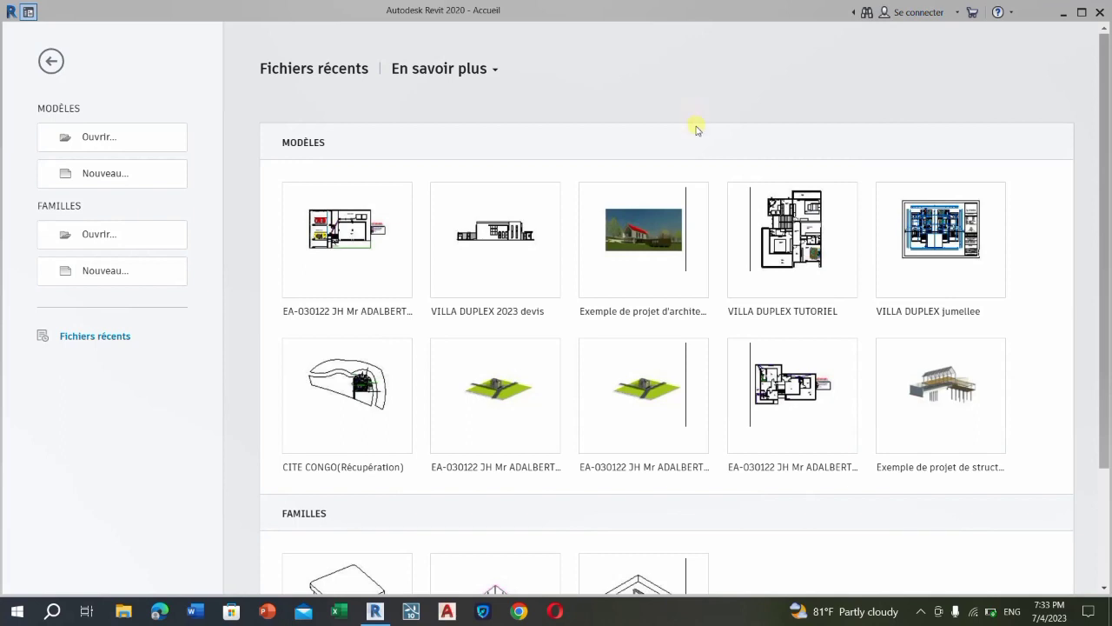
{"action": "scroll", "coordinate": [696, 129], "scroll_direction": "down", "scroll_amount": 2}
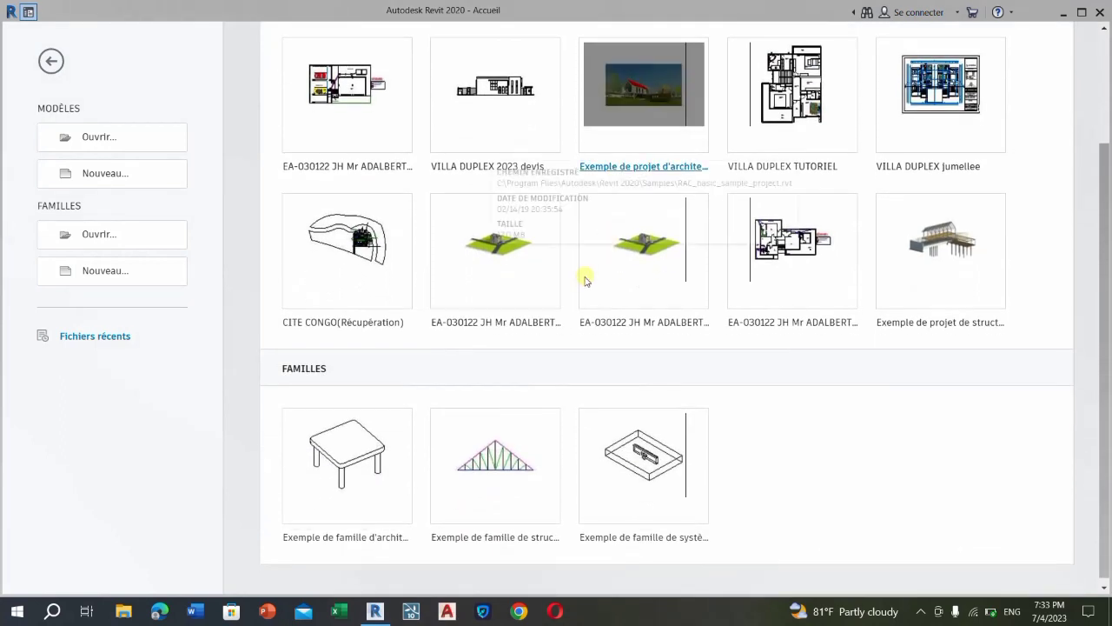
{"action": "scroll", "coordinate": [643, 317], "scroll_direction": "up", "scroll_amount": 1}
{"action": "scroll", "coordinate": [643, 317], "scroll_direction": "up", "scroll_amount": 1}
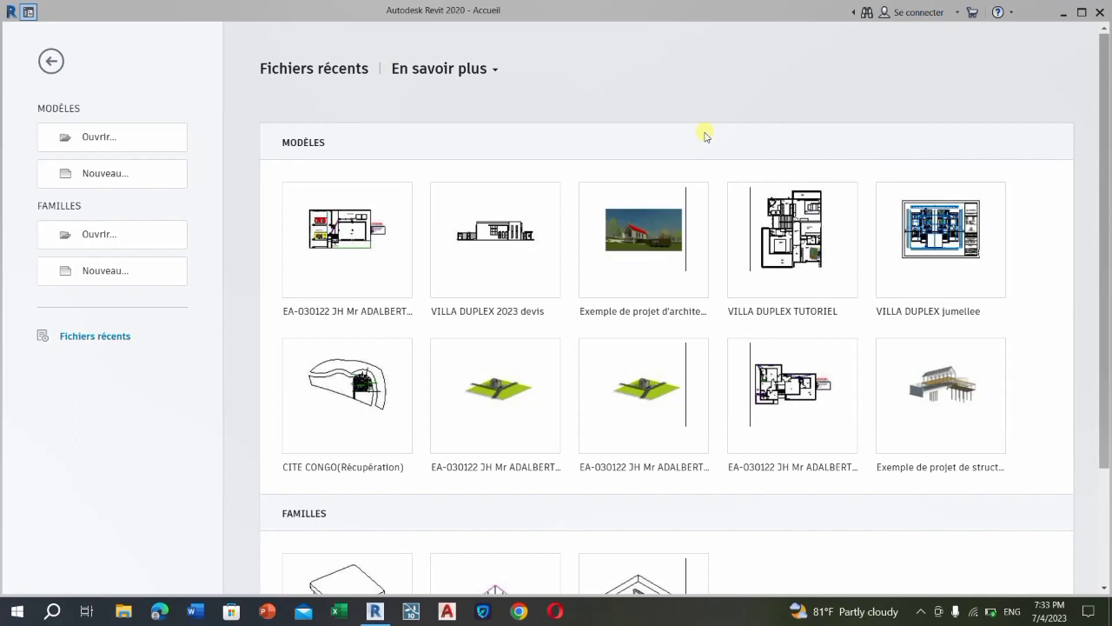
{"action": "scroll", "coordinate": [676, 153], "scroll_direction": "down", "scroll_amount": 1}
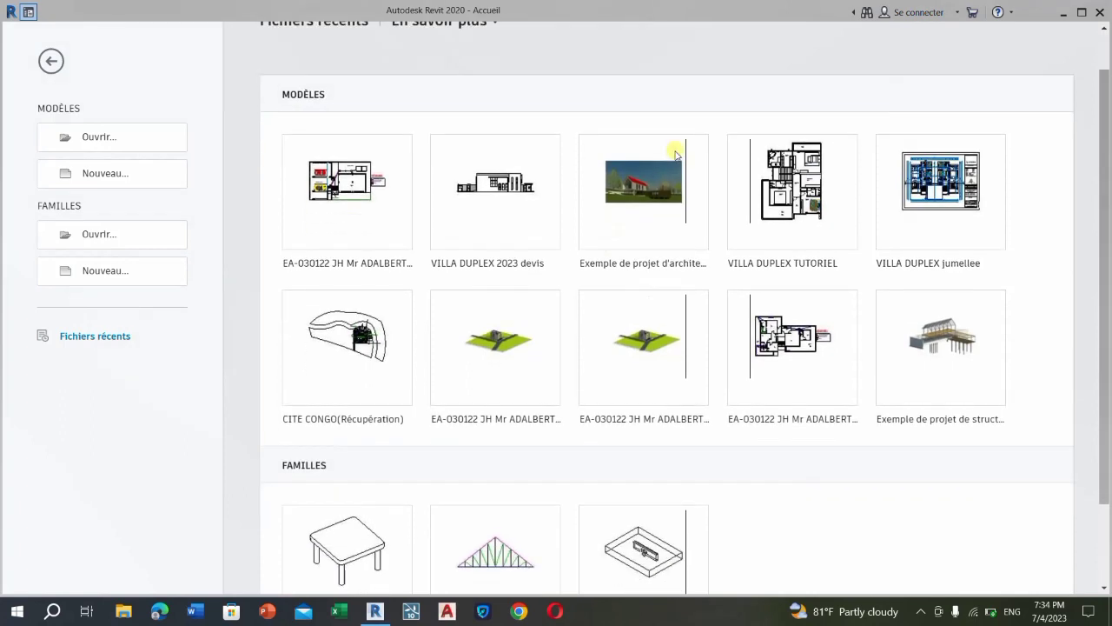
{"action": "scroll", "coordinate": [798, 234], "scroll_direction": "up", "scroll_amount": 1}
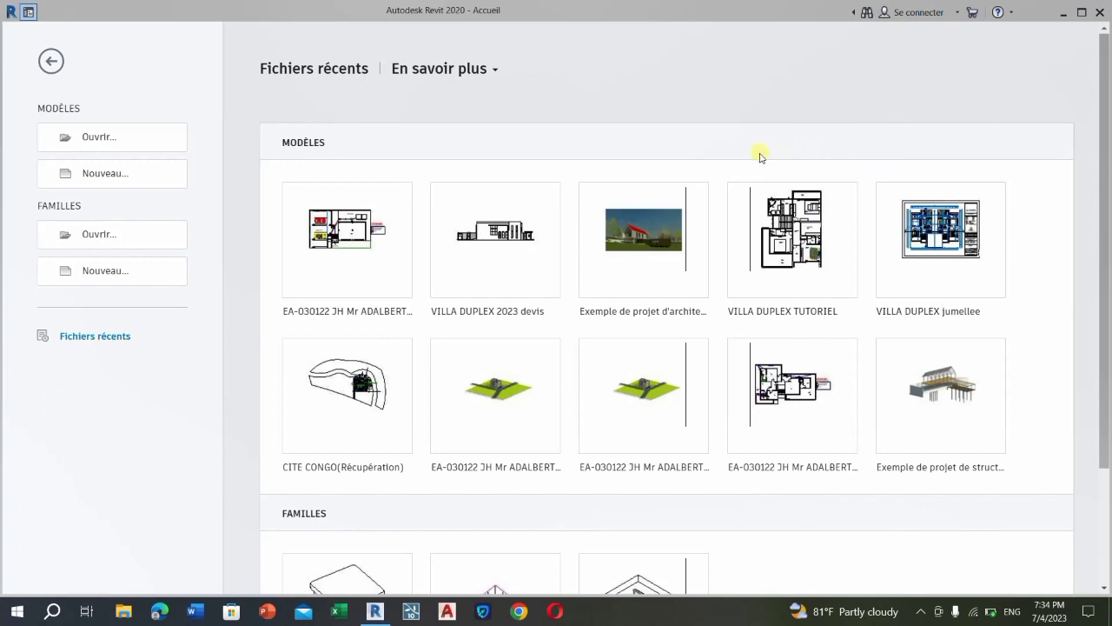
{"action": "scroll", "coordinate": [760, 156], "scroll_direction": "down", "scroll_amount": 1}
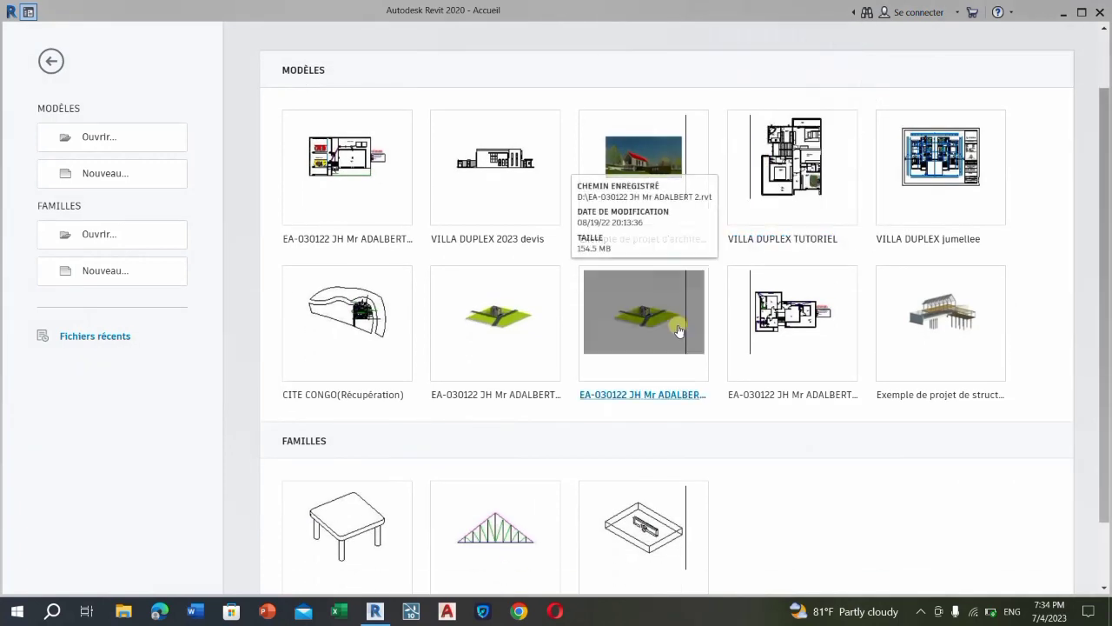
{"action": "scroll", "coordinate": [678, 330], "scroll_direction": "up", "scroll_amount": 1}
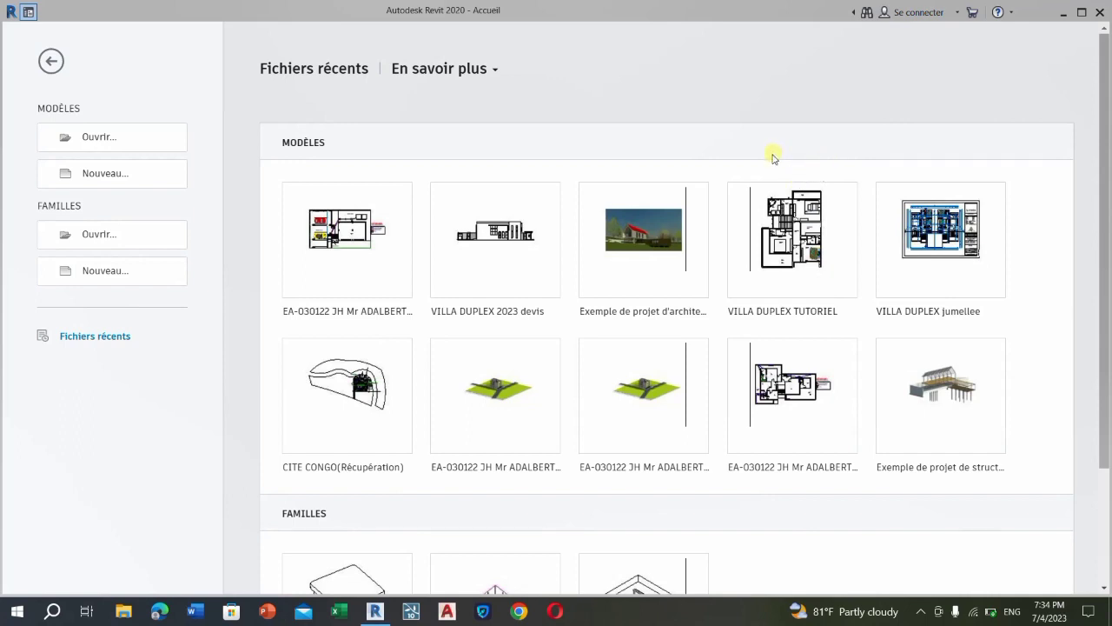
{"action": "scroll", "coordinate": [776, 157], "scroll_direction": "down", "scroll_amount": 3}
{"action": "scroll", "coordinate": [782, 261], "scroll_direction": "up", "scroll_amount": 2}
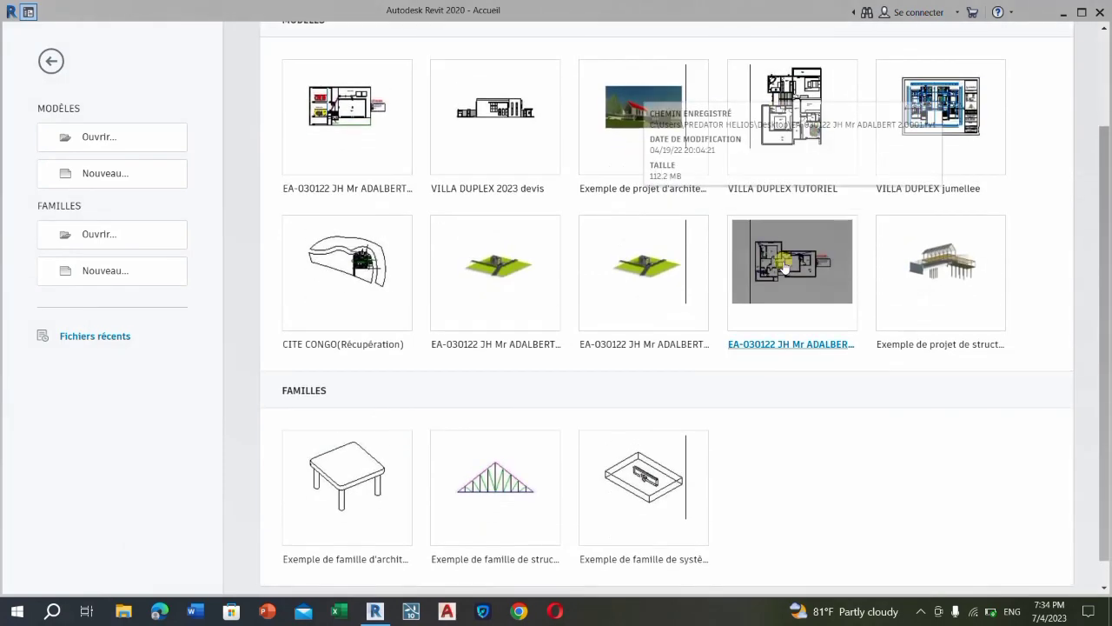
{"action": "scroll", "coordinate": [692, 168], "scroll_direction": "down", "scroll_amount": 2}
{"action": "scroll", "coordinate": [651, 179], "scroll_direction": "up", "scroll_amount": 3}
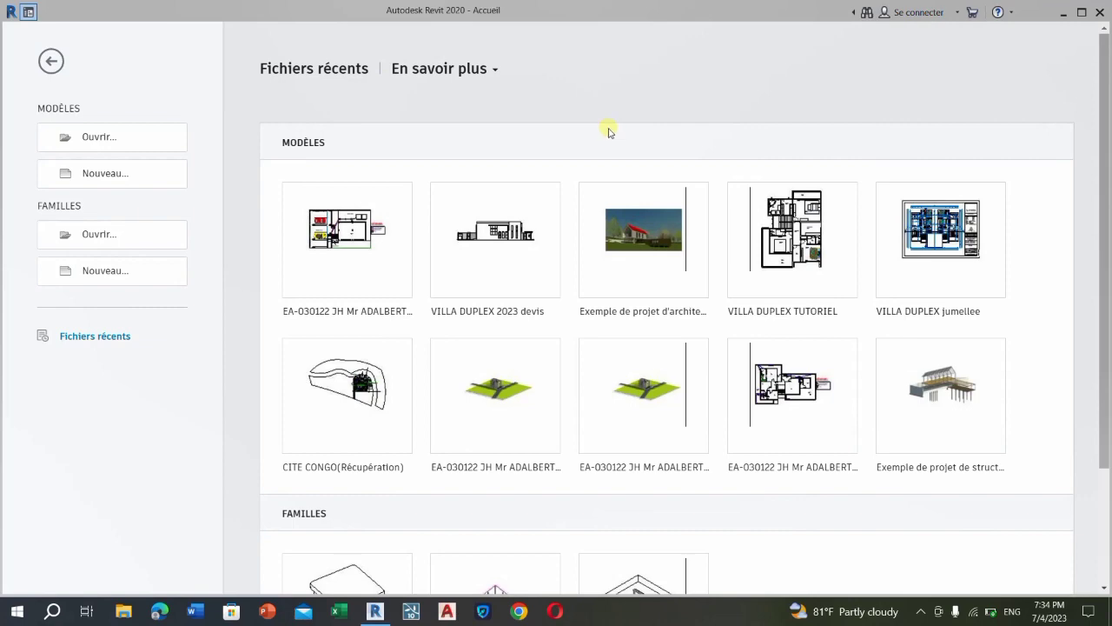
{"action": "scroll", "coordinate": [608, 130], "scroll_direction": "down", "scroll_amount": 1}
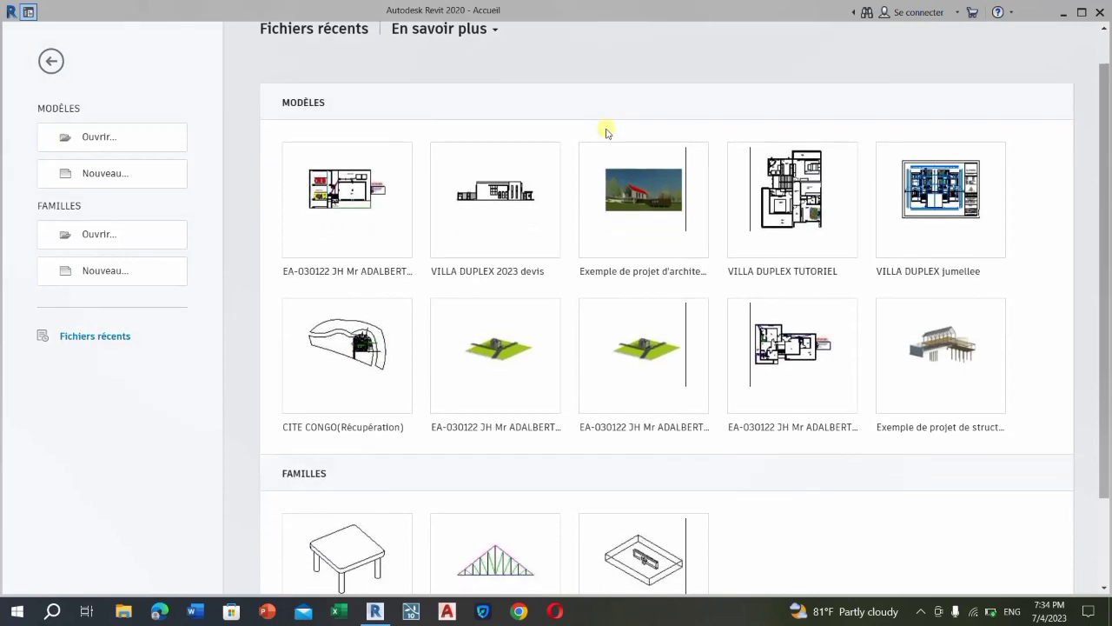
{"action": "scroll", "coordinate": [602, 130], "scroll_direction": "down", "scroll_amount": 2}
{"action": "scroll", "coordinate": [603, 130], "scroll_direction": "up", "scroll_amount": 1}
{"action": "scroll", "coordinate": [626, 117], "scroll_direction": "up", "scroll_amount": 2}
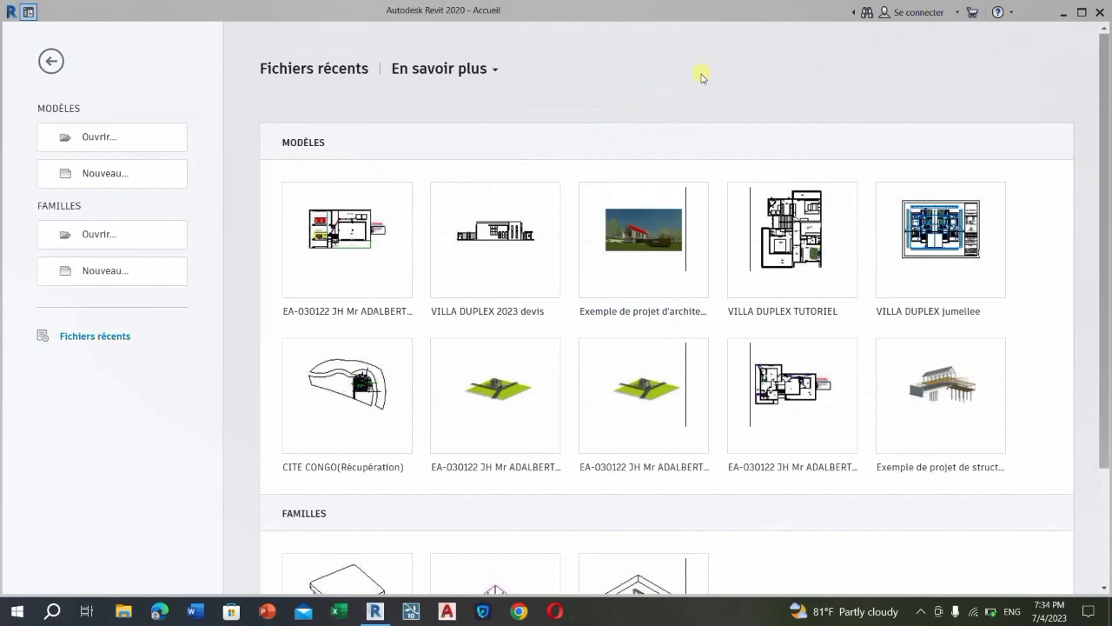
{"action": "scroll", "coordinate": [702, 76], "scroll_direction": "down", "scroll_amount": 1}
{"action": "scroll", "coordinate": [700, 87], "scroll_direction": "up", "scroll_amount": 1}
{"action": "scroll", "coordinate": [700, 90], "scroll_direction": "down", "scroll_amount": 2}
{"action": "scroll", "coordinate": [701, 92], "scroll_direction": "up", "scroll_amount": 1}
{"action": "scroll", "coordinate": [701, 94], "scroll_direction": "up", "scroll_amount": 1}
{"action": "scroll", "coordinate": [608, 191], "scroll_direction": "down", "scroll_amount": 2}
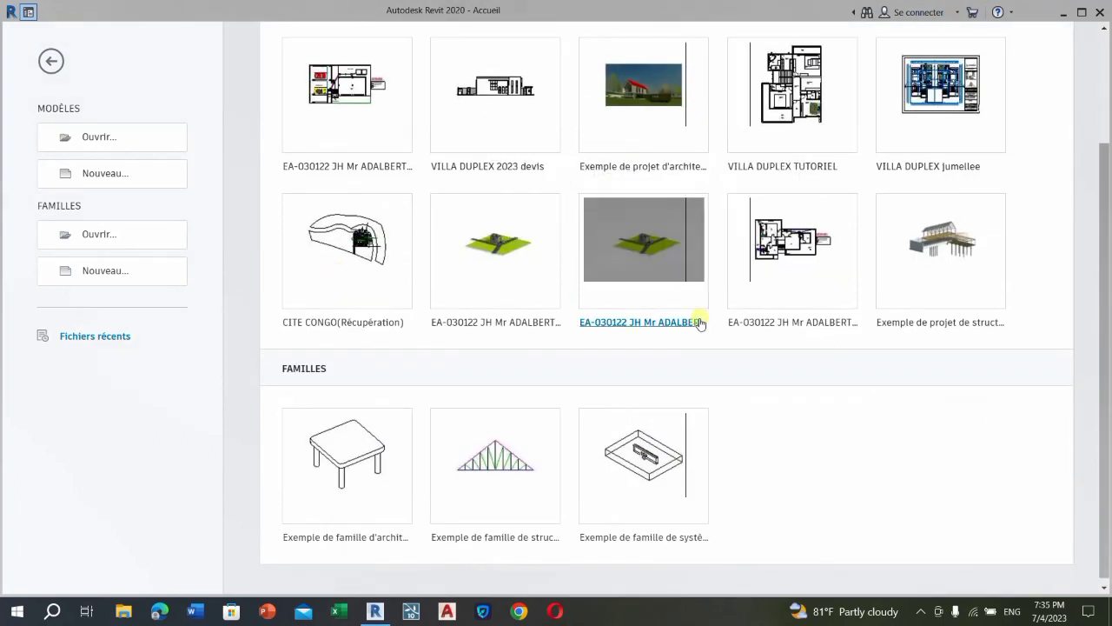
{"action": "scroll", "coordinate": [701, 320], "scroll_direction": "up", "scroll_amount": 2}
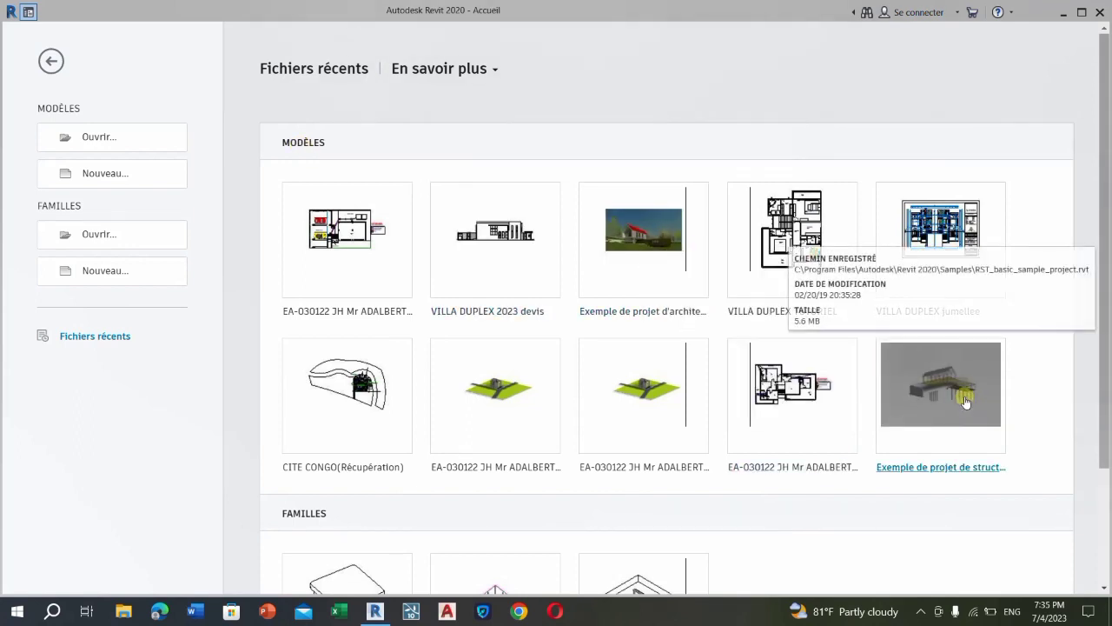
{"action": "left_click", "coordinate": [645, 235]}
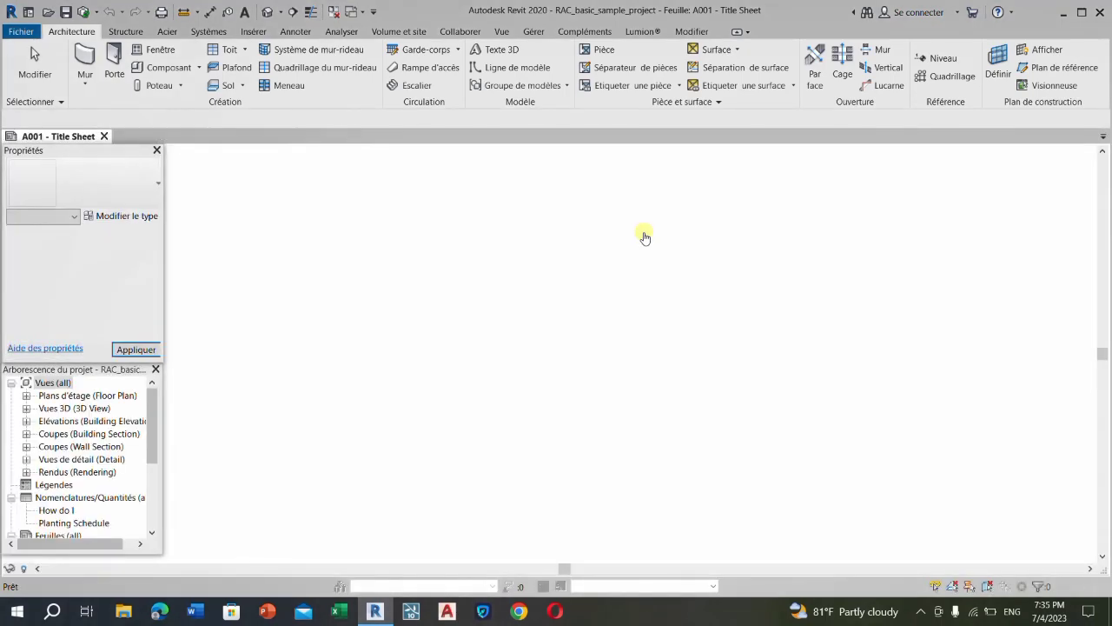
- Show the house and site in the Default 3D View
{"action": "scroll", "coordinate": [591, 304], "scroll_direction": "up", "scroll_amount": 1}
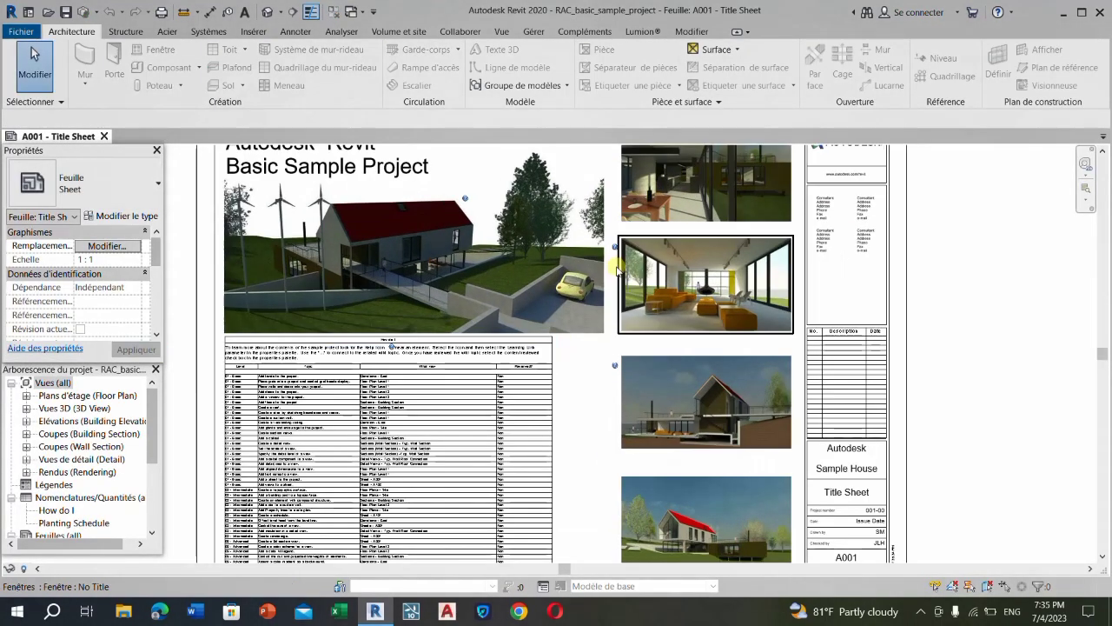
{"action": "scroll", "coordinate": [633, 217], "scroll_direction": "down", "scroll_amount": 2}
{"action": "scroll", "coordinate": [632, 217], "scroll_direction": "up", "scroll_amount": 1}
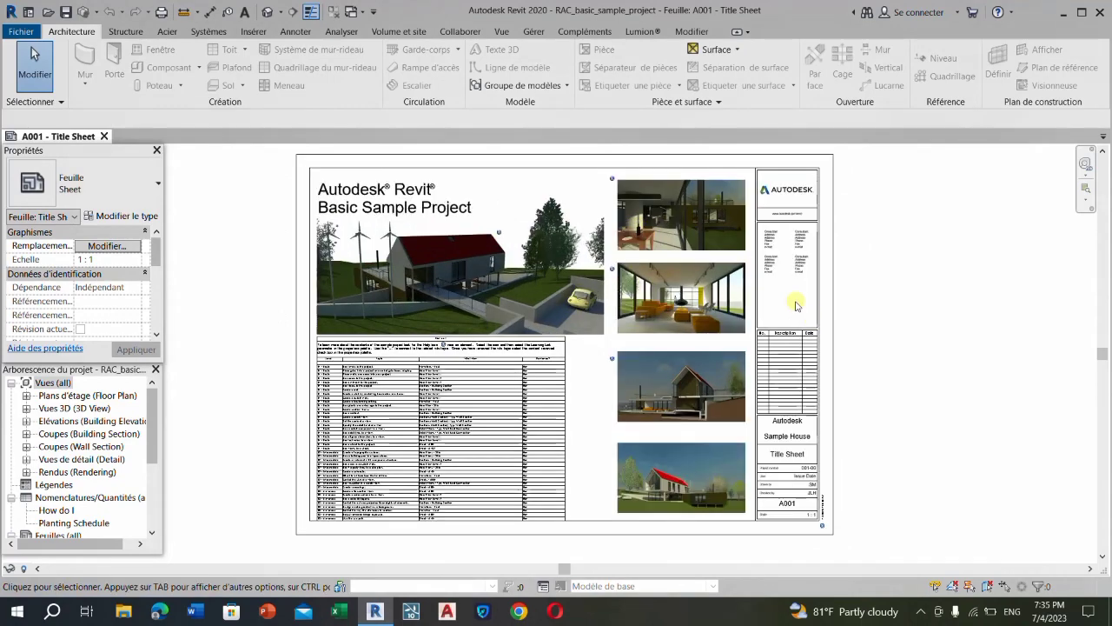
{"action": "scroll", "coordinate": [793, 304], "scroll_direction": "down", "scroll_amount": 1}
{"action": "scroll", "coordinate": [767, 315], "scroll_direction": "down", "scroll_amount": 1}
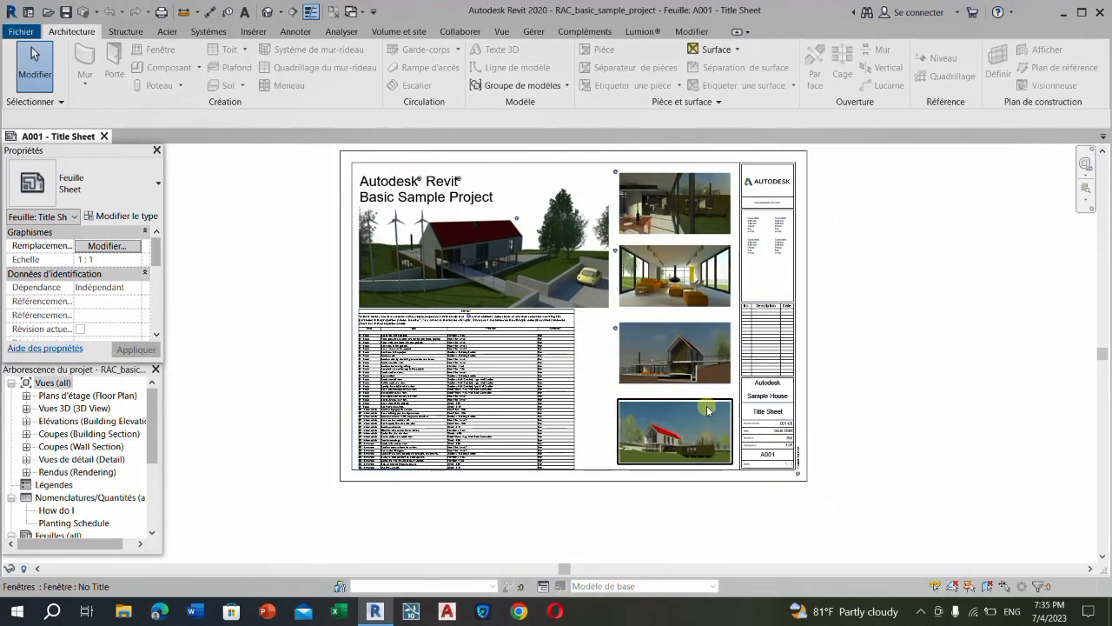
{"action": "scroll", "coordinate": [741, 349], "scroll_direction": "up", "scroll_amount": 2}
{"action": "scroll", "coordinate": [684, 422], "scroll_direction": "down", "scroll_amount": 1}
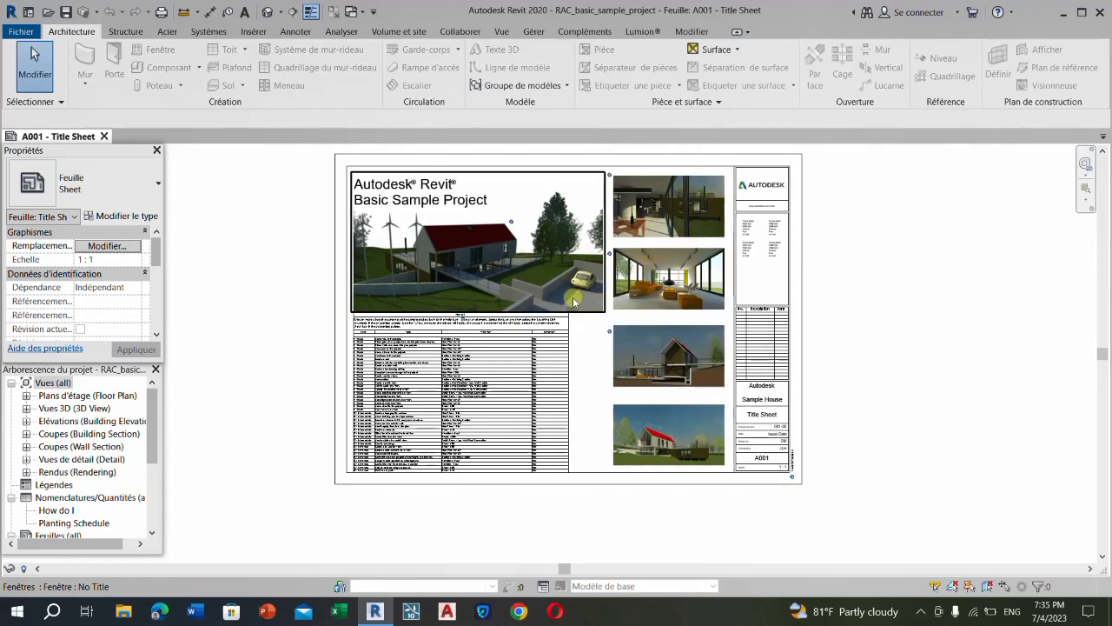
{"action": "scroll", "coordinate": [667, 291], "scroll_direction": "up", "scroll_amount": 1}
{"action": "scroll", "coordinate": [667, 295], "scroll_direction": "up", "scroll_amount": 1}
{"action": "scroll", "coordinate": [667, 300], "scroll_direction": "up", "scroll_amount": 1}
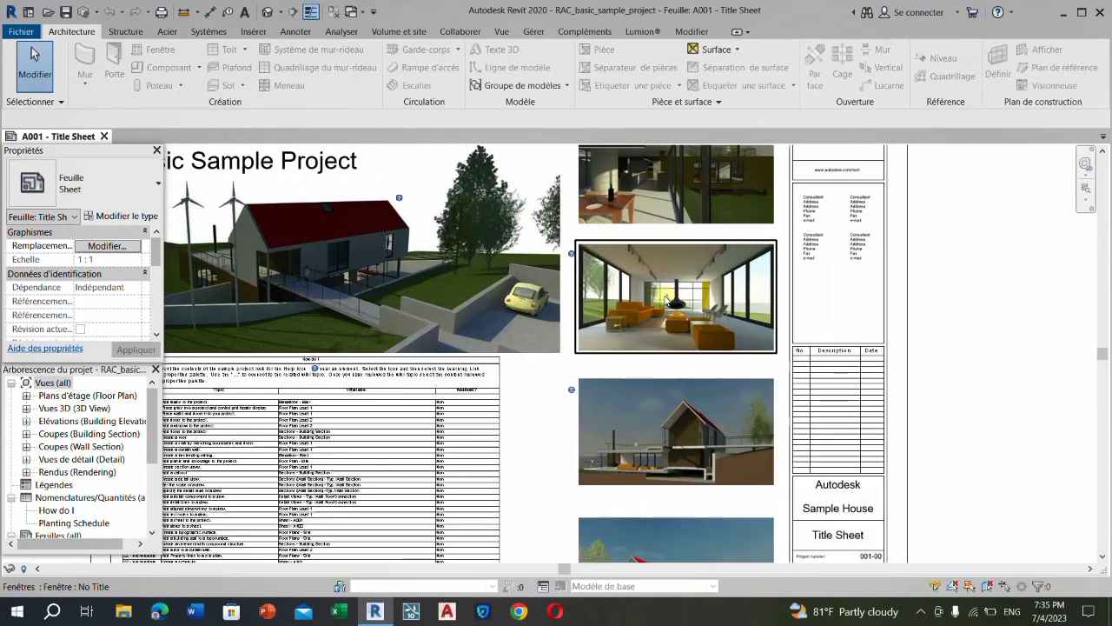
{"action": "scroll", "coordinate": [669, 391], "scroll_direction": "down", "scroll_amount": 2}
{"action": "scroll", "coordinate": [673, 434], "scroll_direction": "up", "scroll_amount": 1}
{"action": "scroll", "coordinate": [673, 445], "scroll_direction": "up", "scroll_amount": 1}
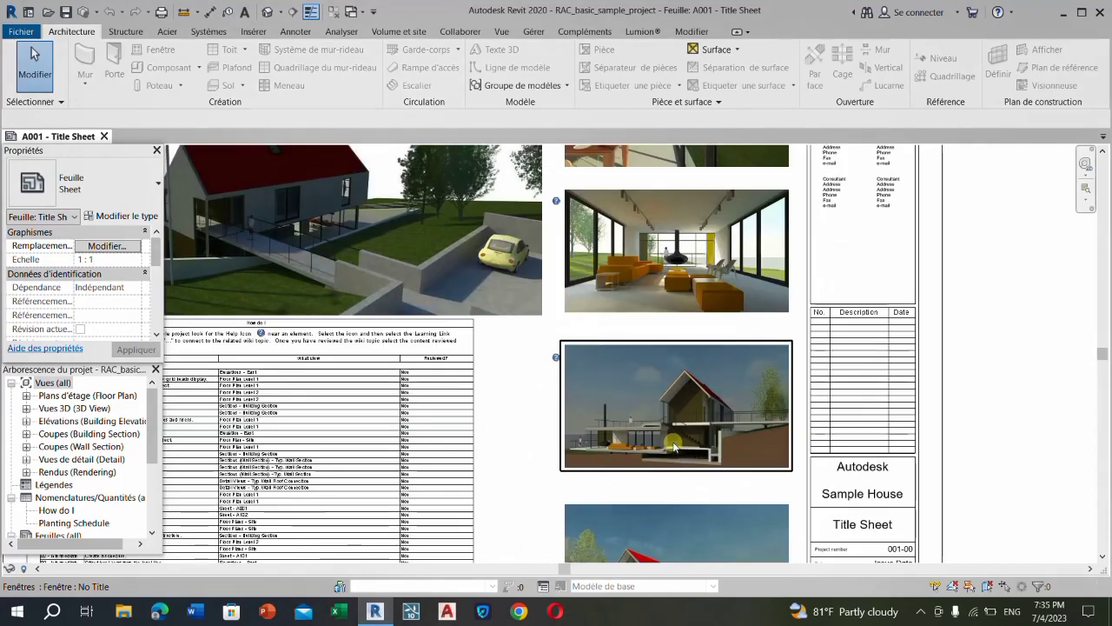
{"action": "scroll", "coordinate": [674, 446], "scroll_direction": "down", "scroll_amount": 2}
{"action": "scroll", "coordinate": [504, 347], "scroll_direction": "down", "scroll_amount": 1}
{"action": "scroll", "coordinate": [424, 439], "scroll_direction": "up", "scroll_amount": 1}
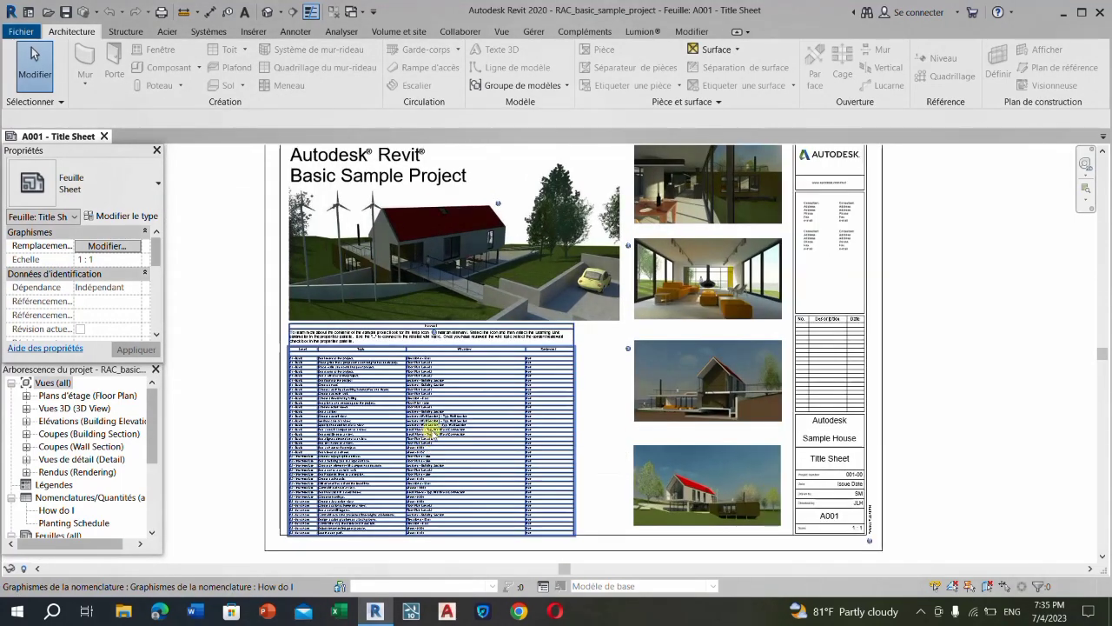
{"action": "scroll", "coordinate": [517, 360], "scroll_direction": "down", "scroll_amount": 1}
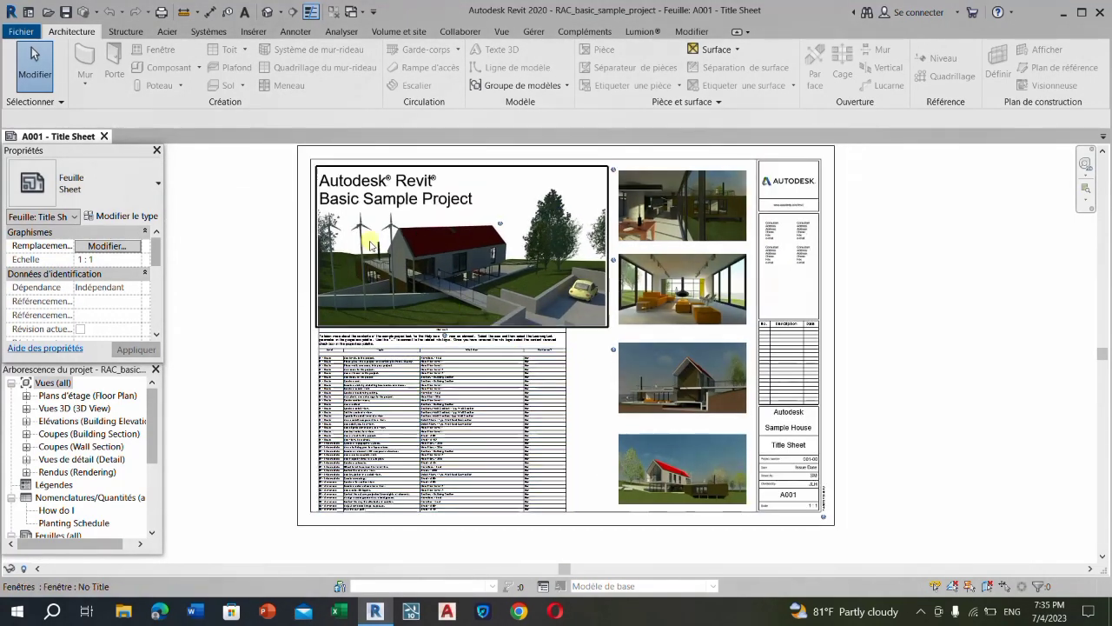
{"action": "left_click", "coordinate": [271, 11]}
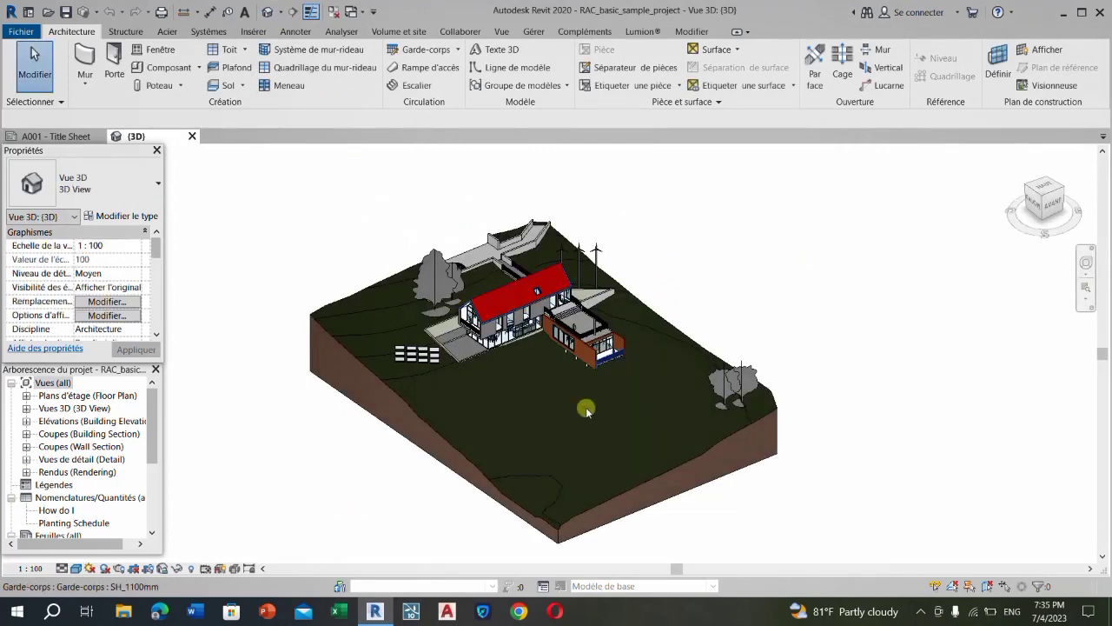
- Zoom and orbit around the house, then close the {3D} tab leaving A001 - Title Sheet
{"action": "scroll", "coordinate": [587, 410], "scroll_direction": "up", "scroll_amount": 2}
{"action": "scroll", "coordinate": [556, 338], "scroll_direction": "up", "scroll_amount": 2}
{"action": "scroll", "coordinate": [690, 410], "scroll_direction": "up", "scroll_amount": 2}
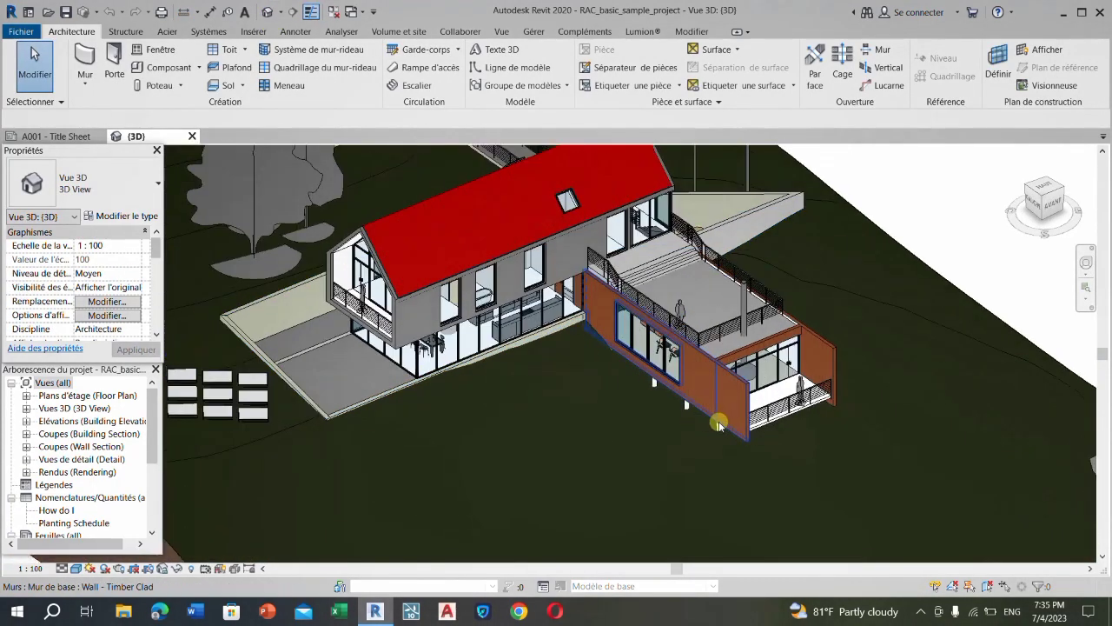
{"action": "left_click", "coordinate": [1085, 261]}
{"action": "scroll", "coordinate": [559, 287], "scroll_direction": "up", "scroll_amount": 1}
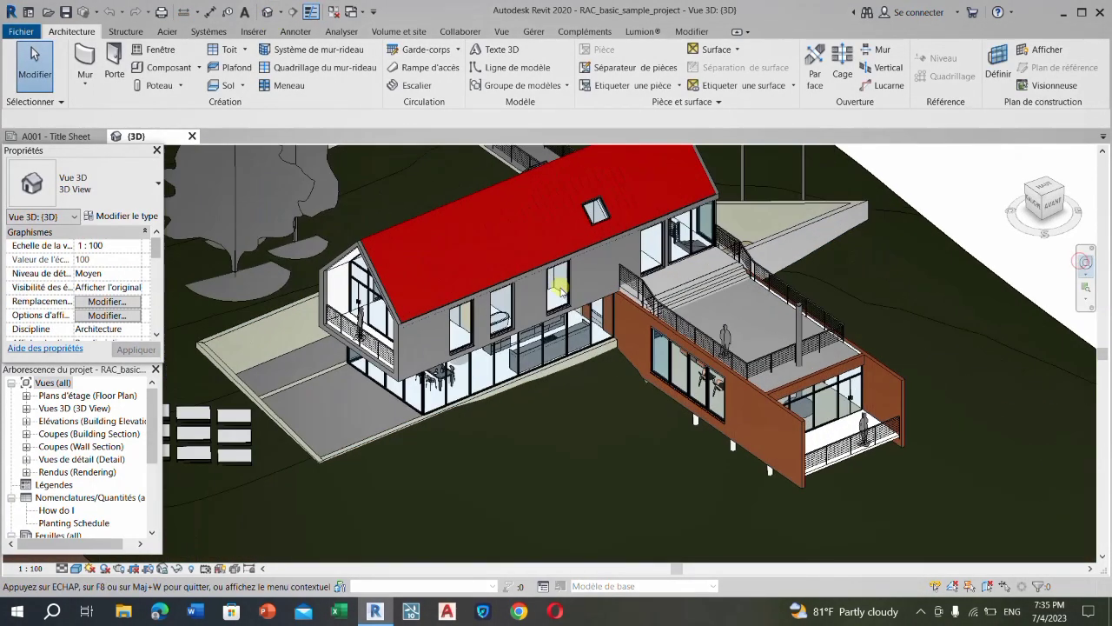
{"action": "scroll", "coordinate": [561, 287], "scroll_direction": "up", "scroll_amount": 1}
{"action": "scroll", "coordinate": [576, 325], "scroll_direction": "up", "scroll_amount": 1}
{"action": "scroll", "coordinate": [647, 299], "scroll_direction": "up", "scroll_amount": 3}
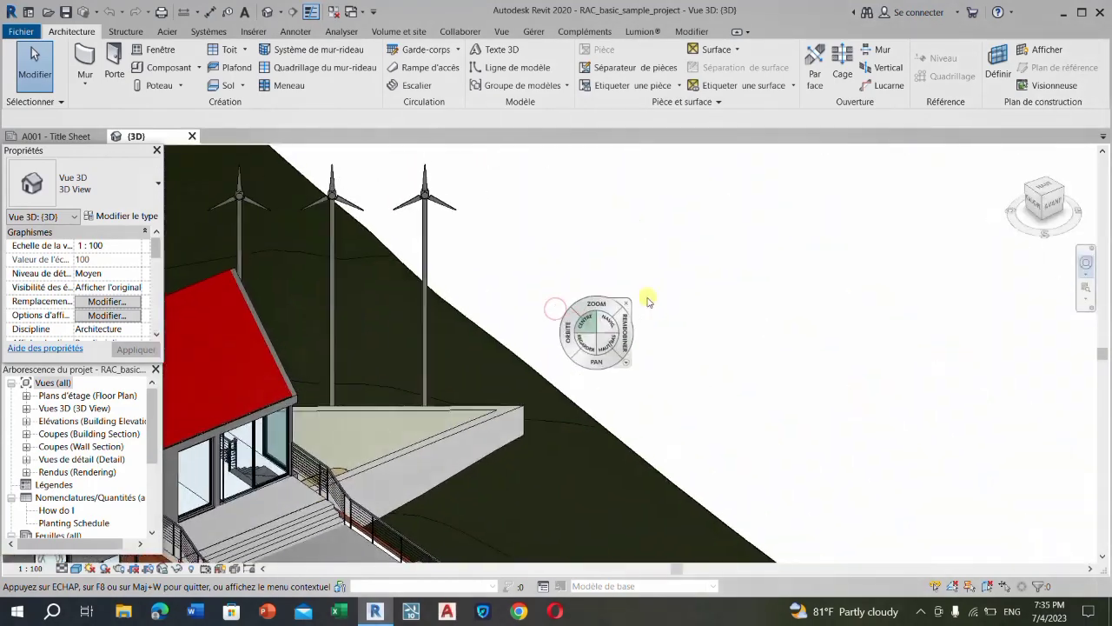
{"action": "scroll", "coordinate": [647, 300], "scroll_direction": "down", "scroll_amount": 5}
{"action": "mouse_move", "coordinate": [569, 332]}
{"action": "left_mouse_down"}
{"action": "mouse_move", "coordinate": [879, 395]}
{"action": "mouse_move", "coordinate": [970, 397]}
{"action": "mouse_move", "coordinate": [899, 348]}
{"action": "mouse_move", "coordinate": [626, 397]}
{"action": "mouse_move", "coordinate": [704, 435]}
{"action": "mouse_move", "coordinate": [909, 434]}
{"action": "mouse_move", "coordinate": [999, 417]}
{"action": "mouse_move", "coordinate": [960, 400]}
{"action": "mouse_move", "coordinate": [750, 417]}
{"action": "mouse_move", "coordinate": [268, 410]}
{"action": "mouse_move", "coordinate": [903, 383]}
{"action": "left_mouse_up"}
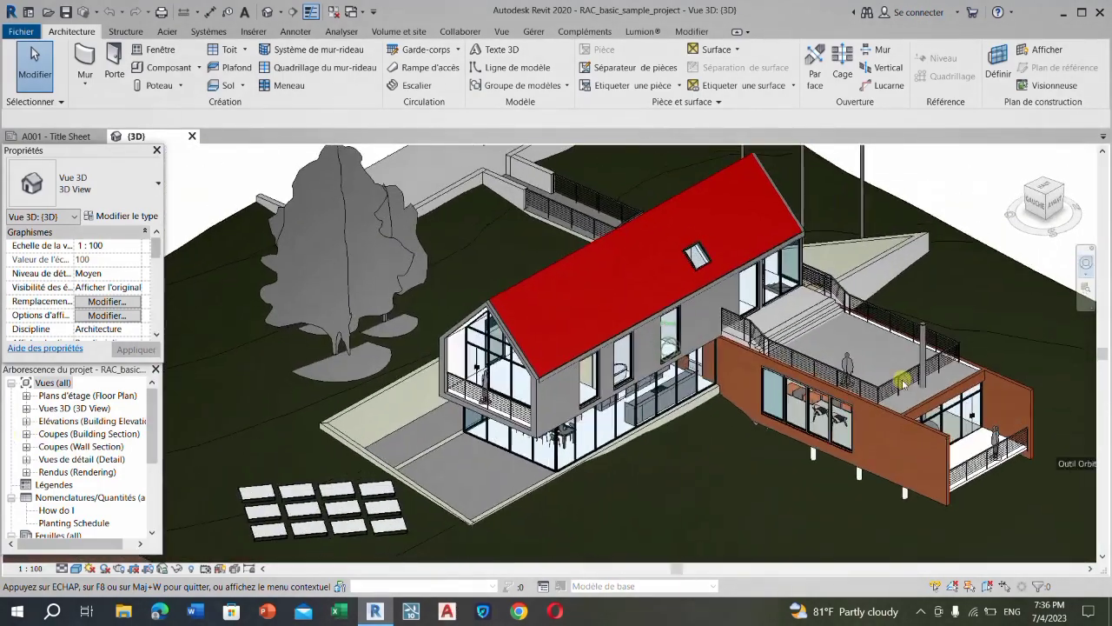
{"action": "scroll", "coordinate": [616, 360], "scroll_direction": "up", "scroll_amount": 3}
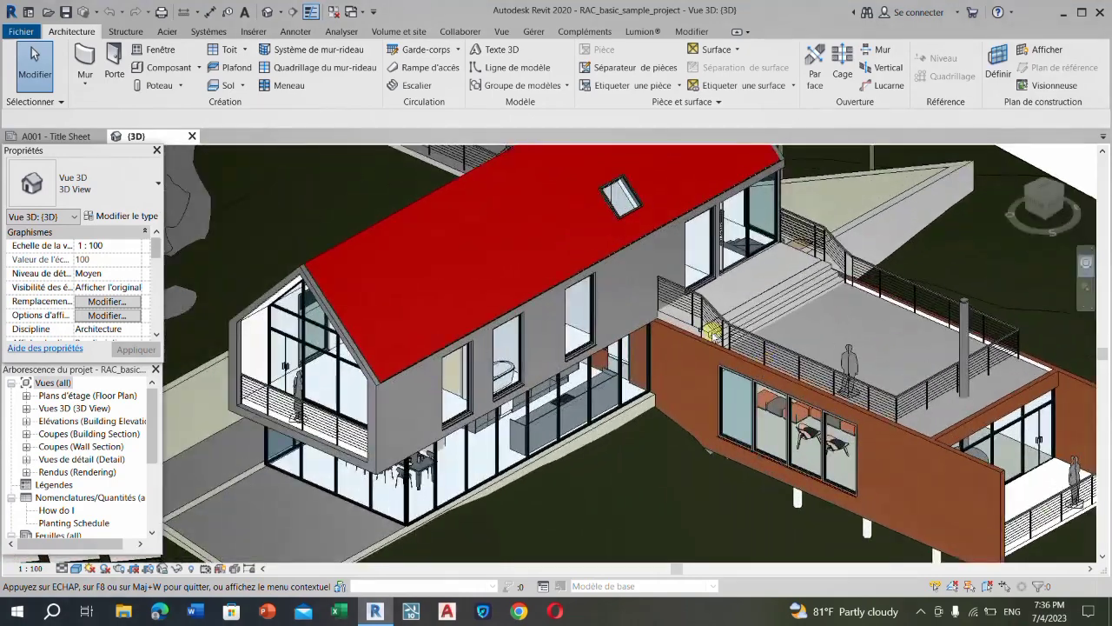
{"action": "left_click", "coordinate": [192, 136]}
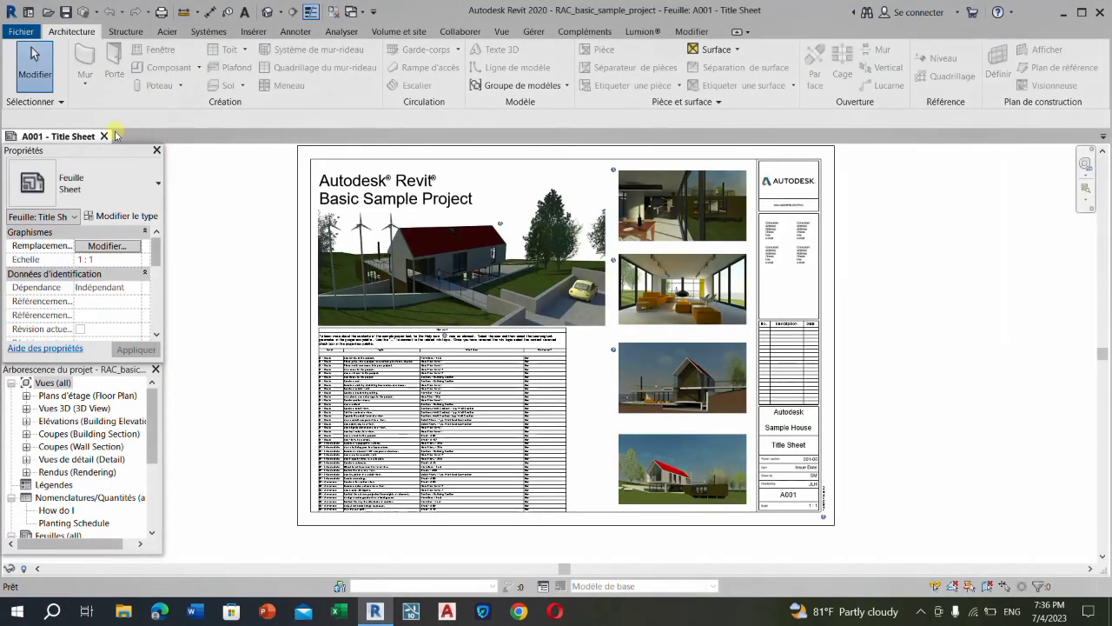
- Close the A001 - Title Sheet tab and browse the recent models on the Home page
{"action": "scroll", "coordinate": [300, 204], "scroll_direction": "down", "scroll_amount": 2}
{"action": "scroll", "coordinate": [300, 205], "scroll_direction": "down", "scroll_amount": 1}
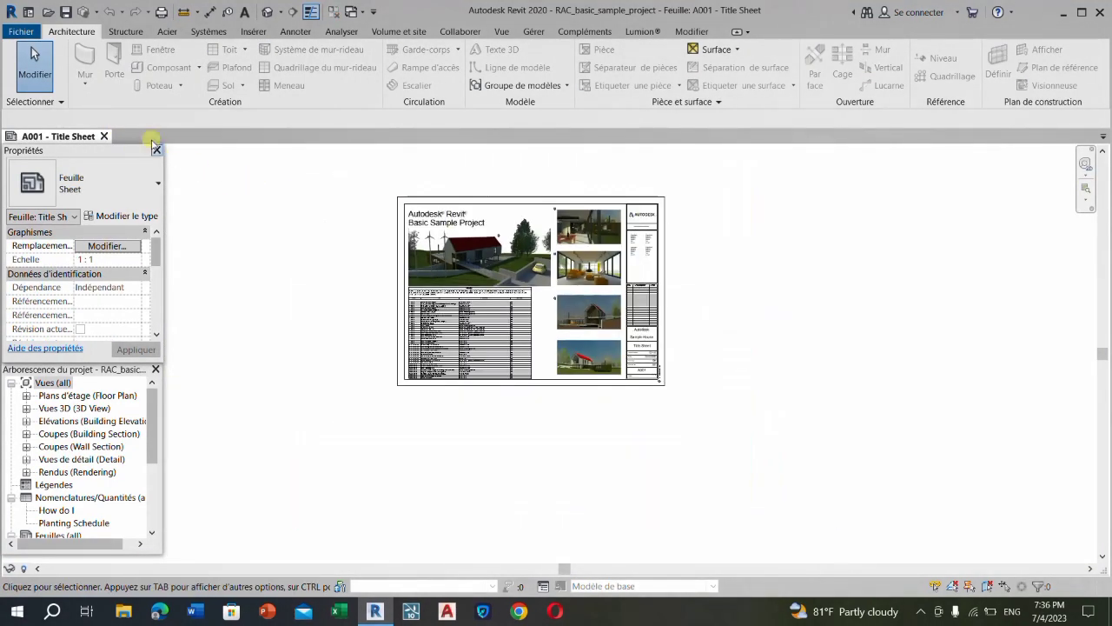
{"action": "left_click", "coordinate": [103, 136]}
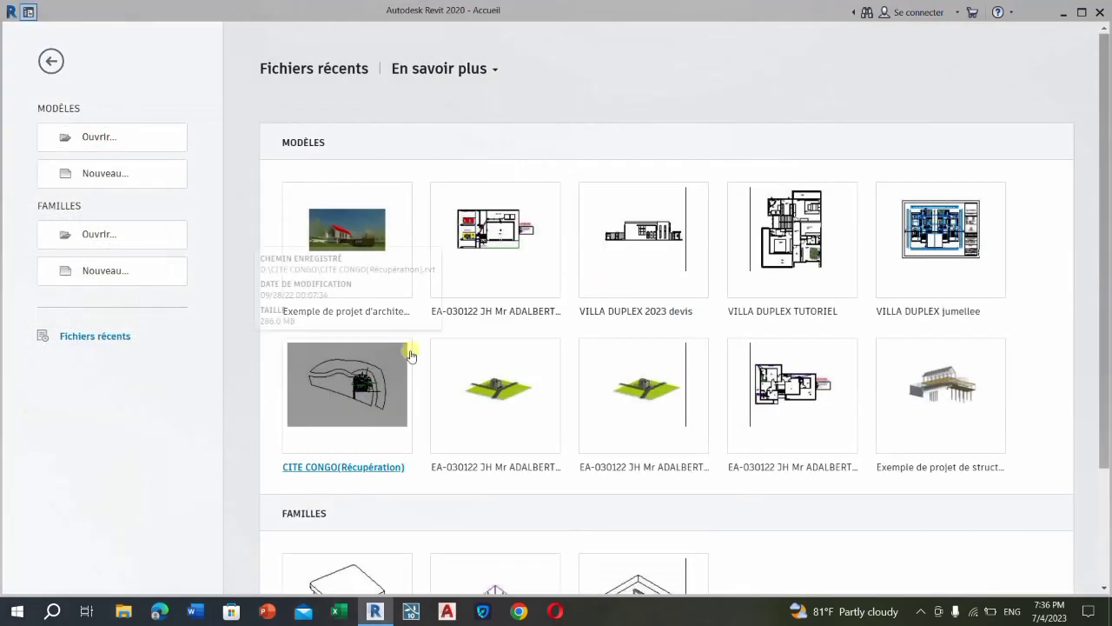
{"action": "scroll", "coordinate": [773, 249], "scroll_direction": "down", "scroll_amount": 1}
{"action": "scroll", "coordinate": [786, 244], "scroll_direction": "down", "scroll_amount": 1}
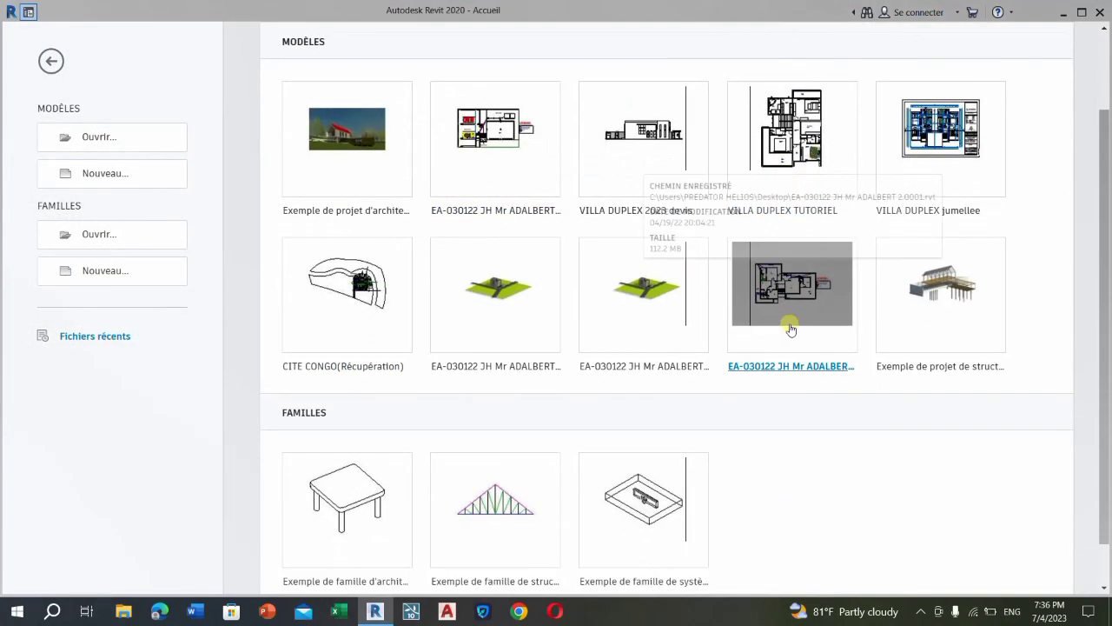
{"action": "scroll", "coordinate": [787, 335], "scroll_direction": "up", "scroll_amount": 2}
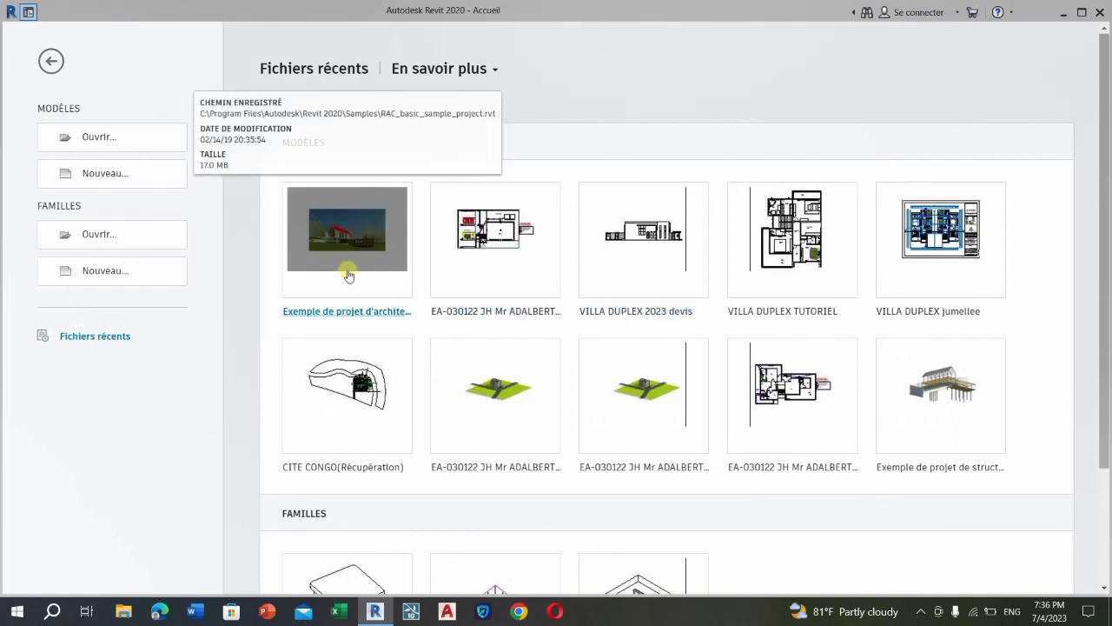
{"action": "scroll", "coordinate": [364, 246], "scroll_direction": "down", "scroll_amount": 2}
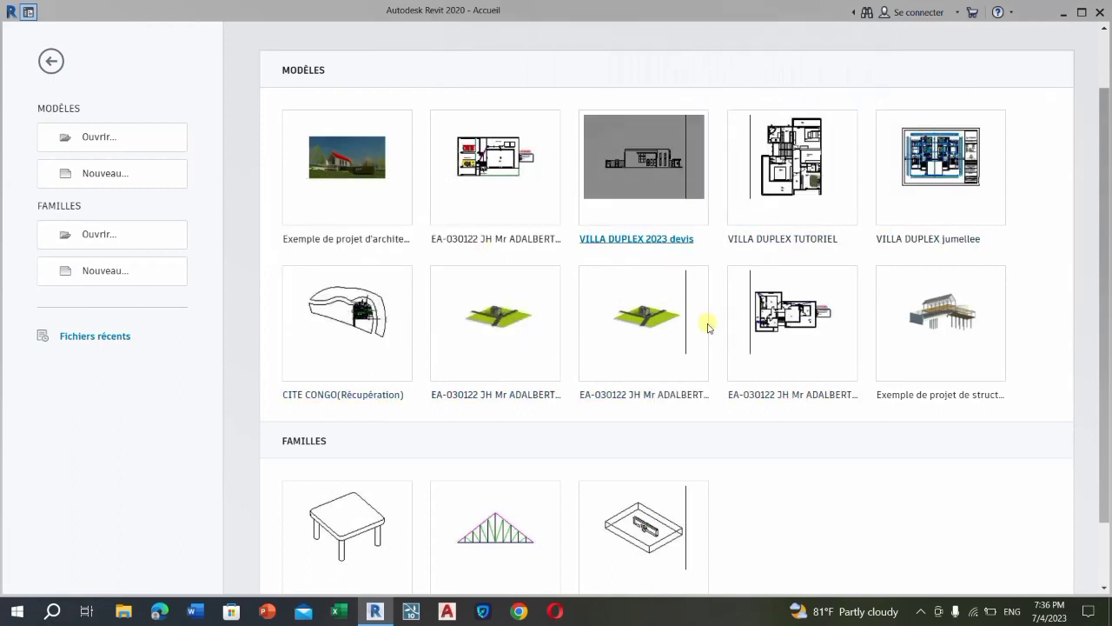
{"action": "scroll", "coordinate": [674, 280], "scroll_direction": "down", "scroll_amount": 2}
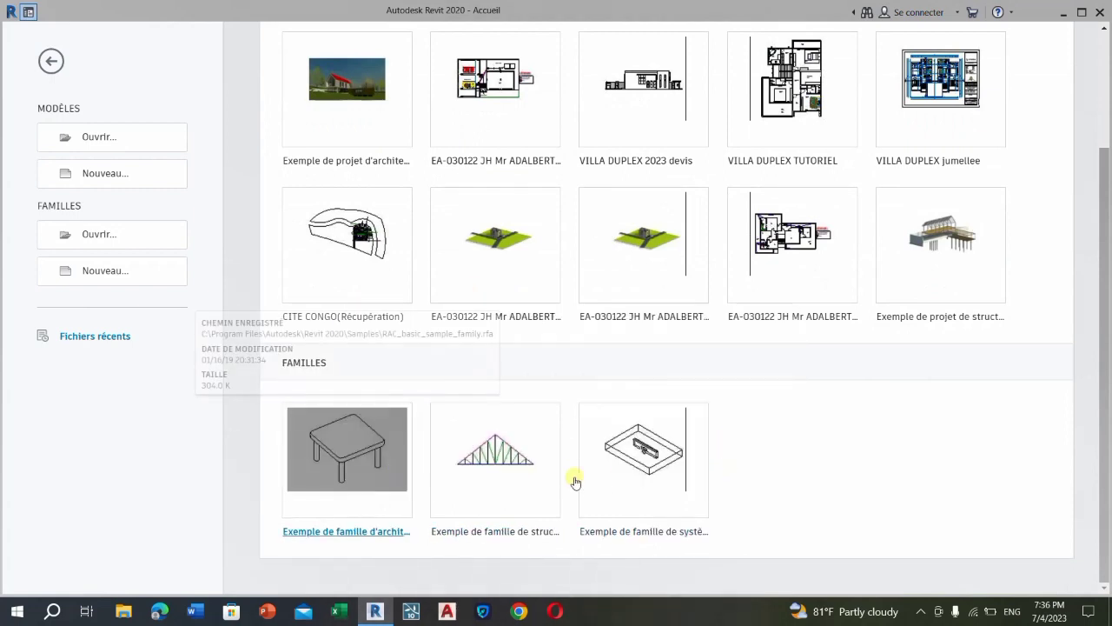
{"action": "scroll", "coordinate": [737, 442], "scroll_direction": "up", "scroll_amount": 4}
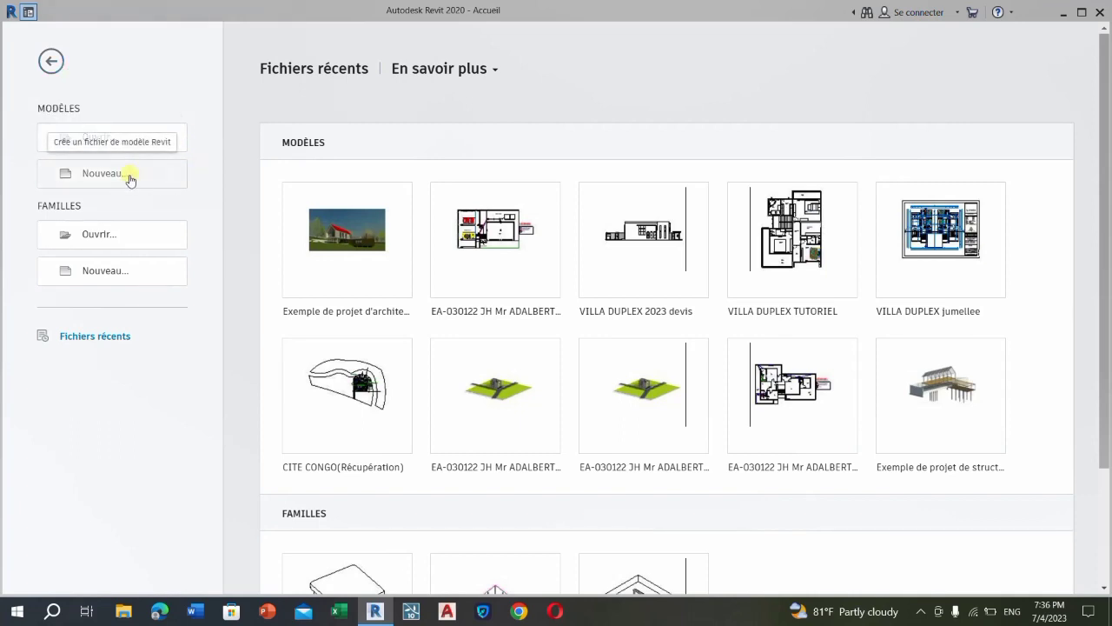
- Create a new project, Projet1, from the Gabarit de construction template
{"action": "left_click", "coordinate": [155, 181]}
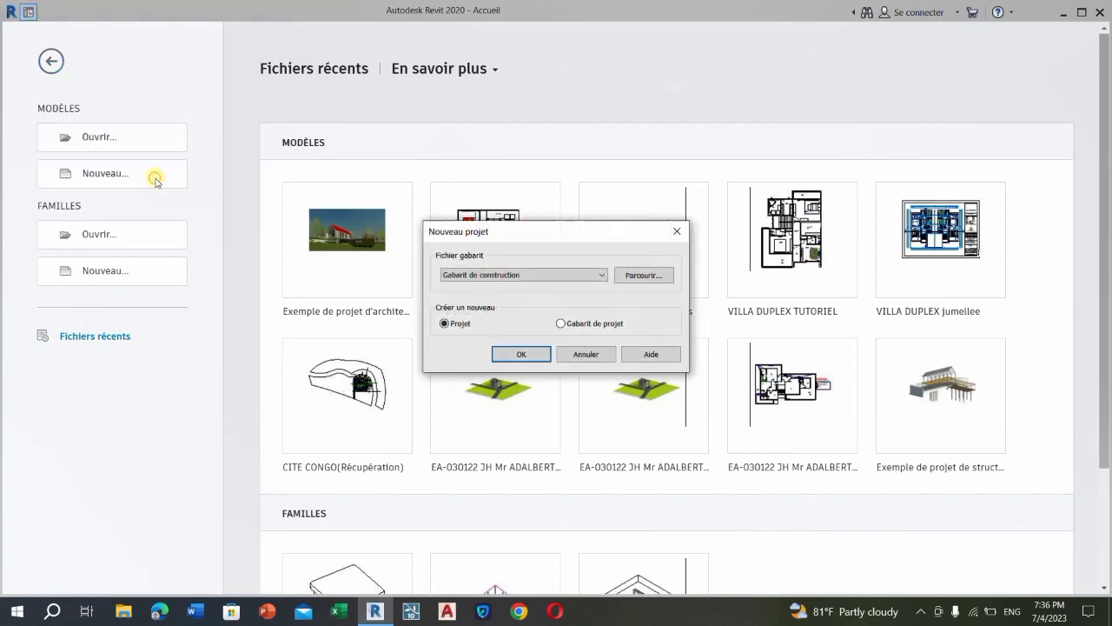
{"action": "left_click", "coordinate": [670, 235]}
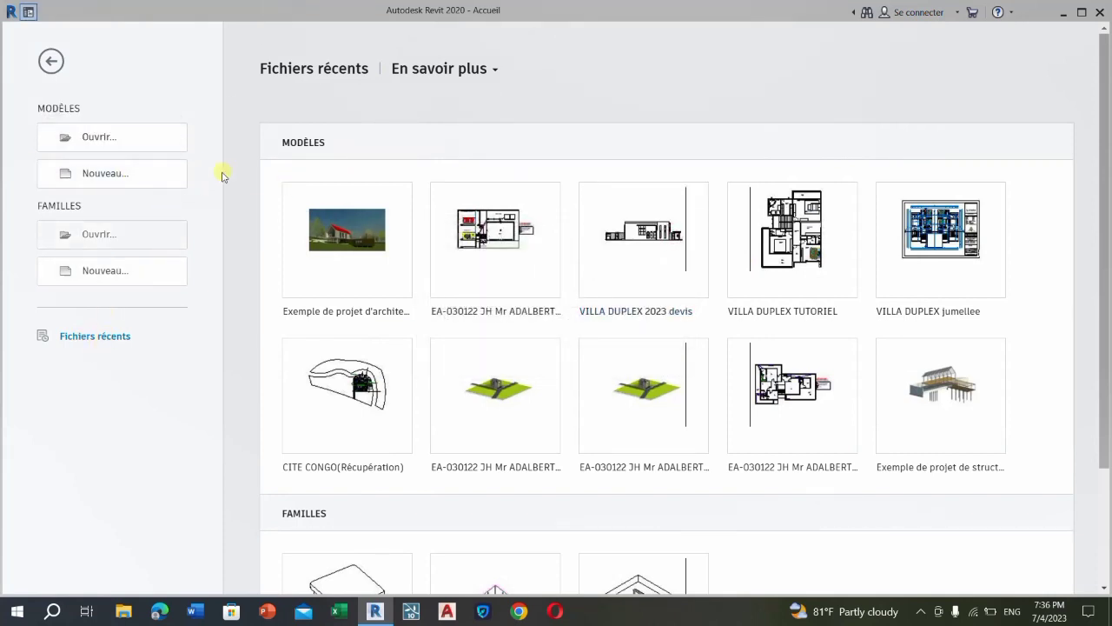
{"action": "left_click", "coordinate": [166, 181]}
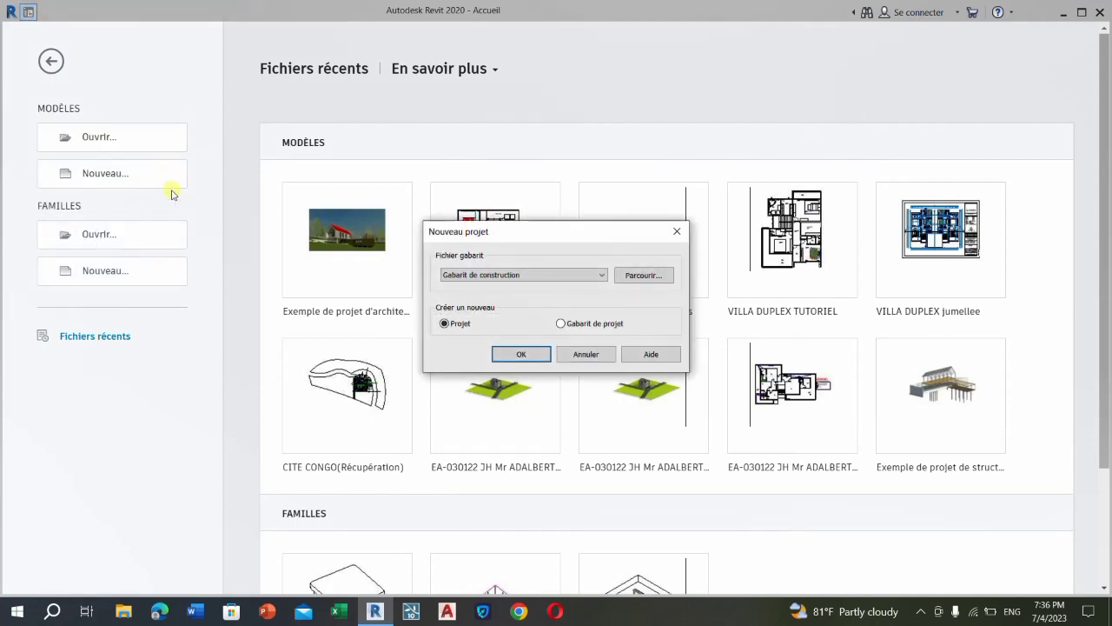
{"action": "left_click", "coordinate": [602, 275]}
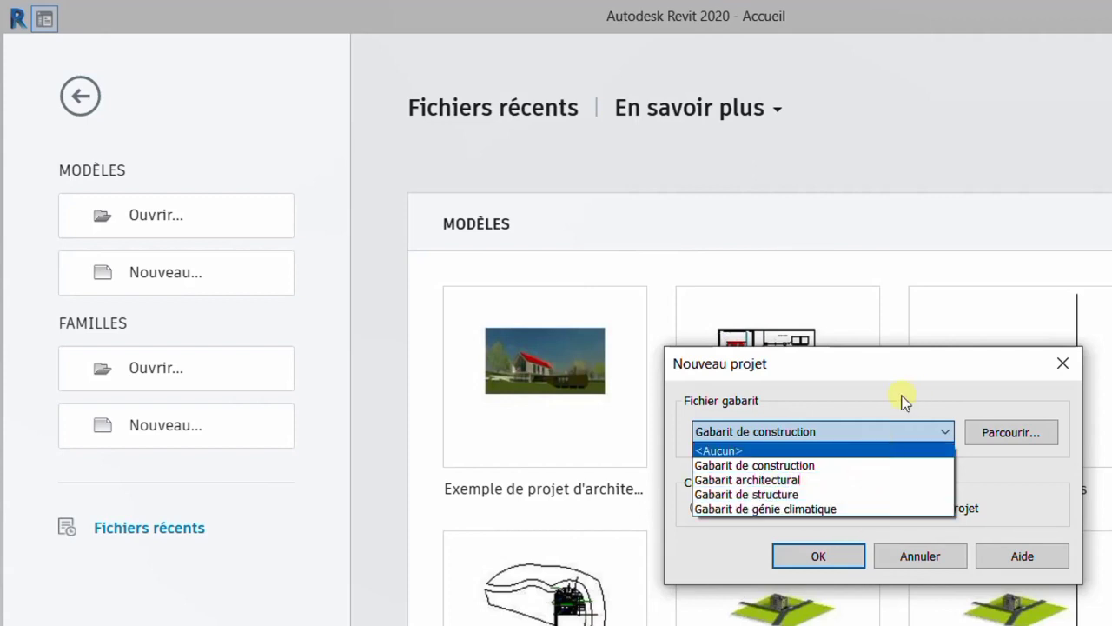
{"action": "left_click", "coordinate": [958, 375]}
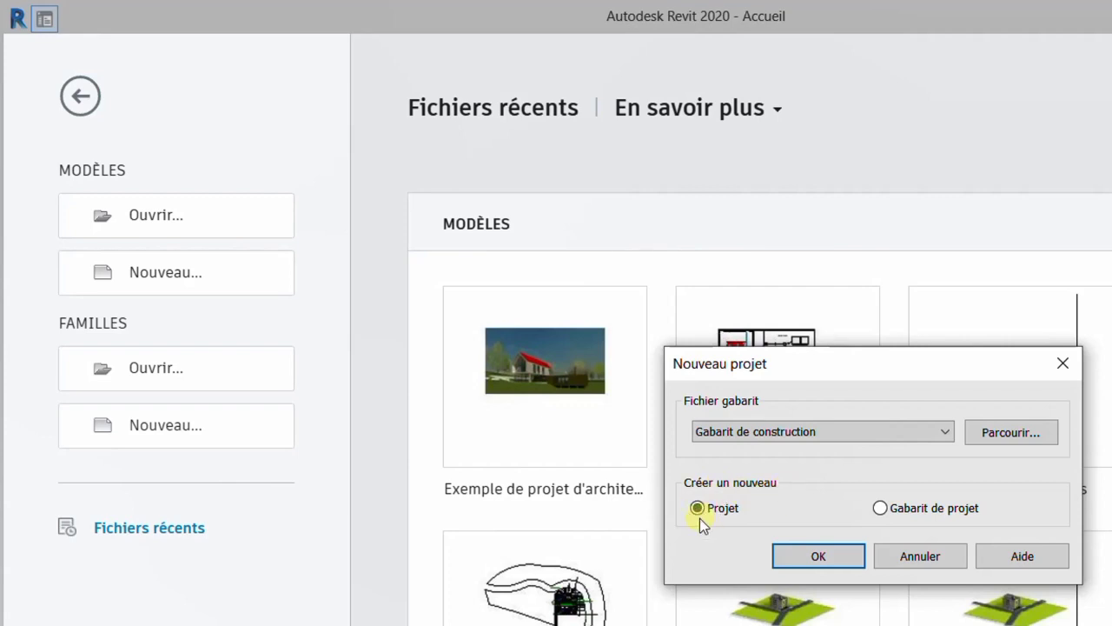
{"action": "left_click", "coordinate": [818, 555]}
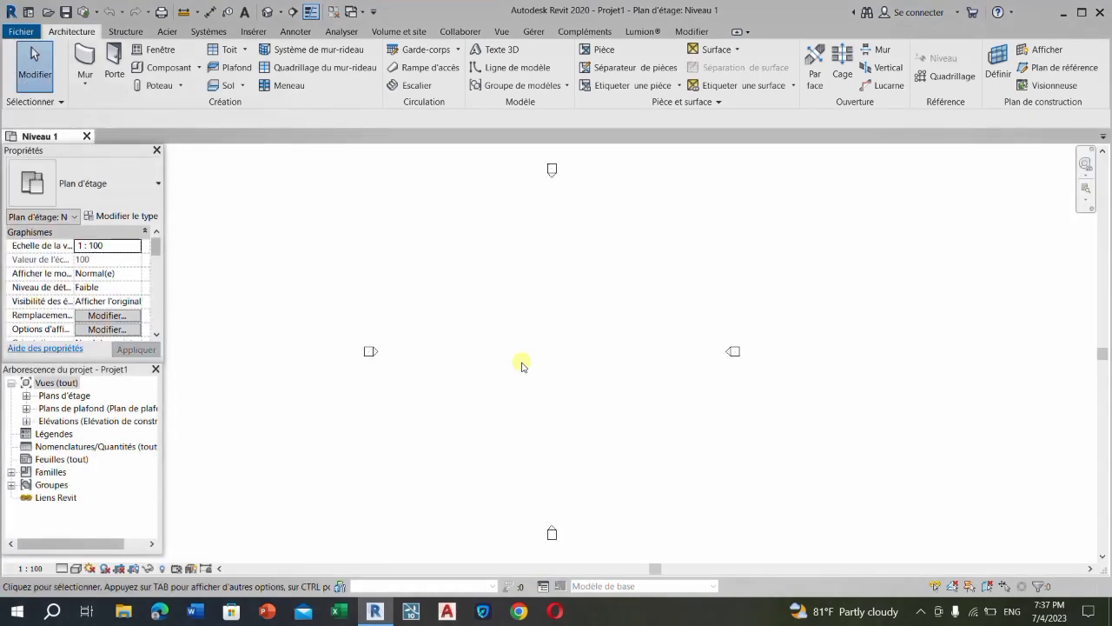
{"action": "scroll", "coordinate": [637, 316], "scroll_direction": "down", "scroll_amount": 2}
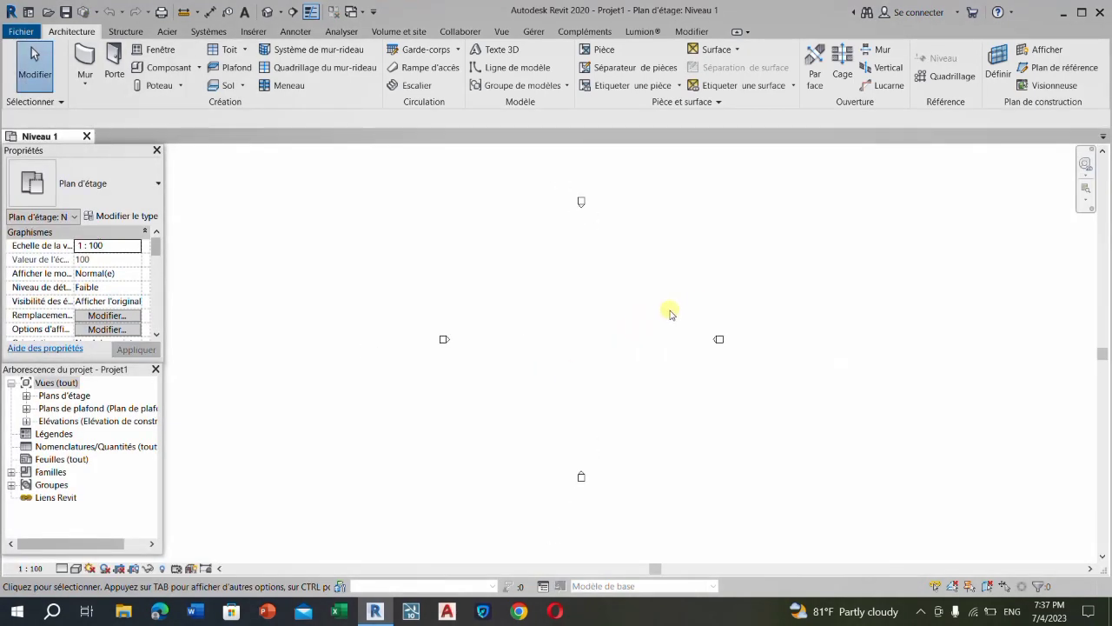
{"action": "scroll", "coordinate": [637, 293], "scroll_direction": "up", "scroll_amount": 1}
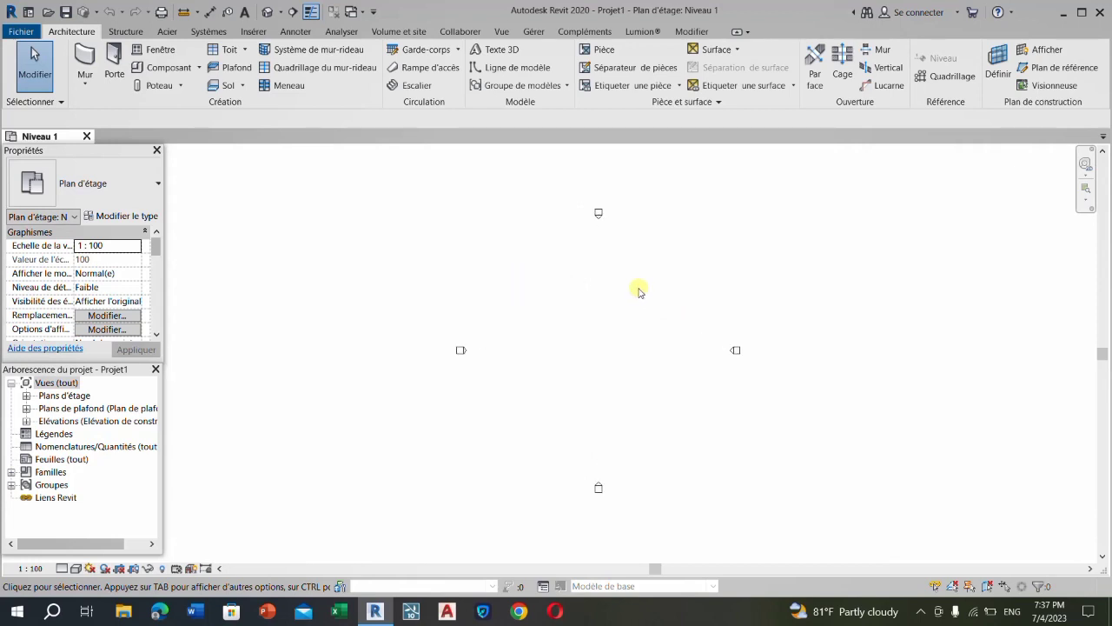
{"action": "scroll", "coordinate": [676, 327], "scroll_direction": "up", "scroll_amount": 1}
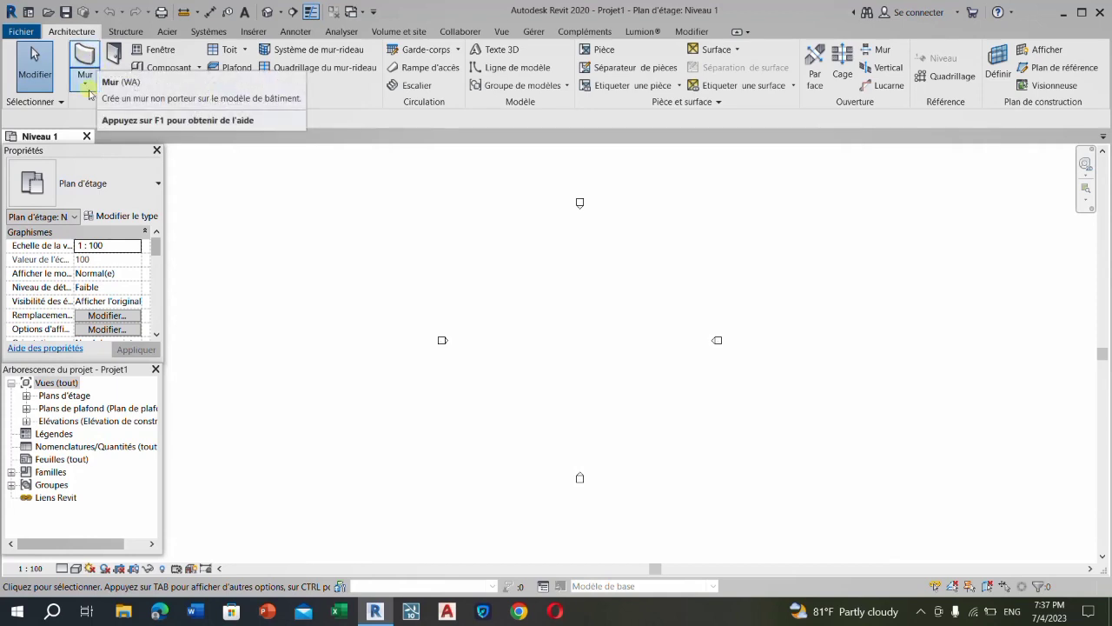
{"action": "left_click", "coordinate": [85, 80]}
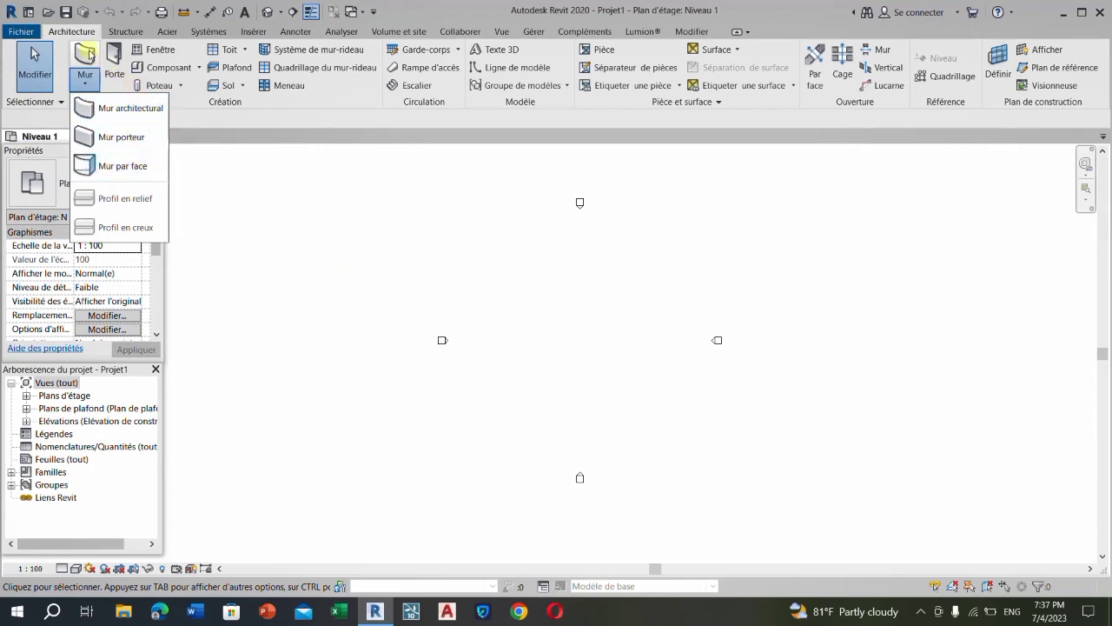
{"action": "left_click", "coordinate": [266, 211]}
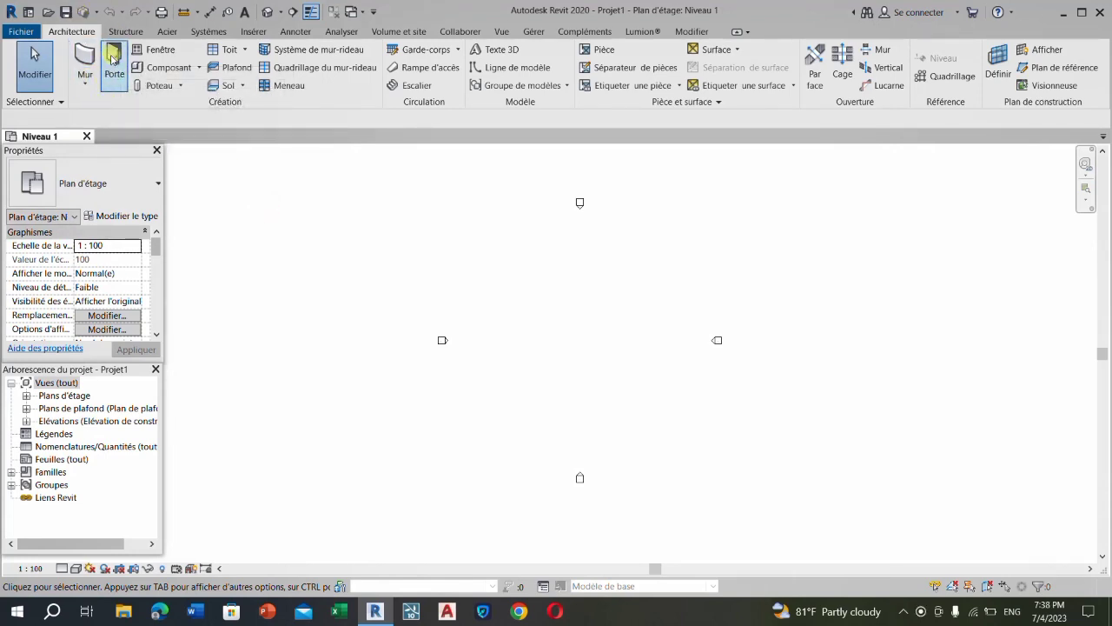
- Try the Porte and Fenêtre tools, returning to the Architecture tab each time
{"action": "left_click", "coordinate": [111, 69]}
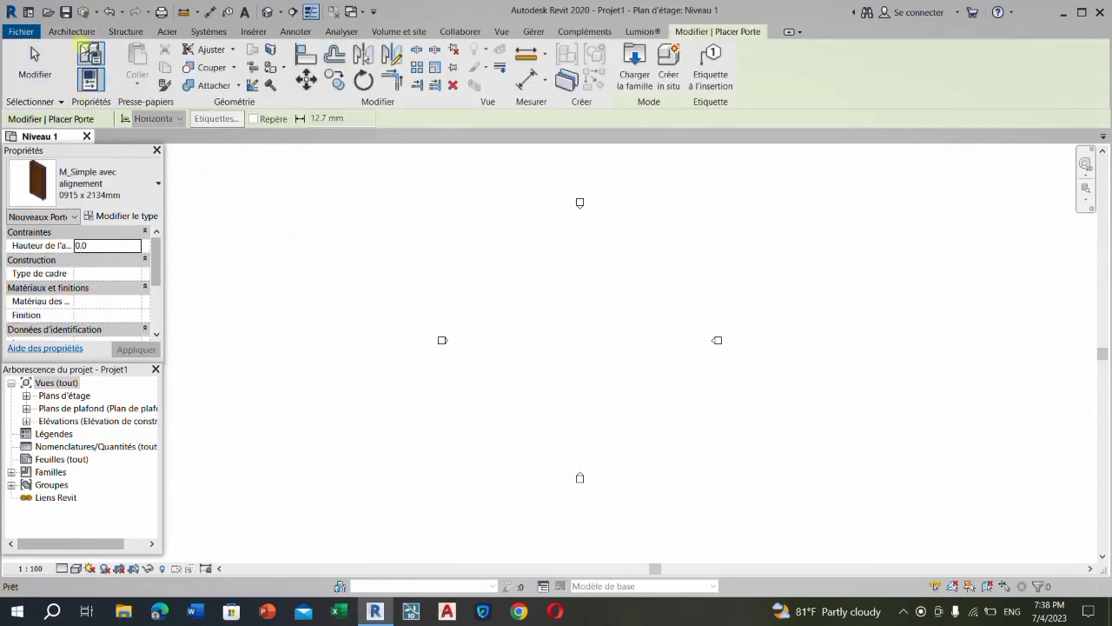
{"action": "left_click", "coordinate": [76, 32]}
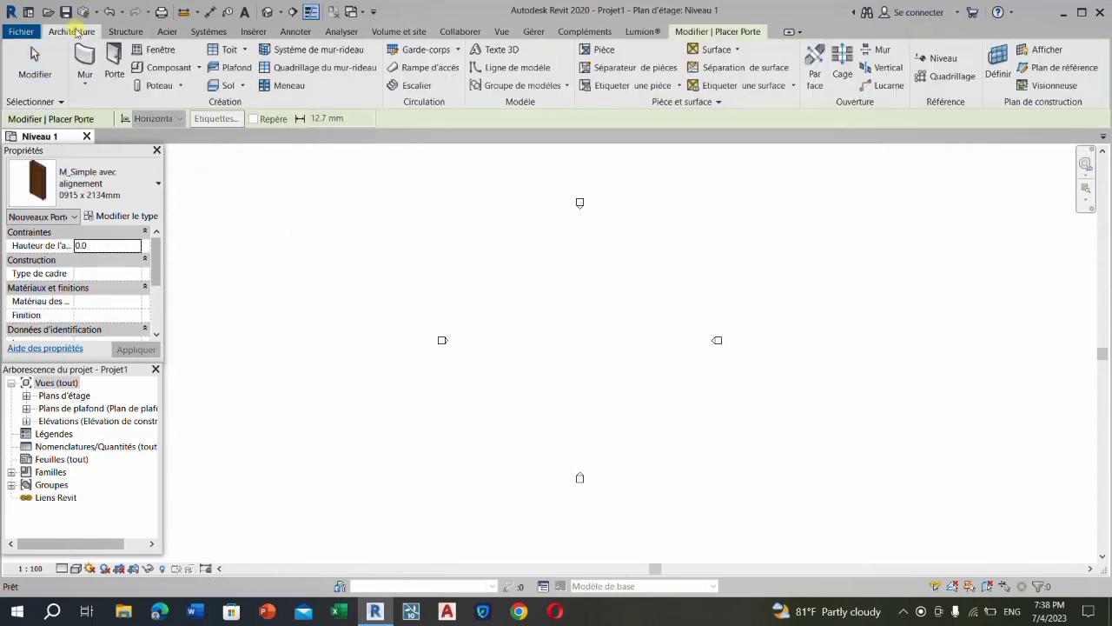
{"action": "left_click", "coordinate": [173, 52]}
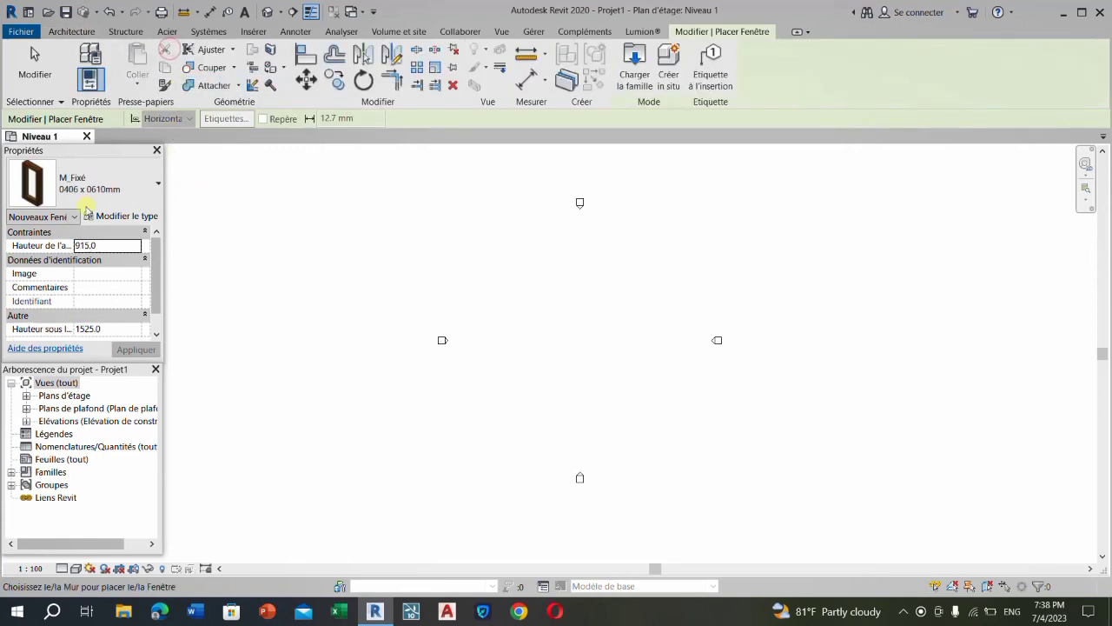
{"action": "left_click", "coordinate": [82, 31]}
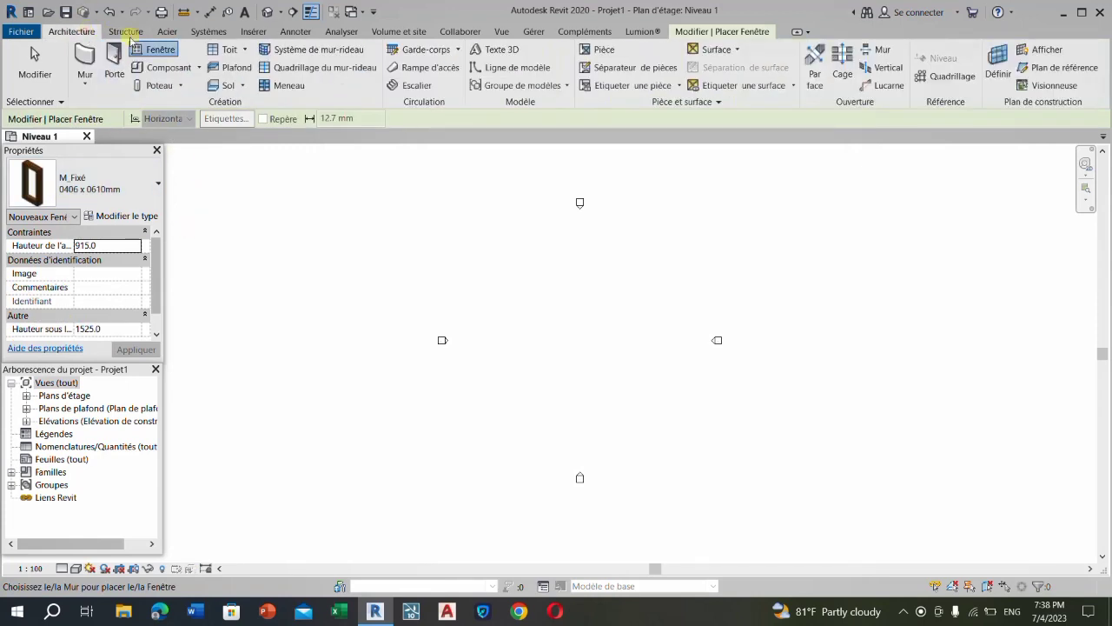
- Start placing an architectural column of type M_Poteau rectangulaire 475 x 610mm
{"action": "left_click", "coordinate": [199, 69]}
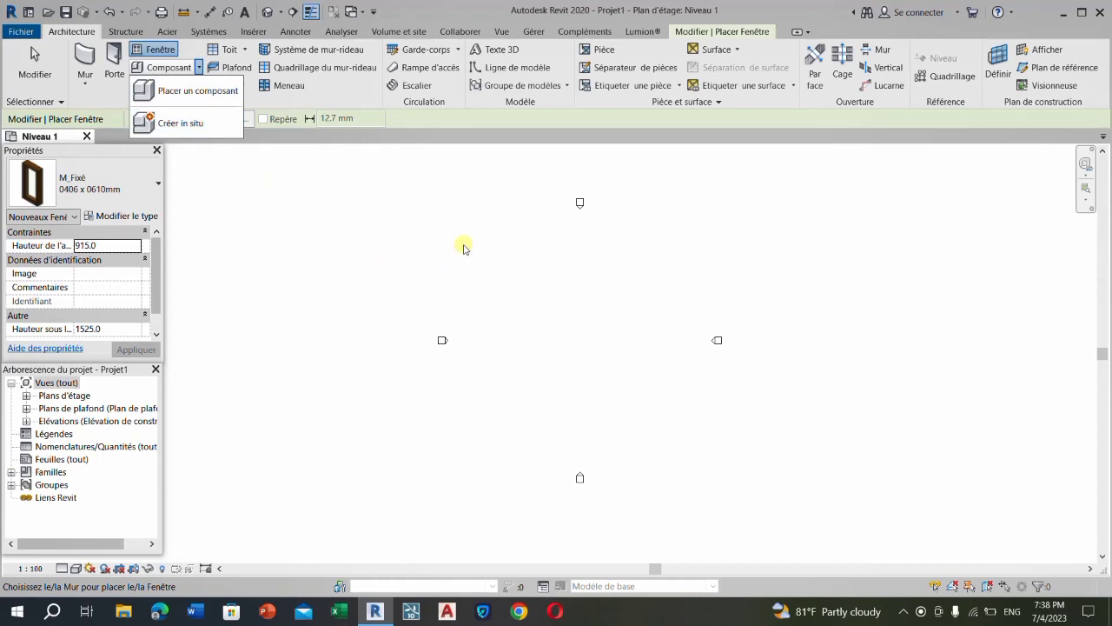
{"action": "left_click", "coordinate": [198, 68]}
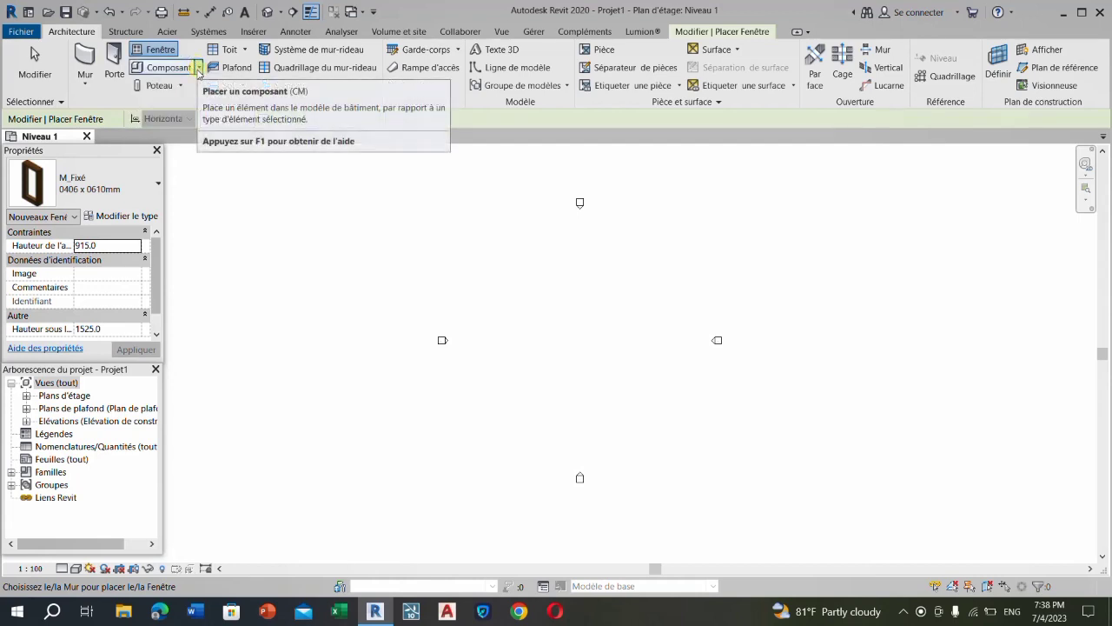
{"action": "left_click", "coordinate": [180, 86]}
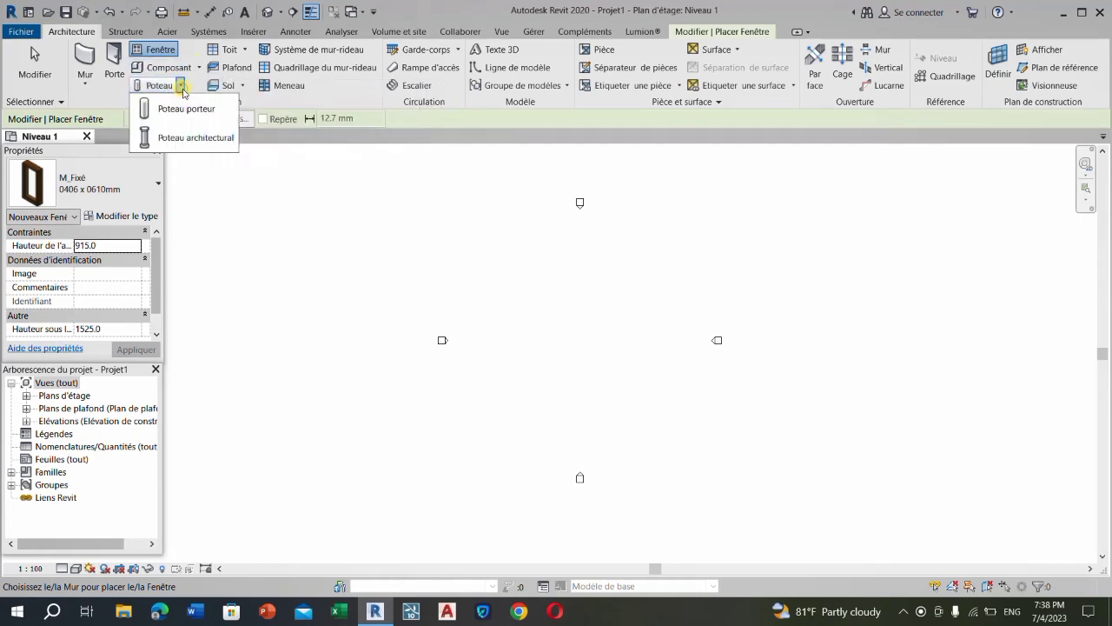
{"action": "left_click", "coordinate": [187, 138]}
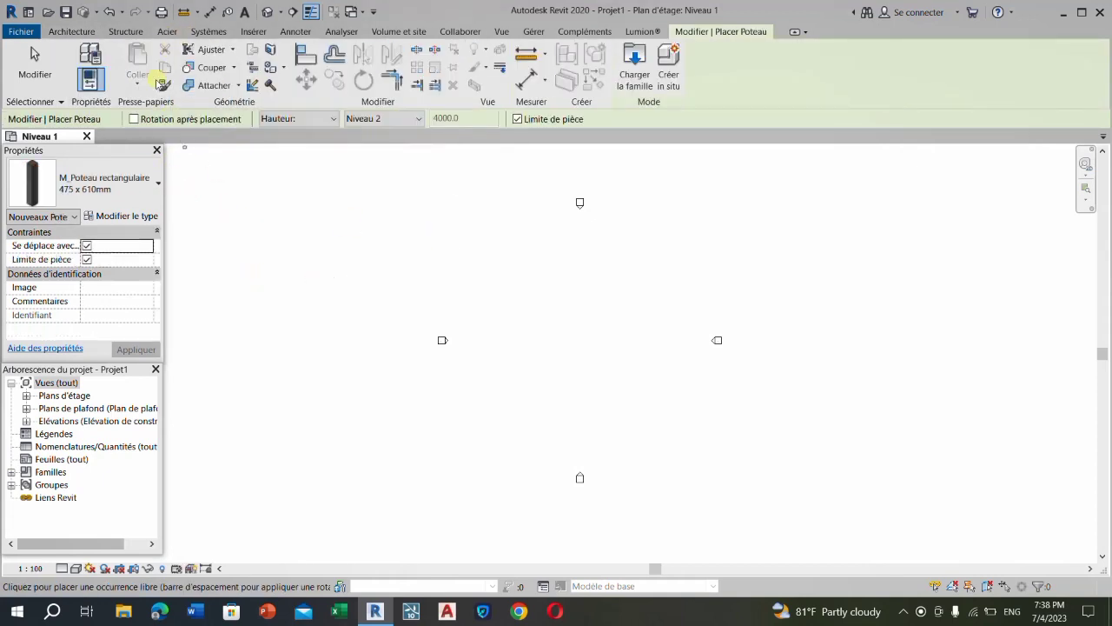
- Expand the Toit dropdown on the Architecture tab to see roof by footprint, extrusion and face
{"action": "left_click", "coordinate": [71, 31]}
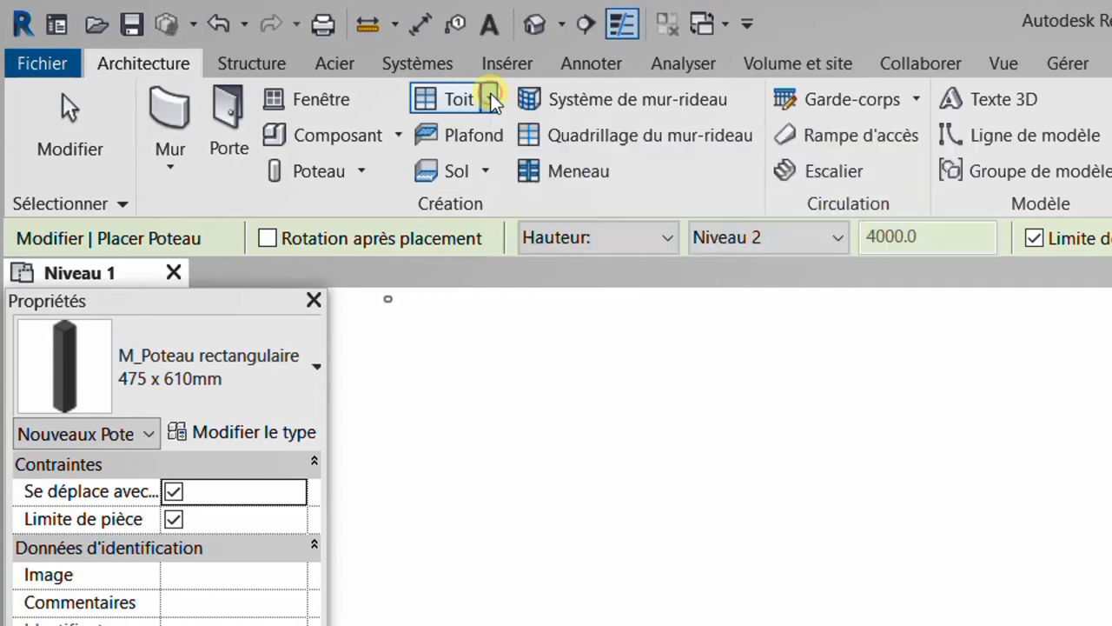
{"action": "left_click", "coordinate": [491, 99]}
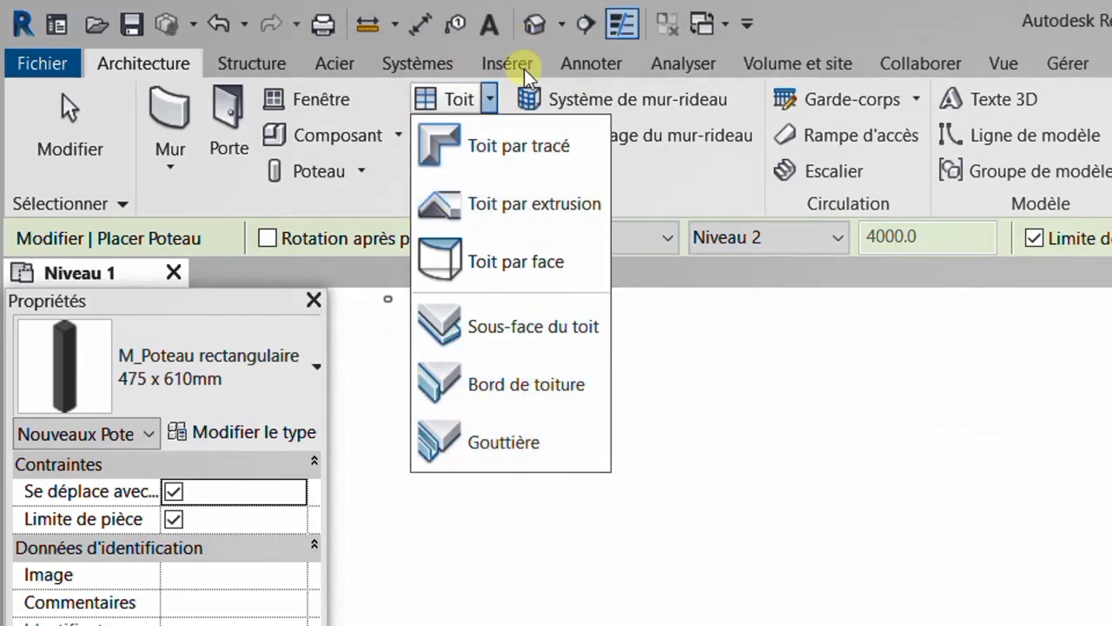
- Try Système de mur-rideau, then start the Quadrillage du mur-rideau command
{"action": "left_click", "coordinate": [734, 204]}
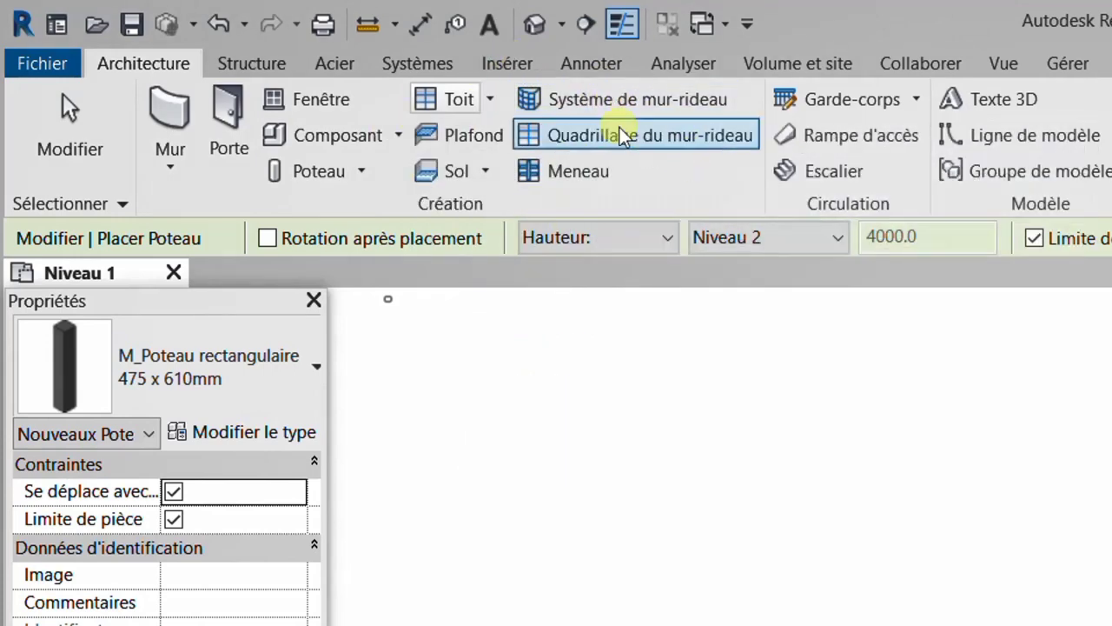
{"action": "left_click", "coordinate": [676, 103]}
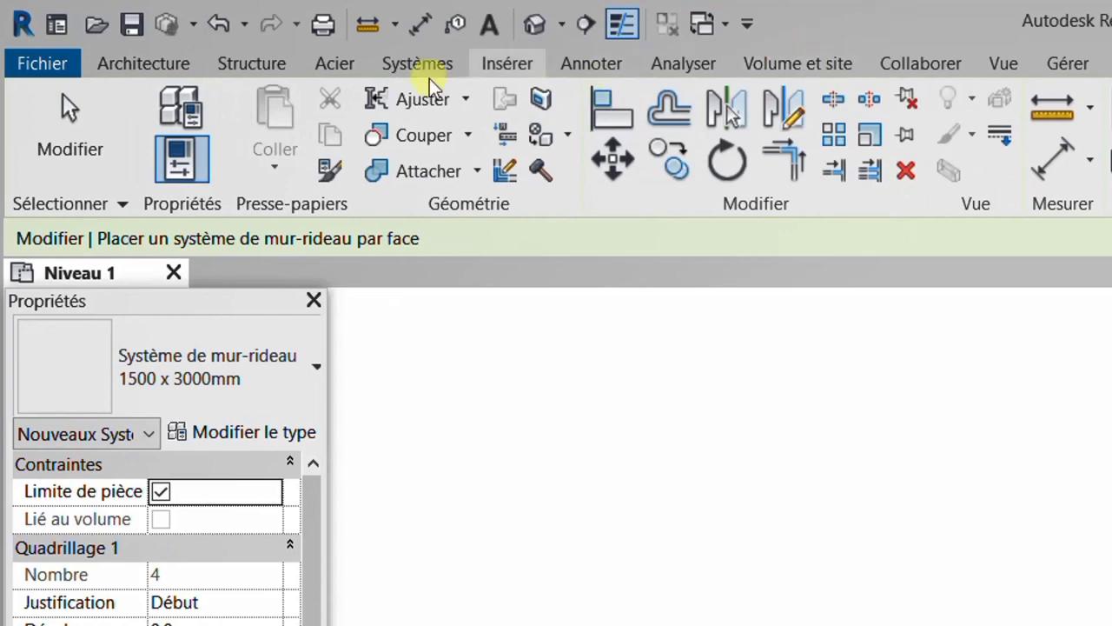
{"action": "left_click", "coordinate": [170, 68]}
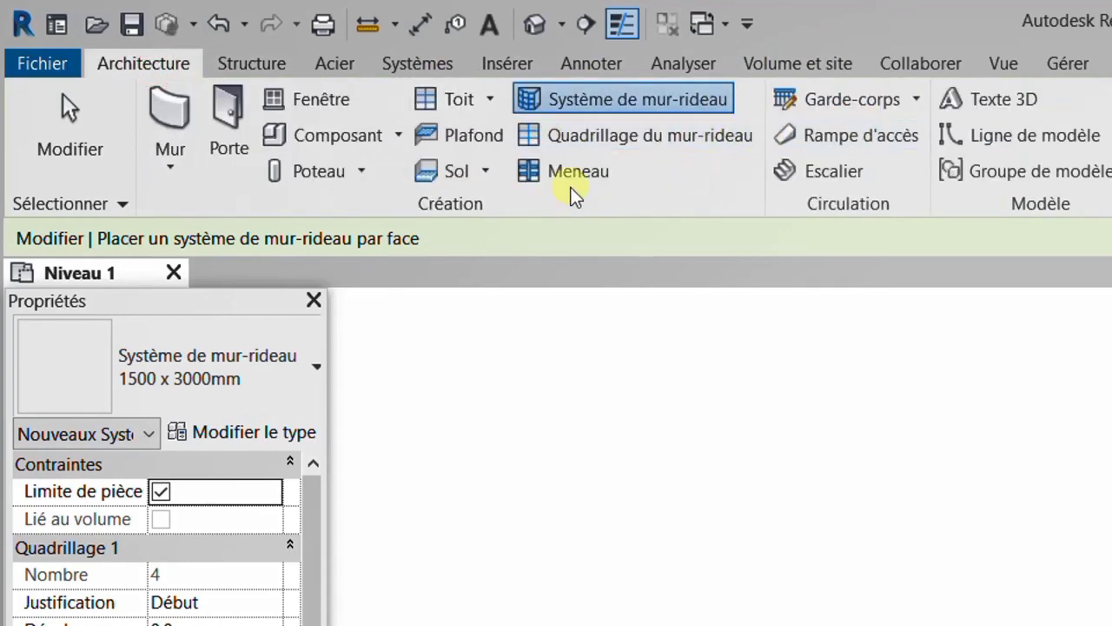
{"action": "left_click", "coordinate": [666, 160]}
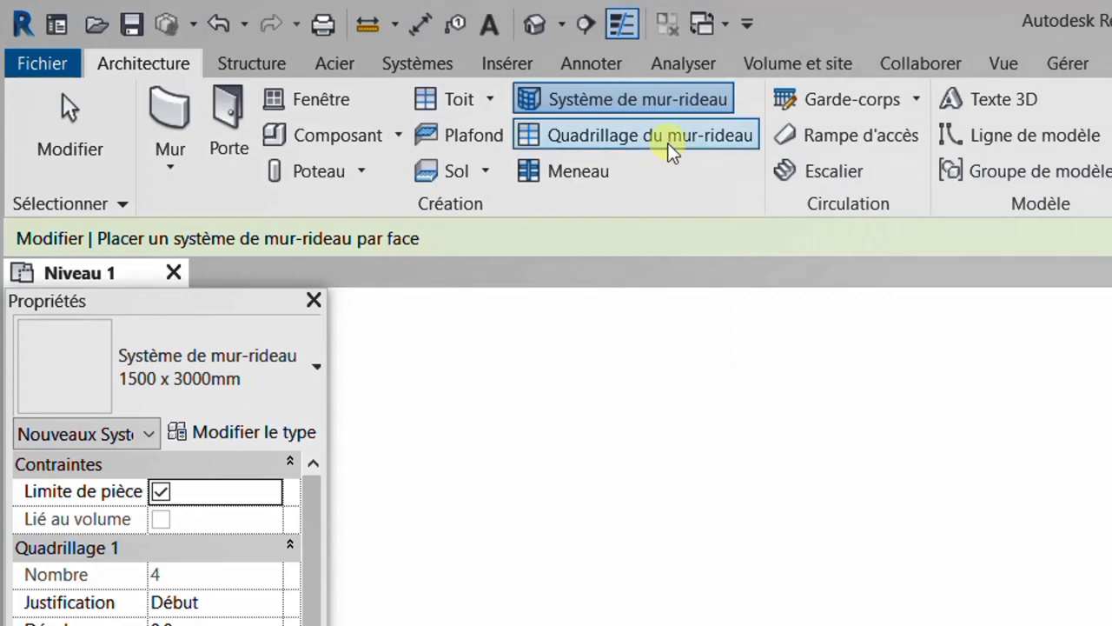
{"action": "left_click", "coordinate": [666, 139]}
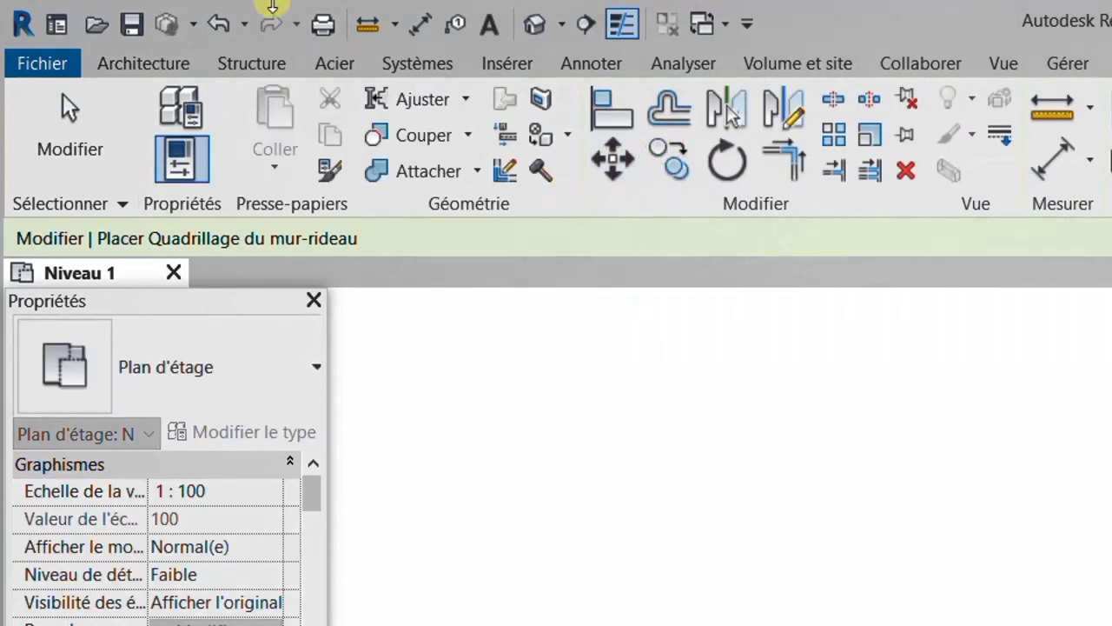
{"action": "left_click", "coordinate": [131, 64]}
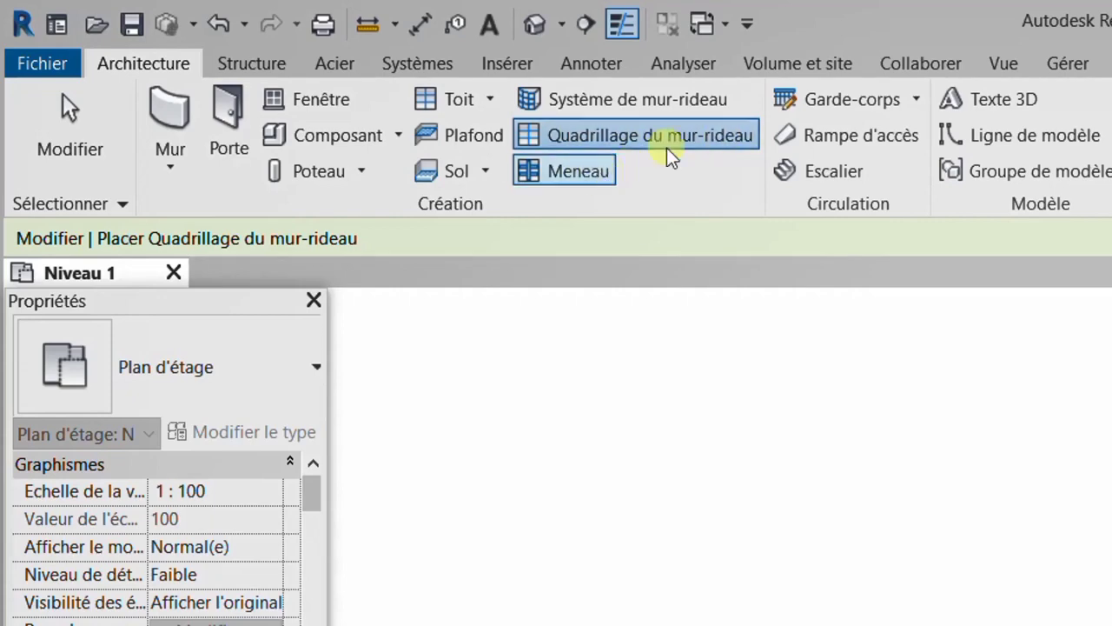
- Start the Meneau command for Meneau rectangulaire 50mm x 150mm mullions
{"action": "left_click", "coordinate": [576, 174]}
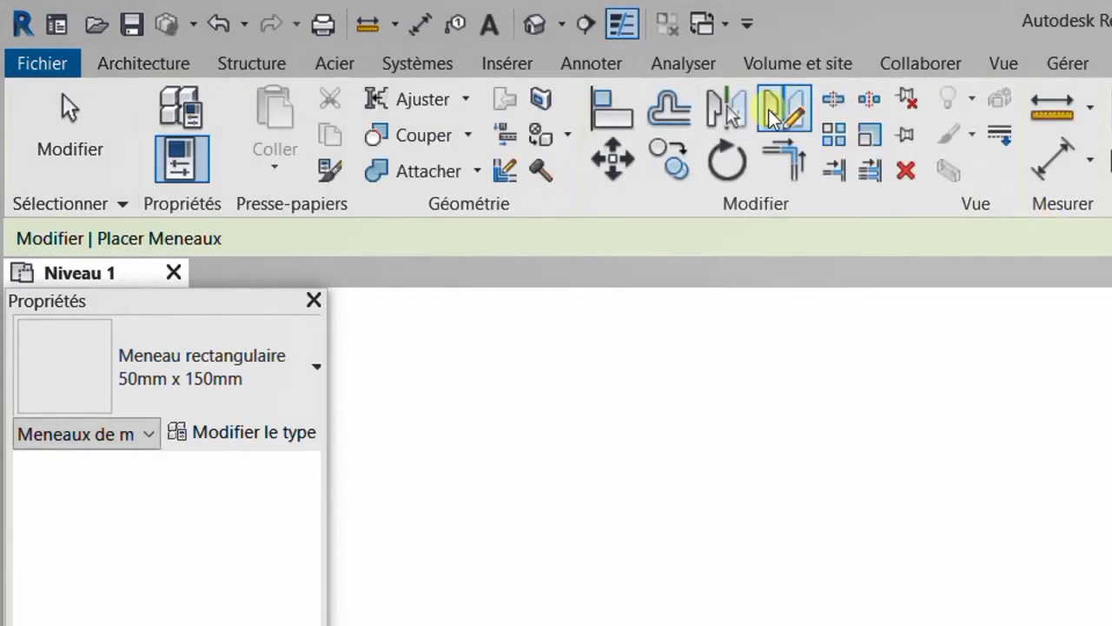
{"action": "left_click", "coordinate": [157, 70]}
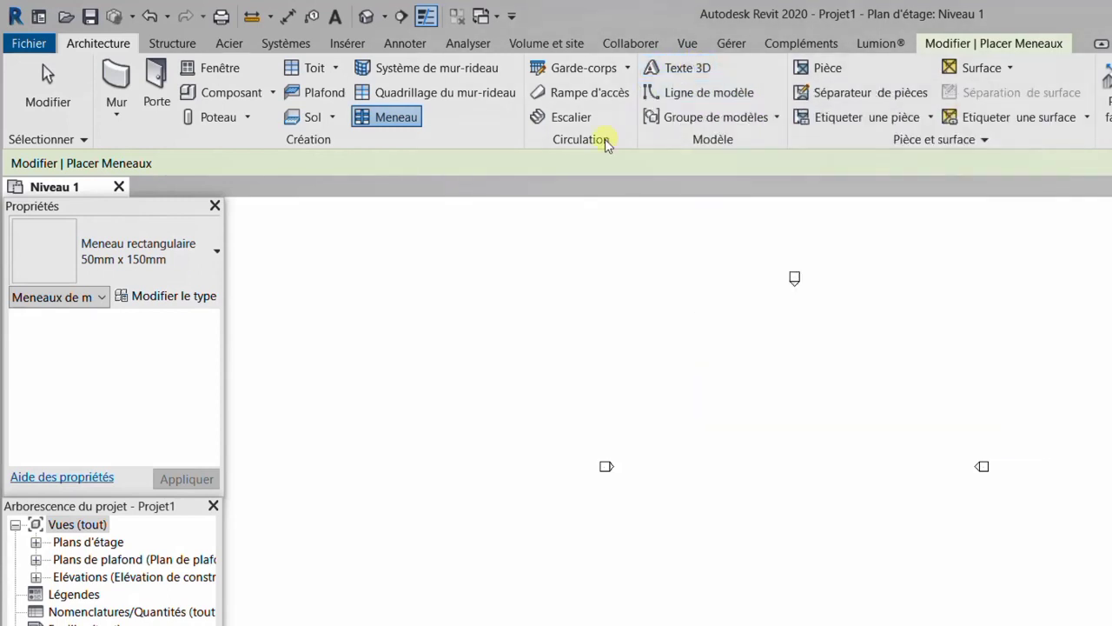
- Draw a vertical 32000.0 model line on Niveau 1, then expand the Groupe de modèles options
{"action": "left_click", "coordinate": [708, 93]}
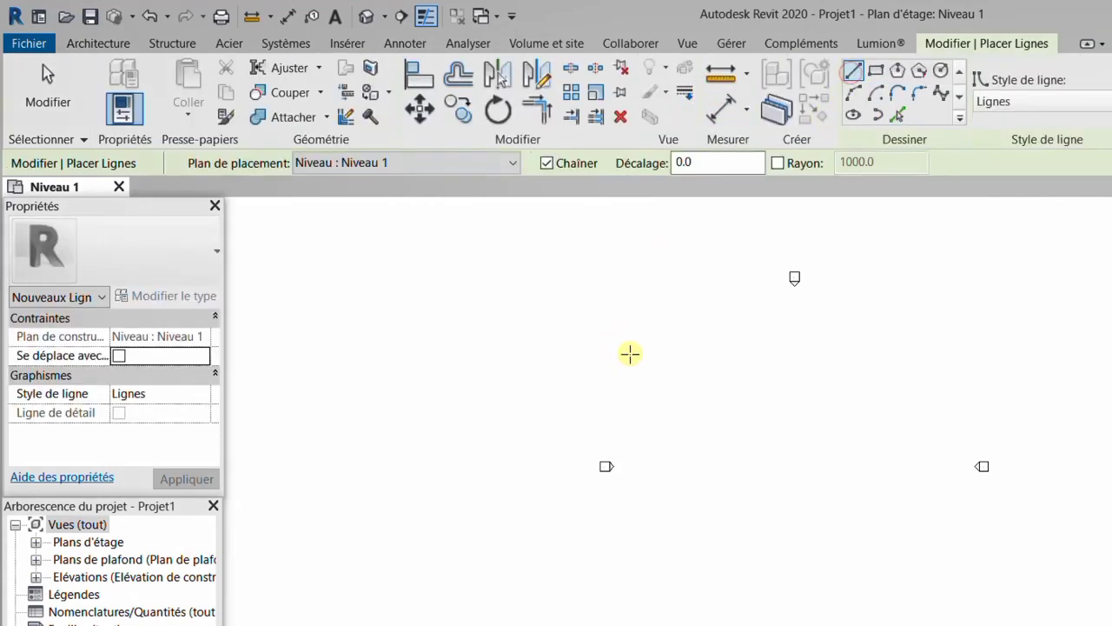
{"action": "left_click", "coordinate": [898, 114]}
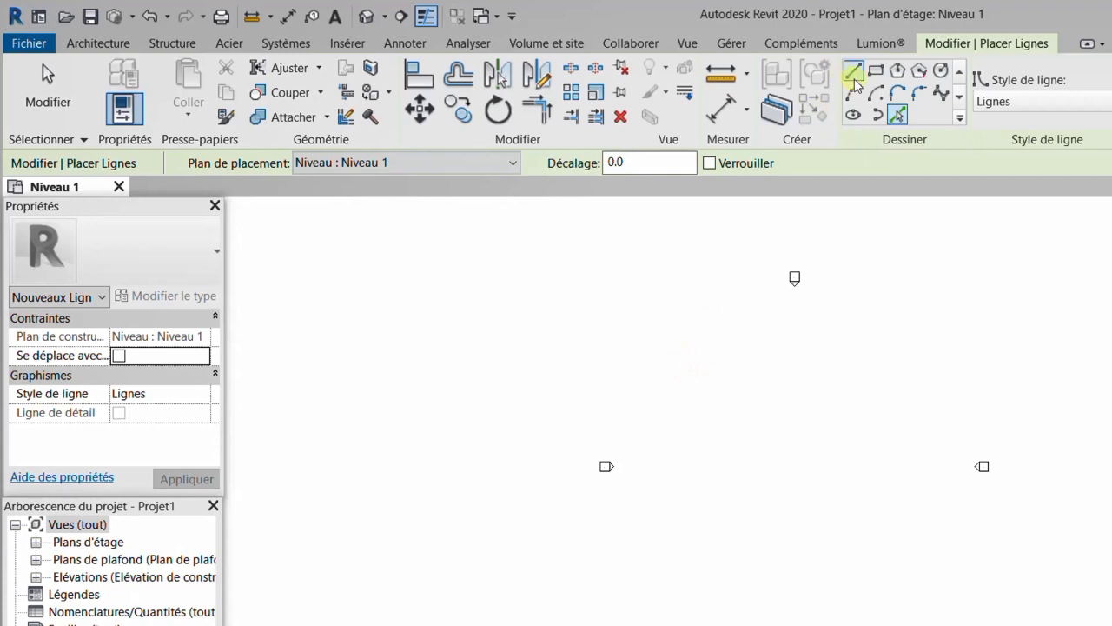
{"action": "left_click", "coordinate": [853, 73]}
{"action": "left_click", "coordinate": [728, 315]}
{"action": "left_click", "coordinate": [725, 550]}
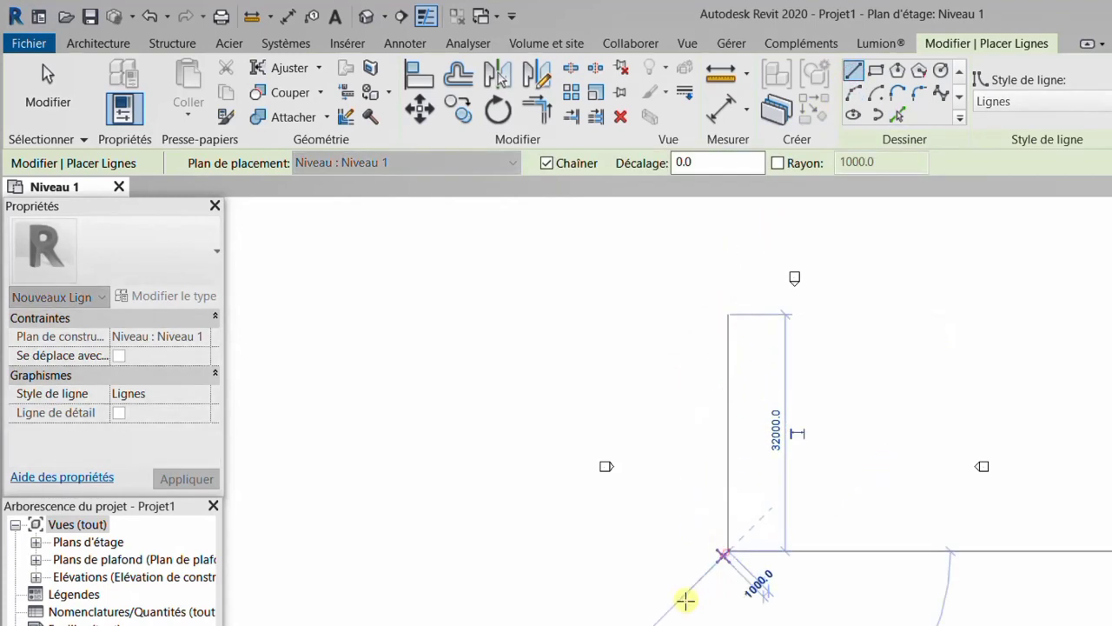
{"action": "key", "text": "Escape"}
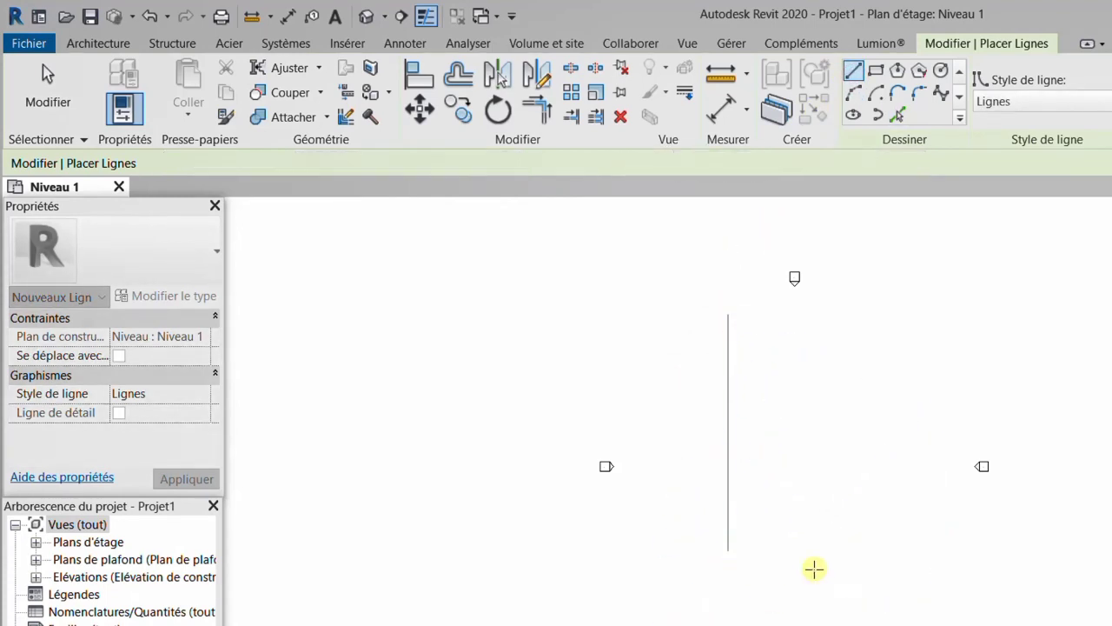
{"action": "right_click", "coordinate": [786, 438]}
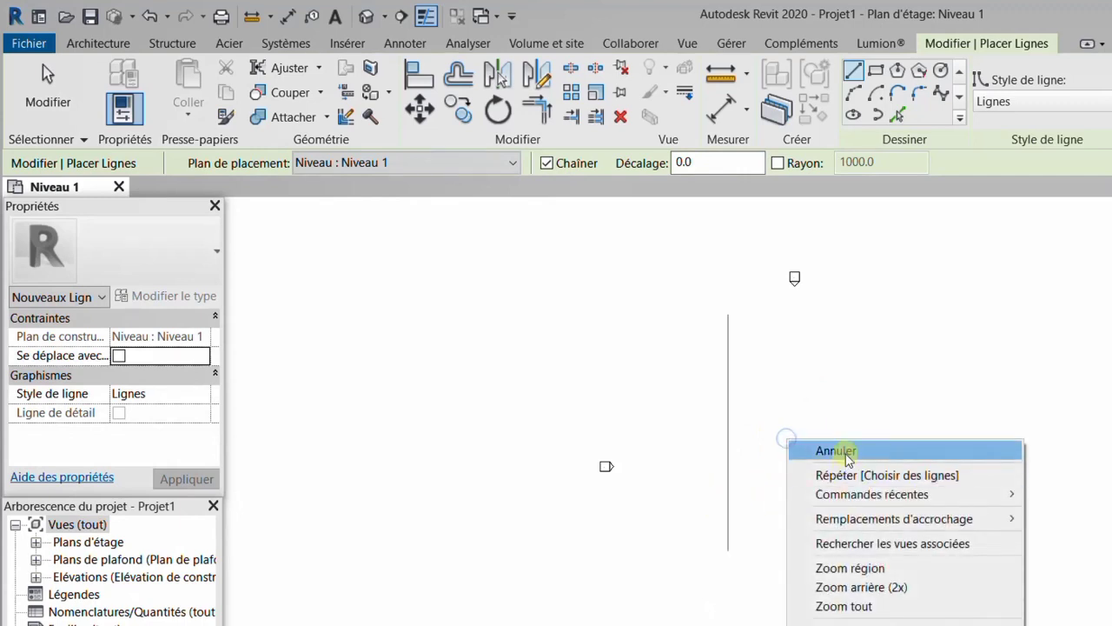
{"action": "left_click", "coordinate": [847, 456]}
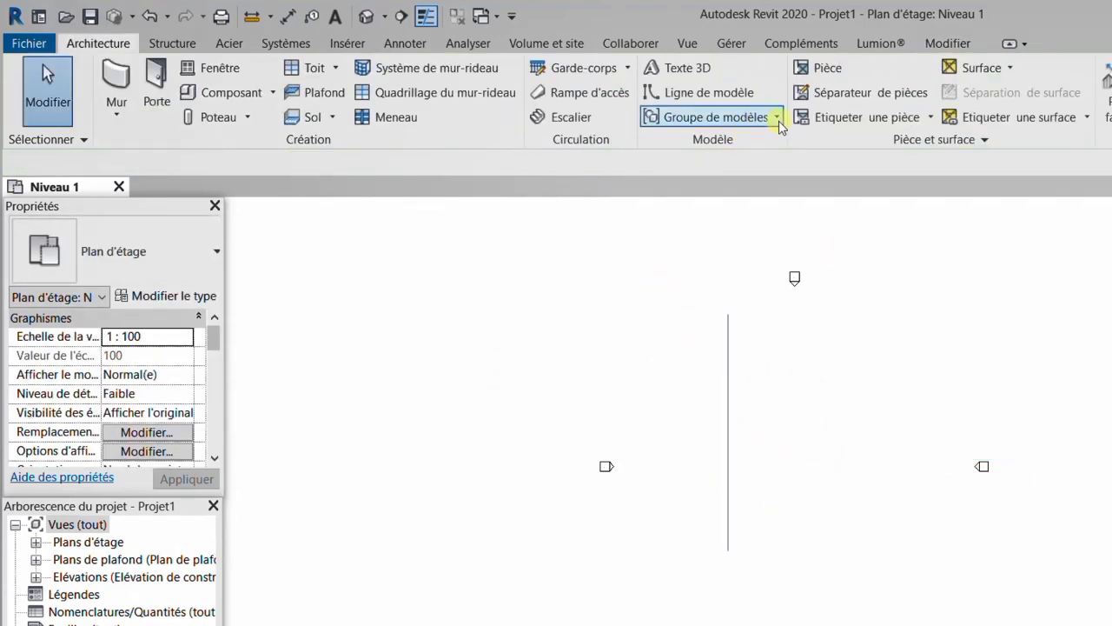
{"action": "left_click", "coordinate": [777, 117]}
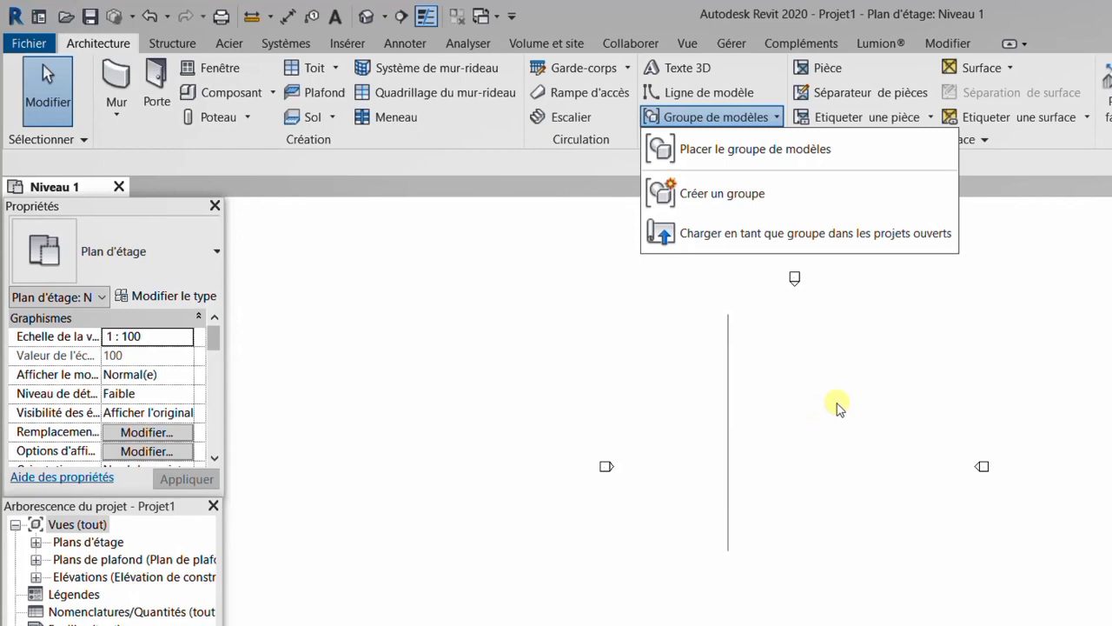
- Use Créer similaire to draw a second vertical model line 26000.0 long
{"action": "left_click", "coordinate": [821, 398]}
{"action": "left_click", "coordinate": [729, 356]}
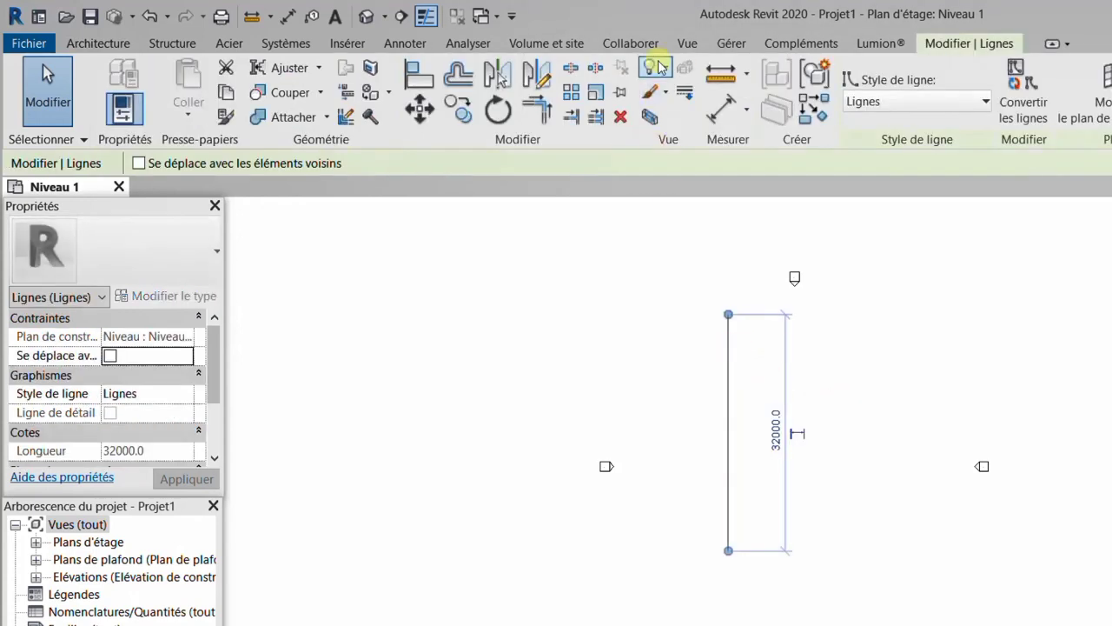
{"action": "left_click", "coordinate": [811, 110]}
{"action": "left_click", "coordinate": [846, 337]}
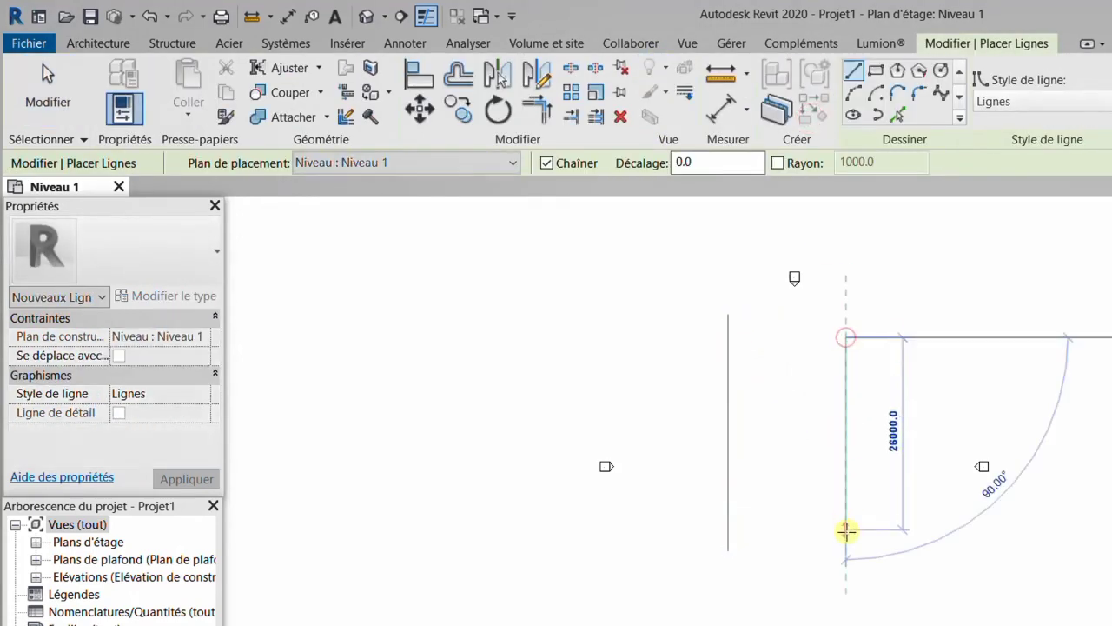
{"action": "left_click", "coordinate": [846, 530]}
{"action": "key", "text": "Escape"}
{"action": "key", "text": "Escape"}
- Group both vertical lines into the model group Groupe 1
{"action": "left_click_drag", "start_coordinate": [900, 376], "coordinate": [700, 445]}
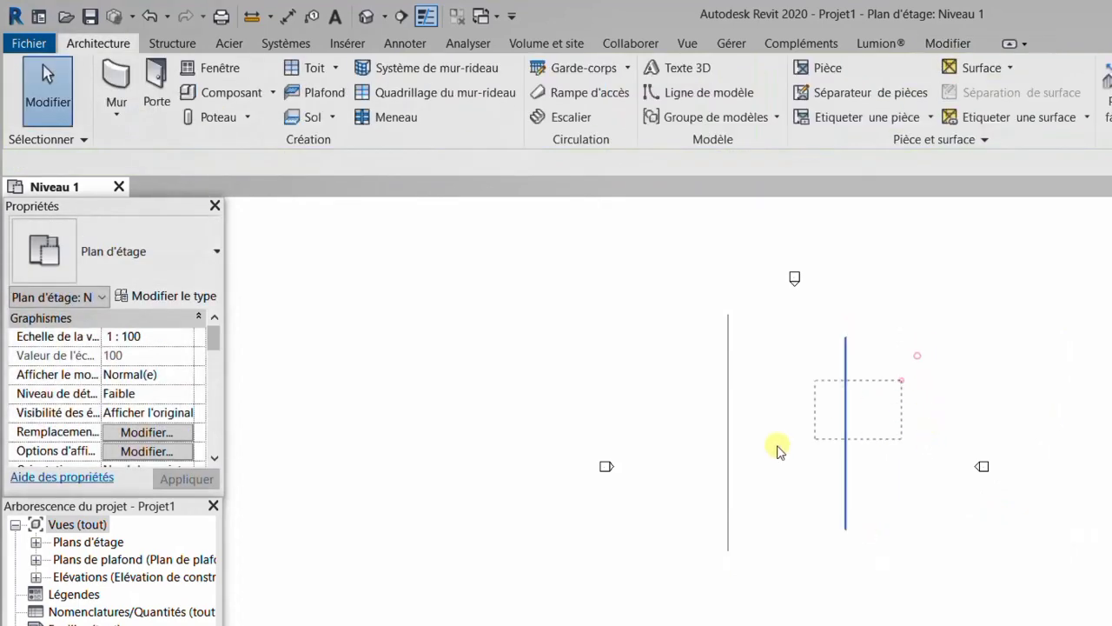
{"action": "left_click", "coordinate": [815, 76]}
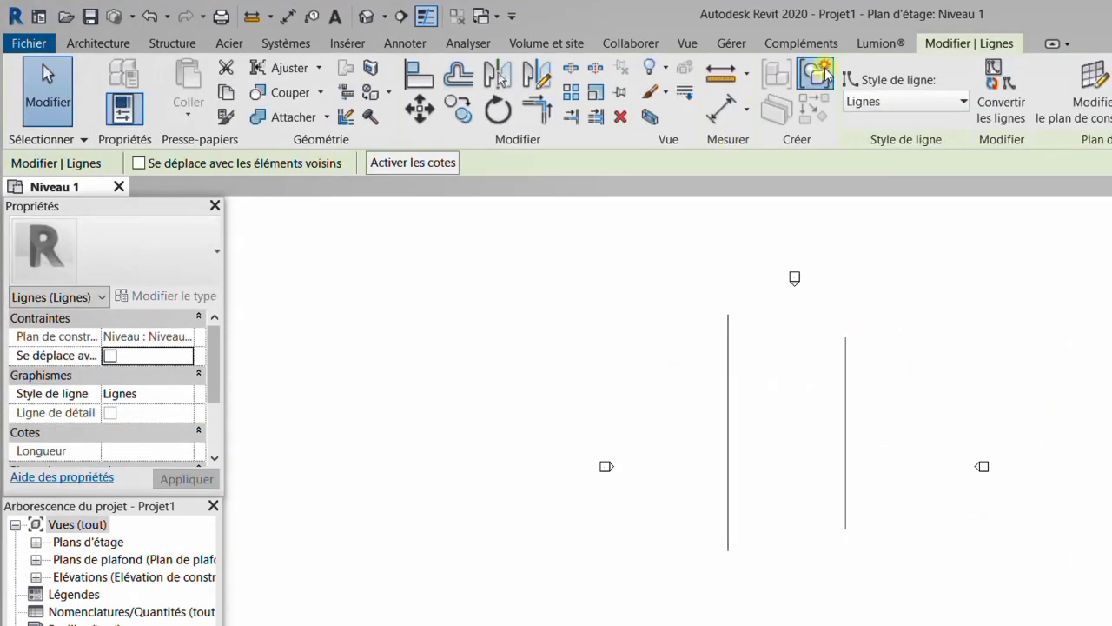
{"action": "left_click", "coordinate": [690, 464]}
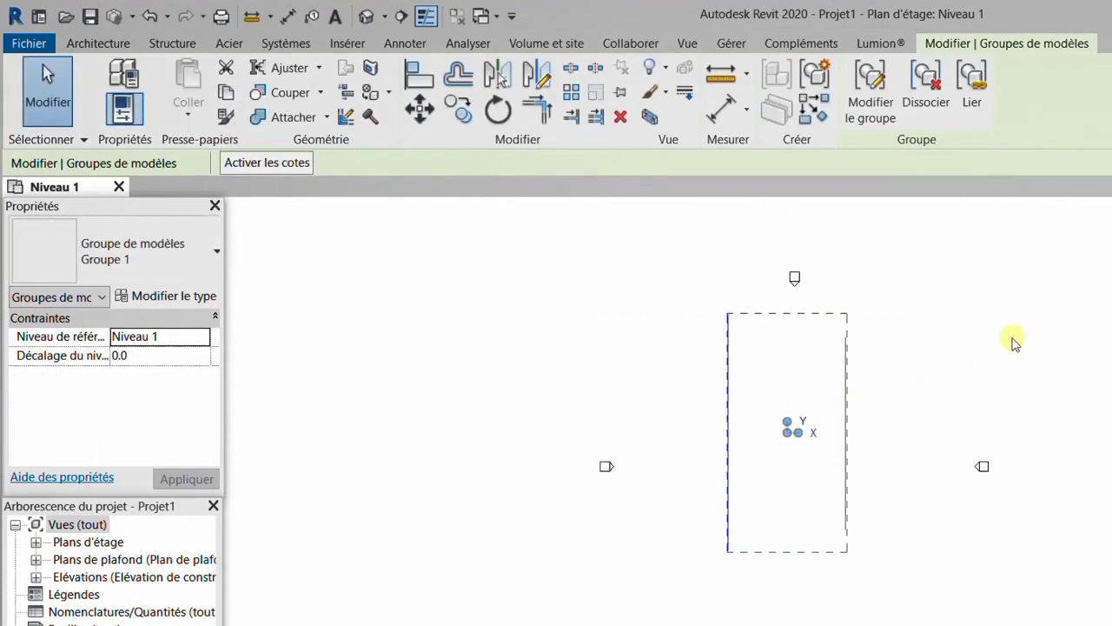
{"action": "left_click", "coordinate": [938, 351]}
{"action": "left_click", "coordinate": [851, 358]}
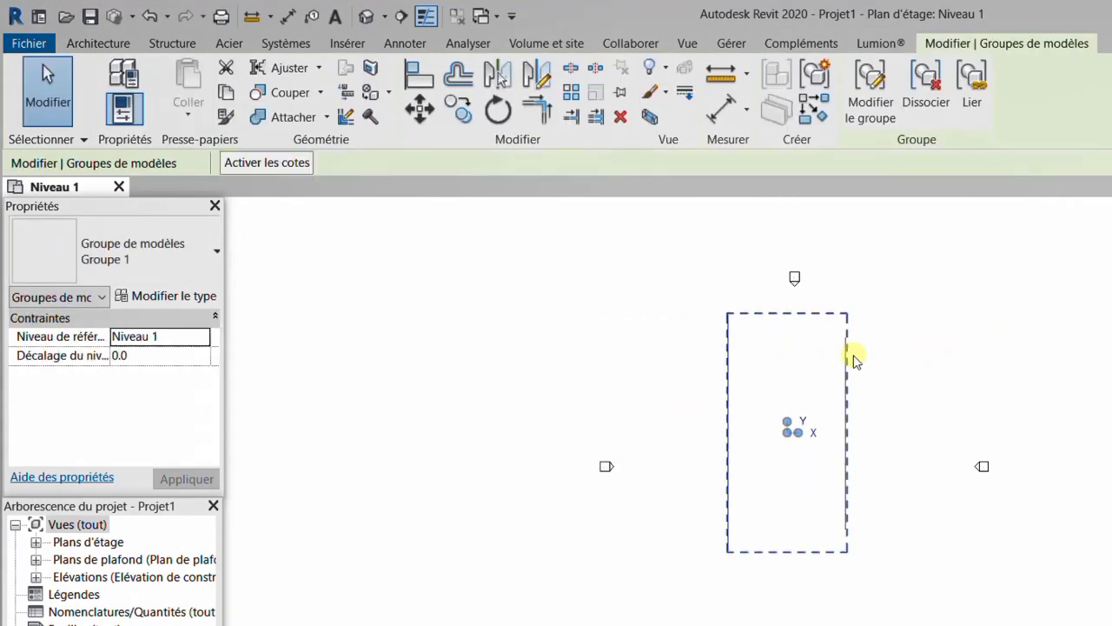
{"action": "left_click", "coordinate": [977, 346]}
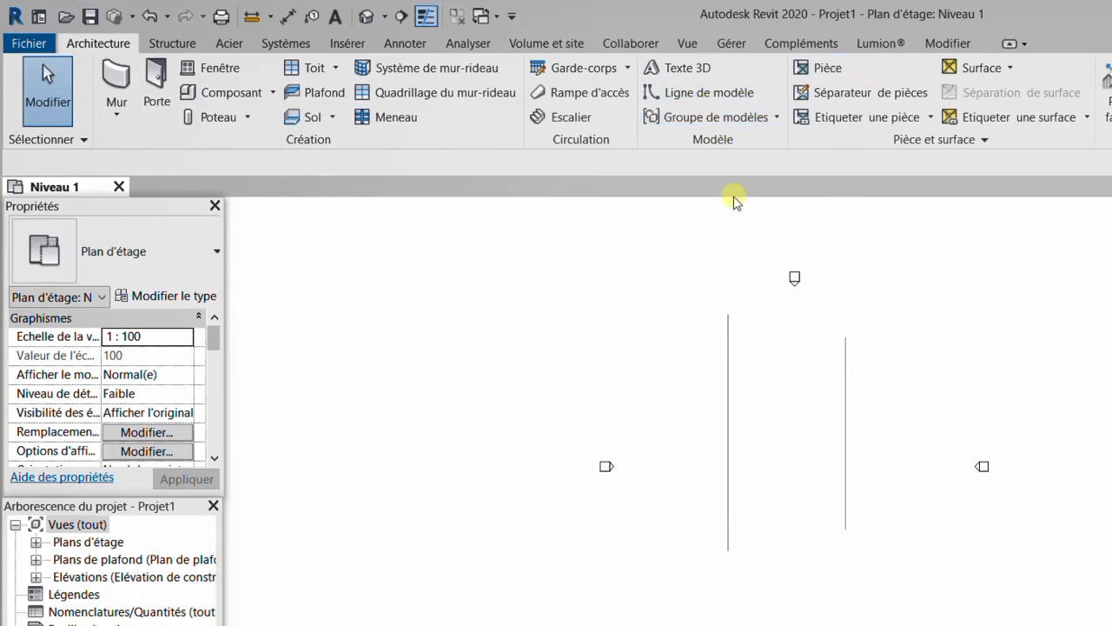
{"action": "left_click", "coordinate": [827, 69]}
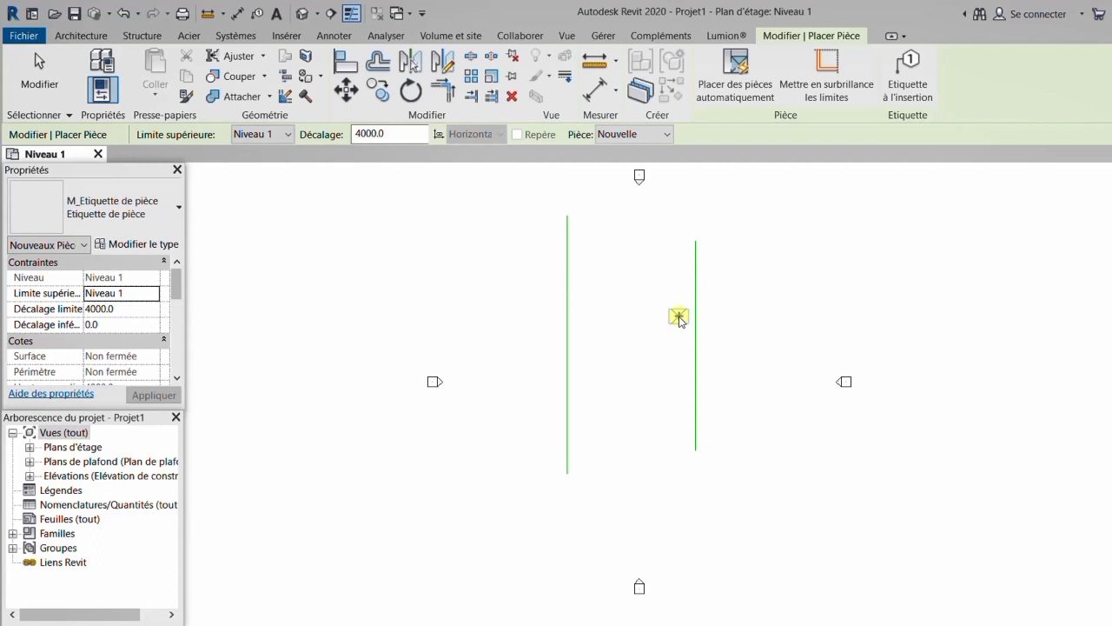
{"action": "key", "text": "Escape"}
{"action": "key", "text": "Escape"}
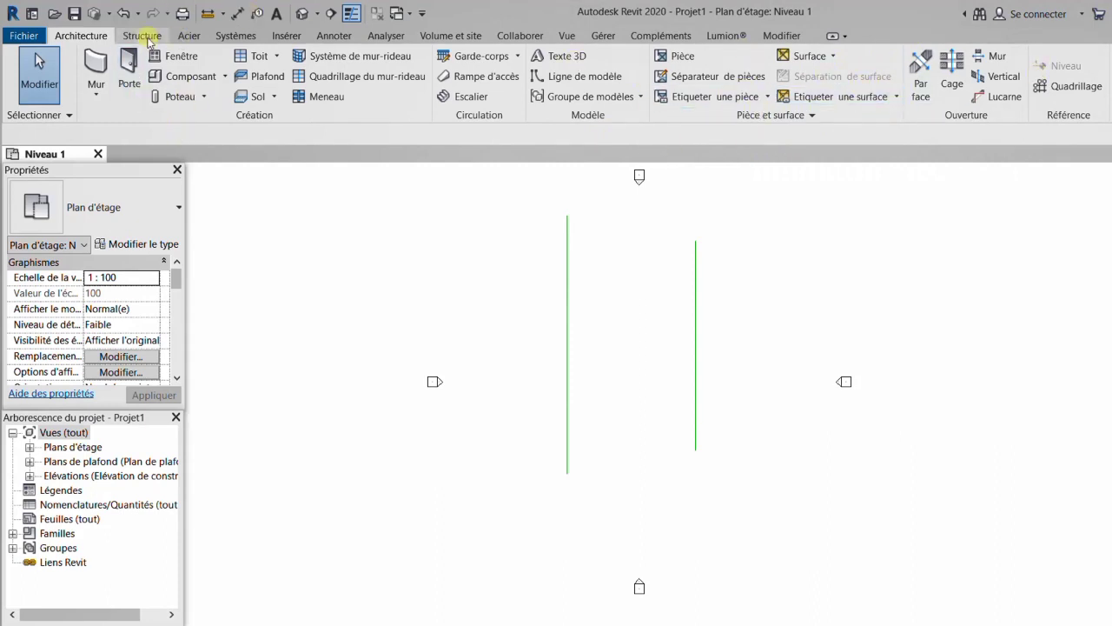
- Browse the Structure, Acier and Systèmes tools, ending on the Insérer link and import tools
{"action": "left_click", "coordinate": [143, 39]}
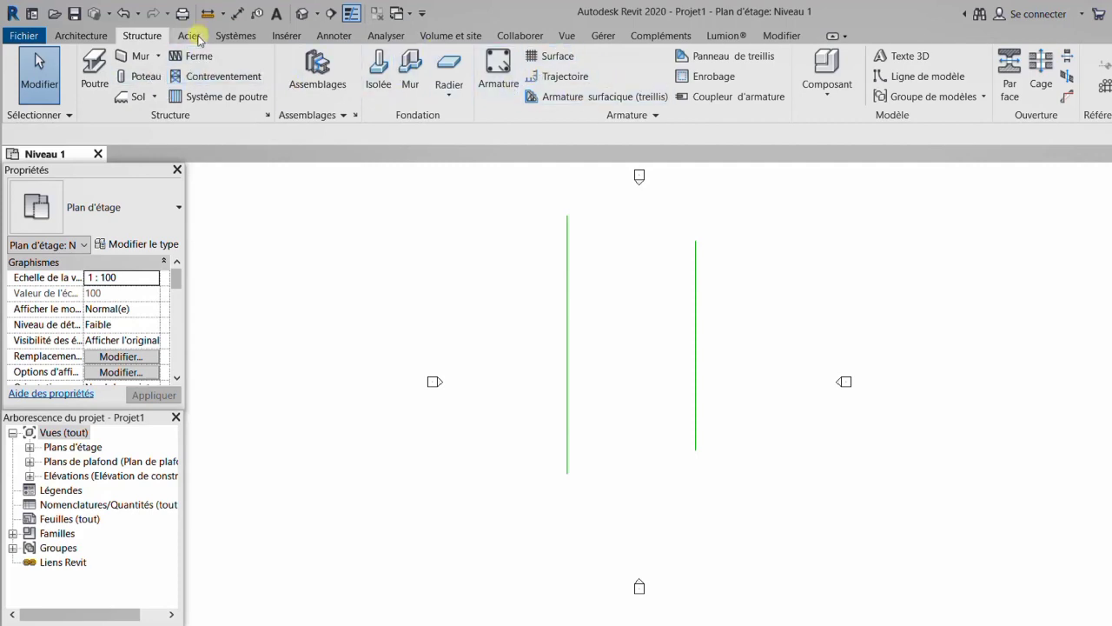
{"action": "left_click", "coordinate": [191, 36]}
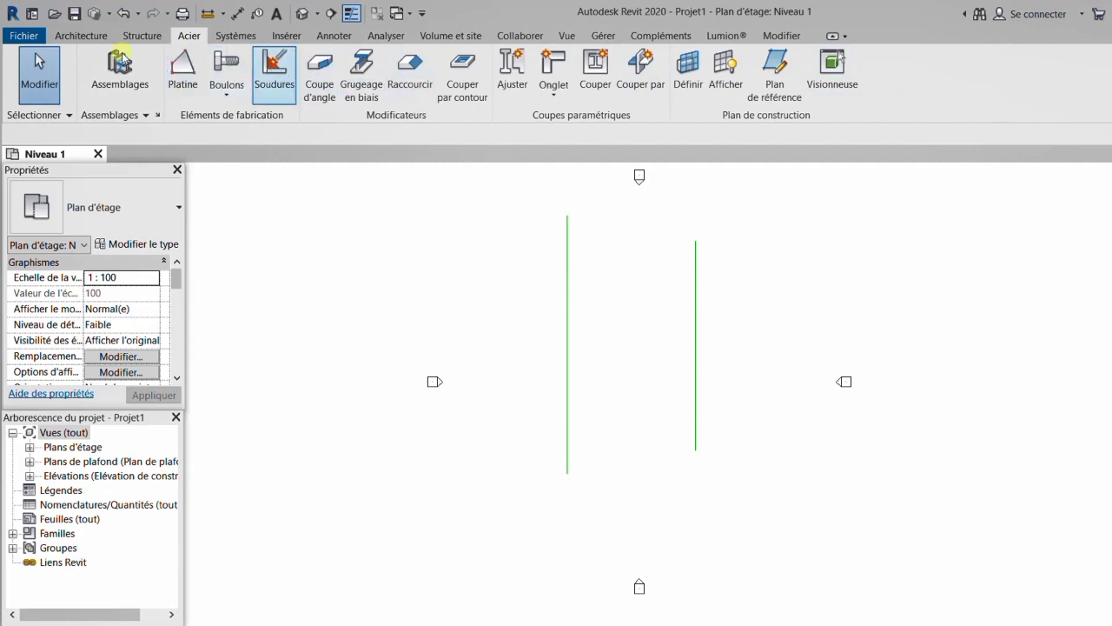
{"action": "left_click", "coordinate": [237, 35]}
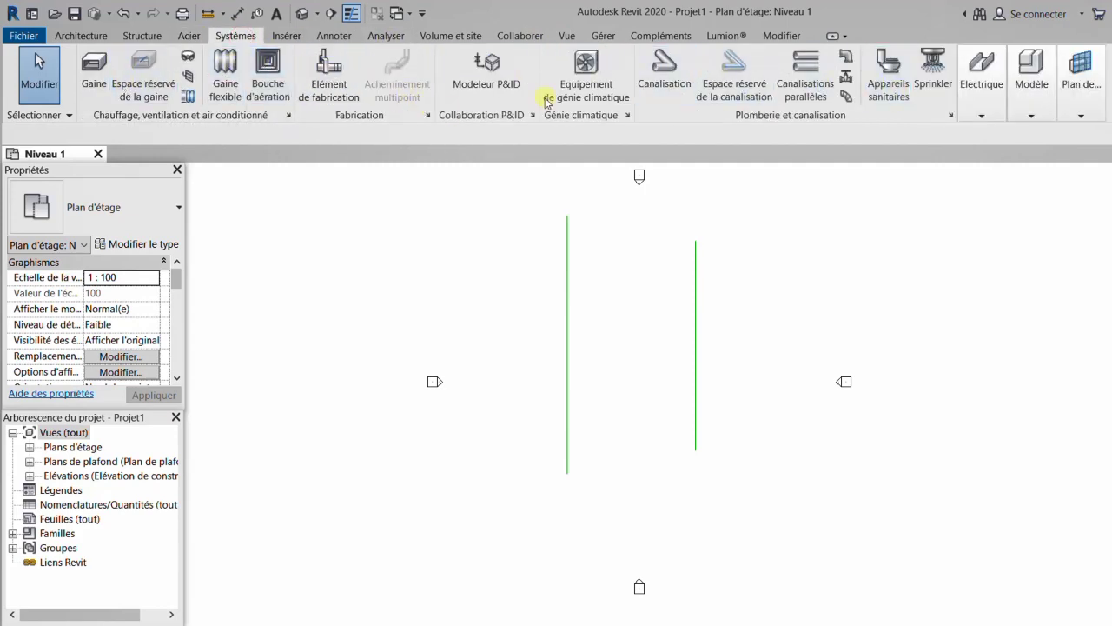
{"action": "left_click", "coordinate": [288, 35]}
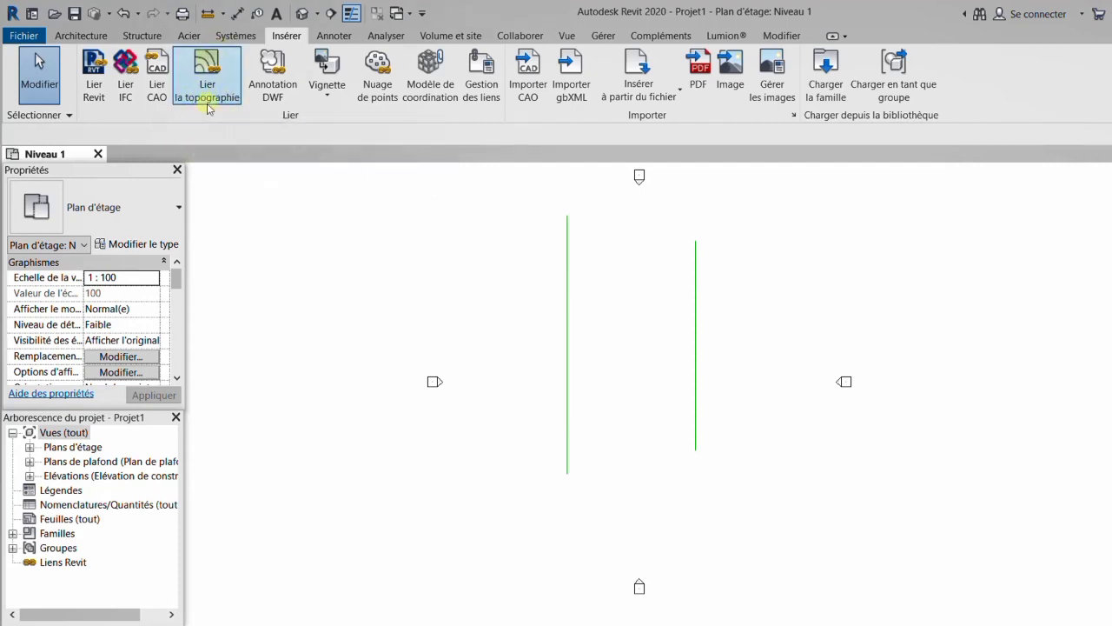
- Check the Vignette options and Importer CAO, then bring up the Annoter annotation tools
{"action": "left_click", "coordinate": [325, 92]}
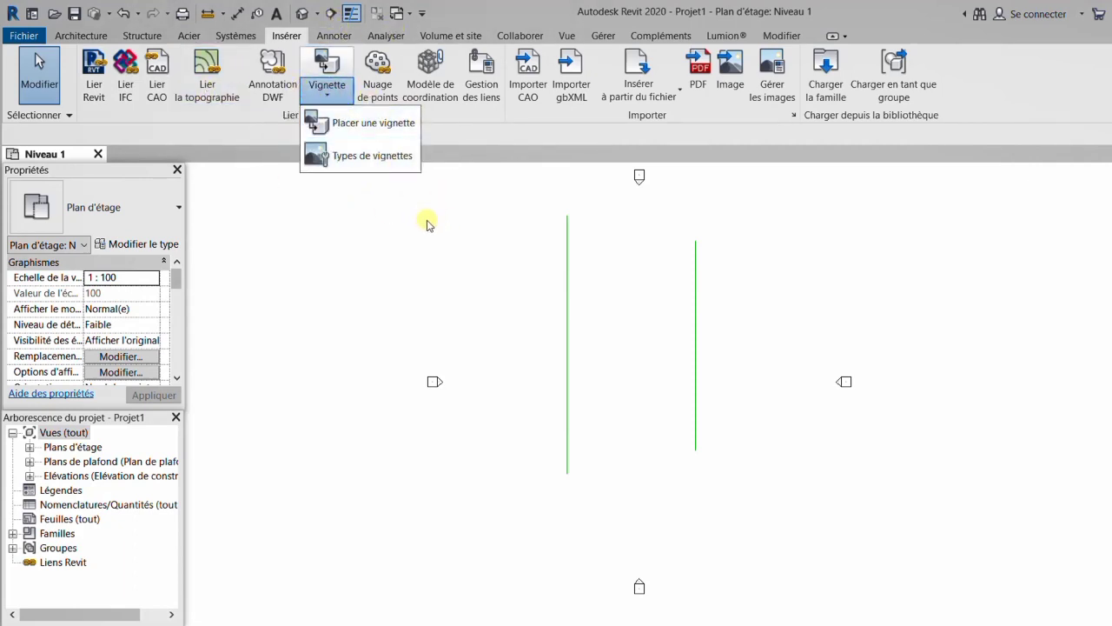
{"action": "left_click", "coordinate": [479, 185]}
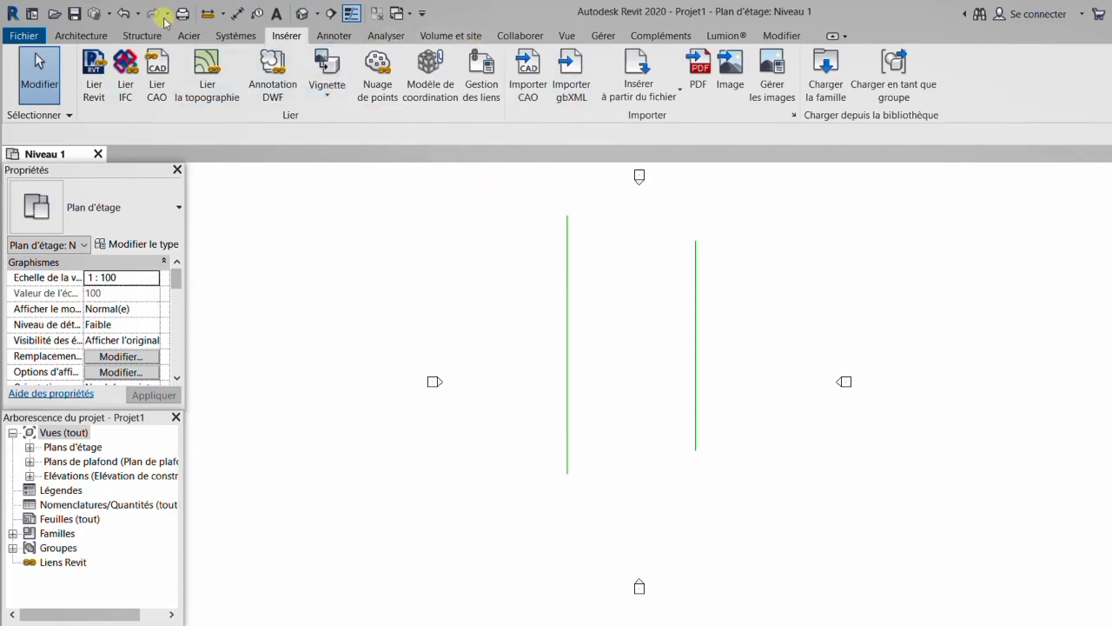
{"action": "left_click", "coordinate": [536, 113]}
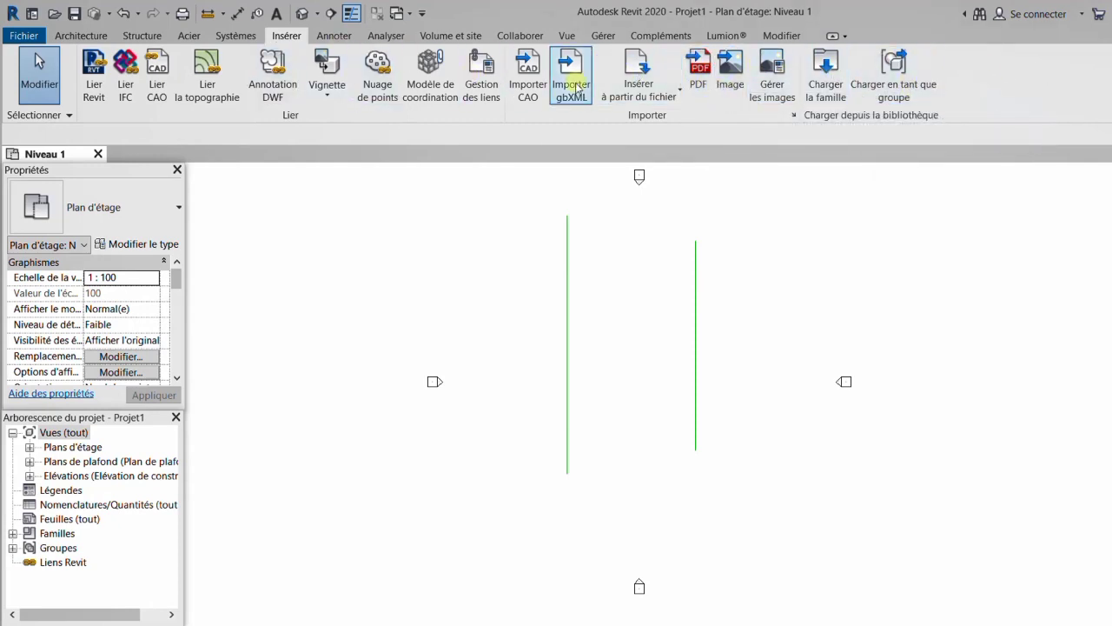
{"action": "left_click", "coordinate": [334, 35]}
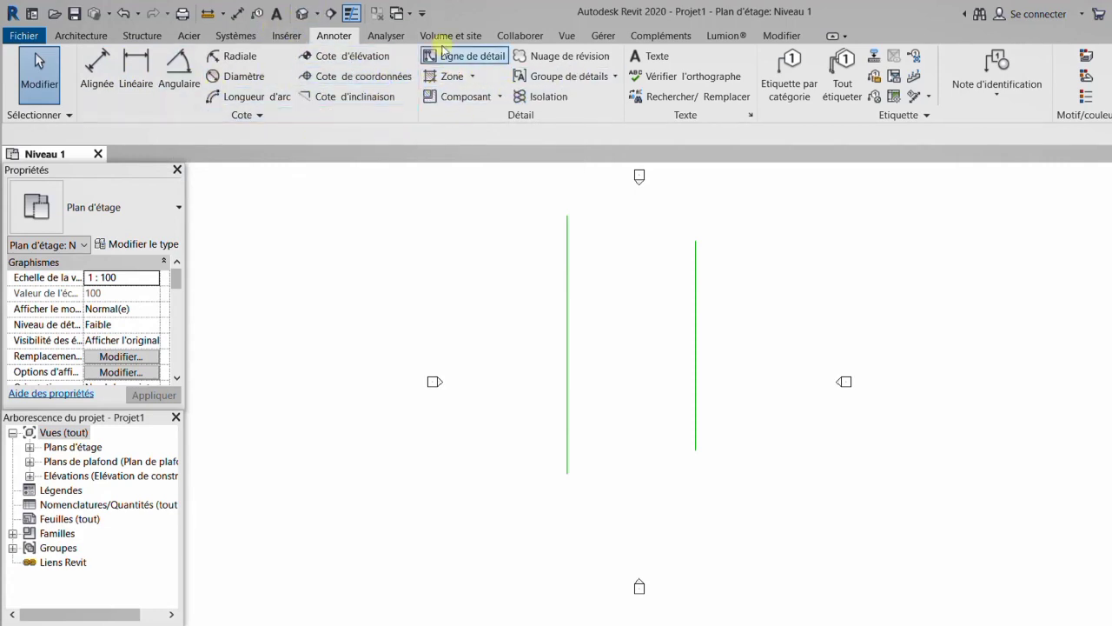
- Browse the Analyser, Volume et site, Collaborer and Vue tools and Vue 3D options, ending on Gérer
{"action": "left_click", "coordinate": [393, 43]}
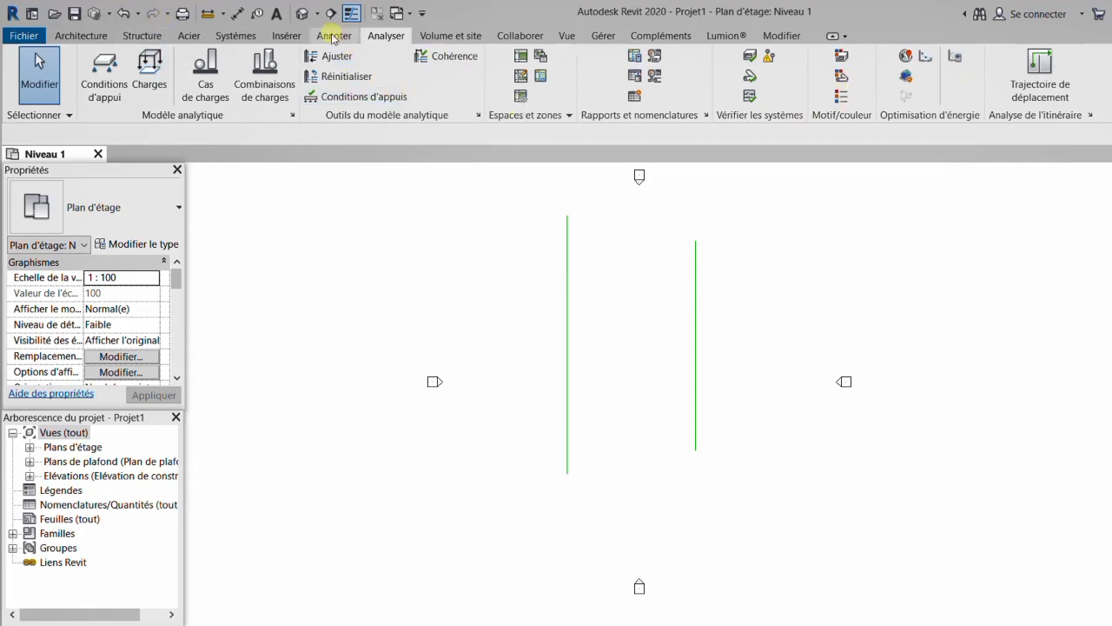
{"action": "left_click", "coordinate": [450, 36]}
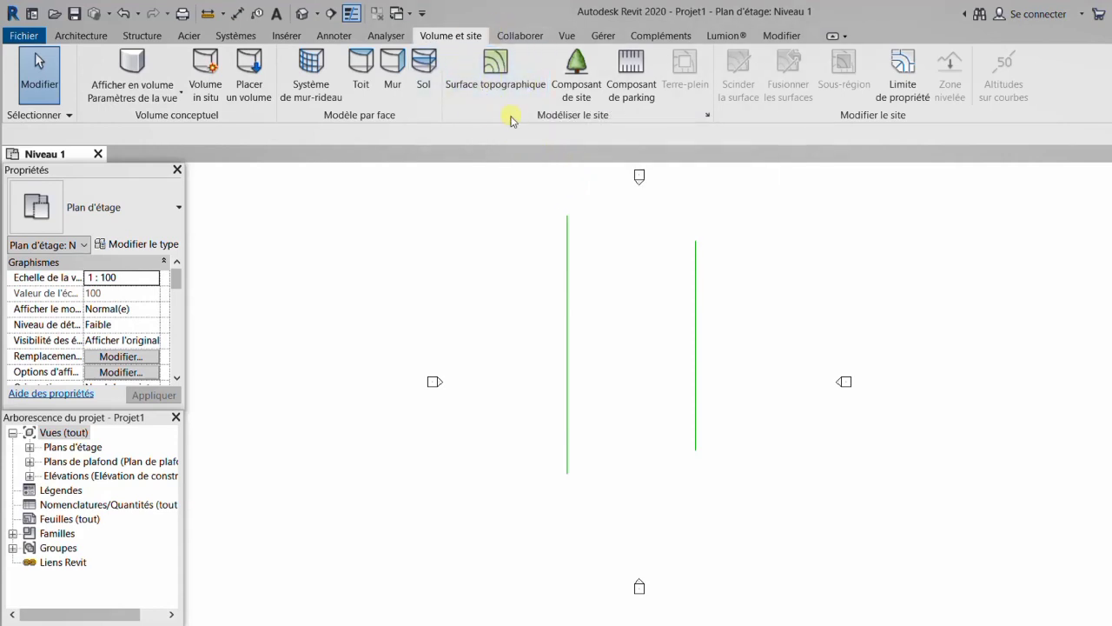
{"action": "left_click", "coordinate": [521, 35]}
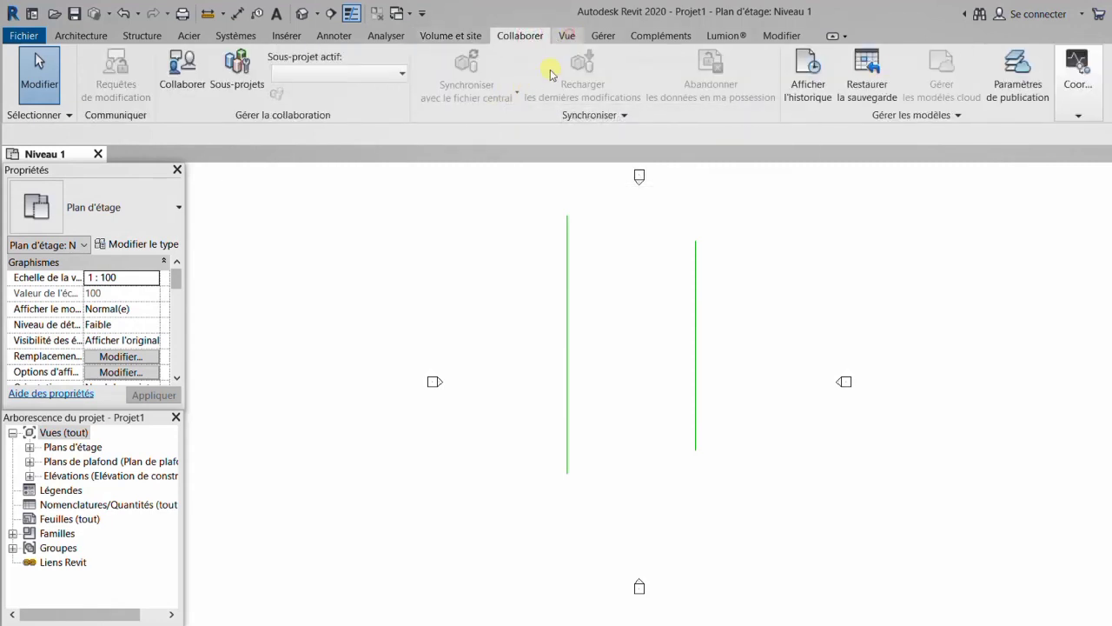
{"action": "left_click", "coordinate": [567, 35]}
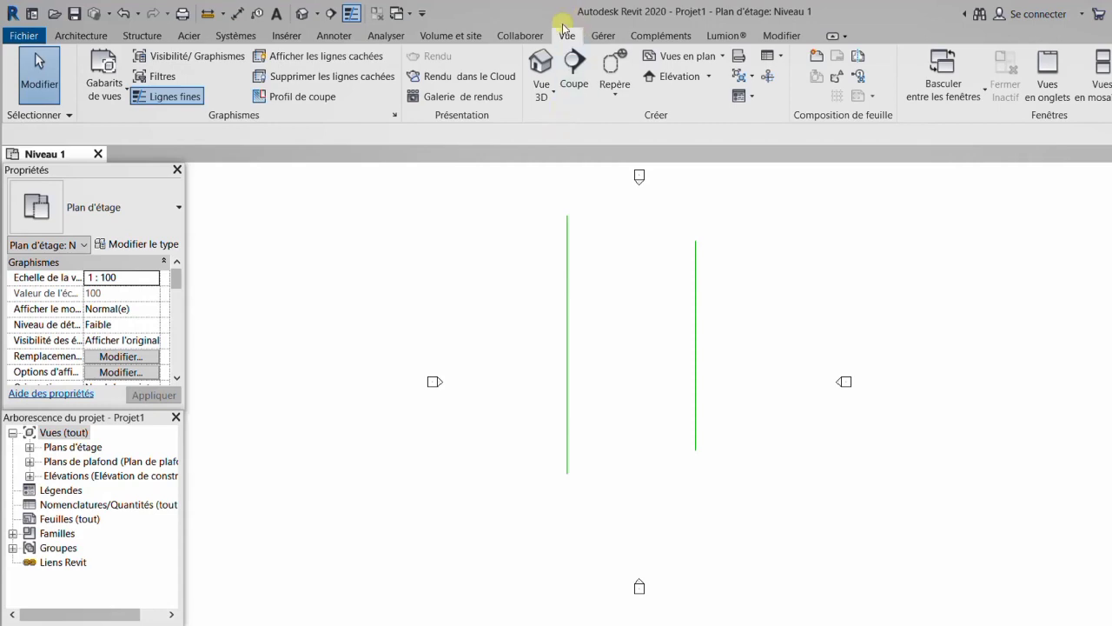
{"action": "left_click", "coordinate": [551, 98]}
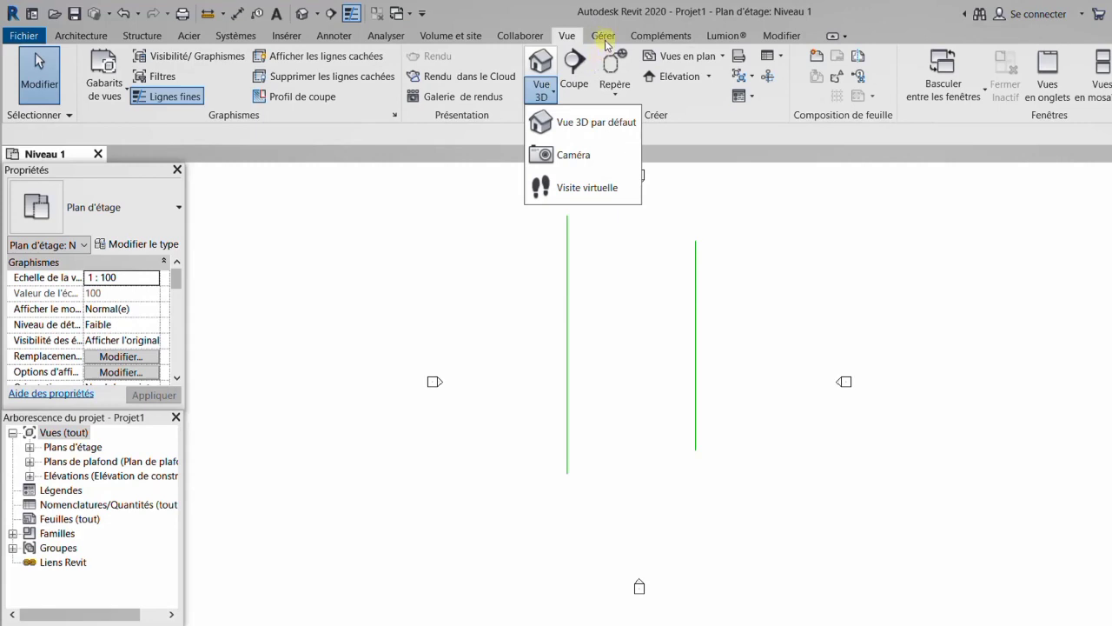
{"action": "left_click", "coordinate": [606, 41]}
{"action": "left_click", "coordinate": [603, 39]}
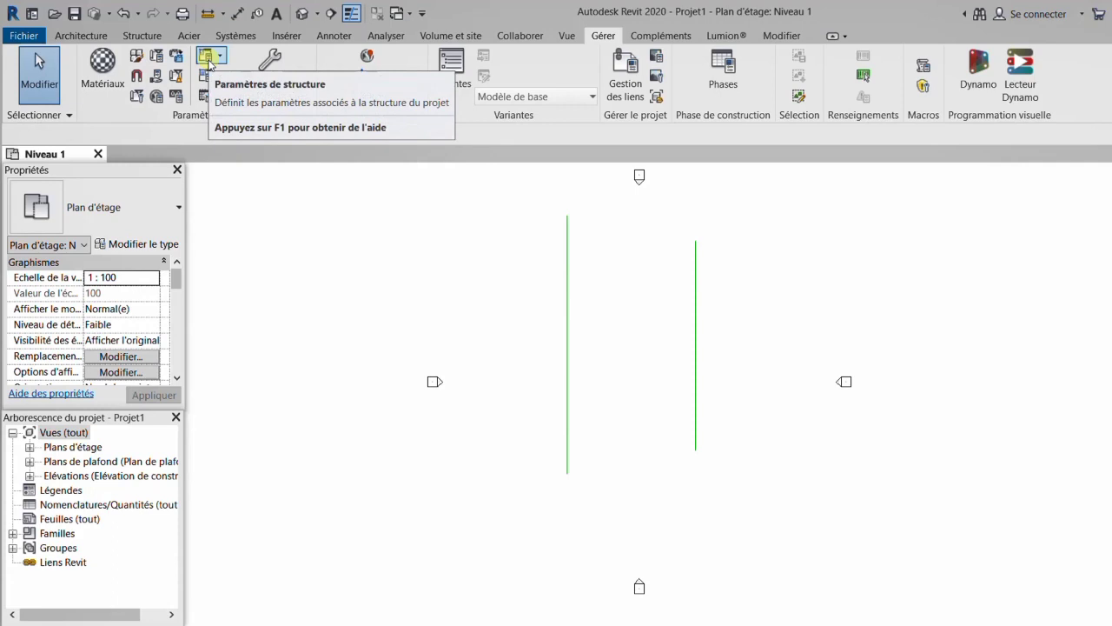
- In Gérer > Unités, set Longueur to Centimètres, symbol cm, rounded to 1 décimale (1234.6 cm)
{"action": "left_click", "coordinate": [177, 96]}
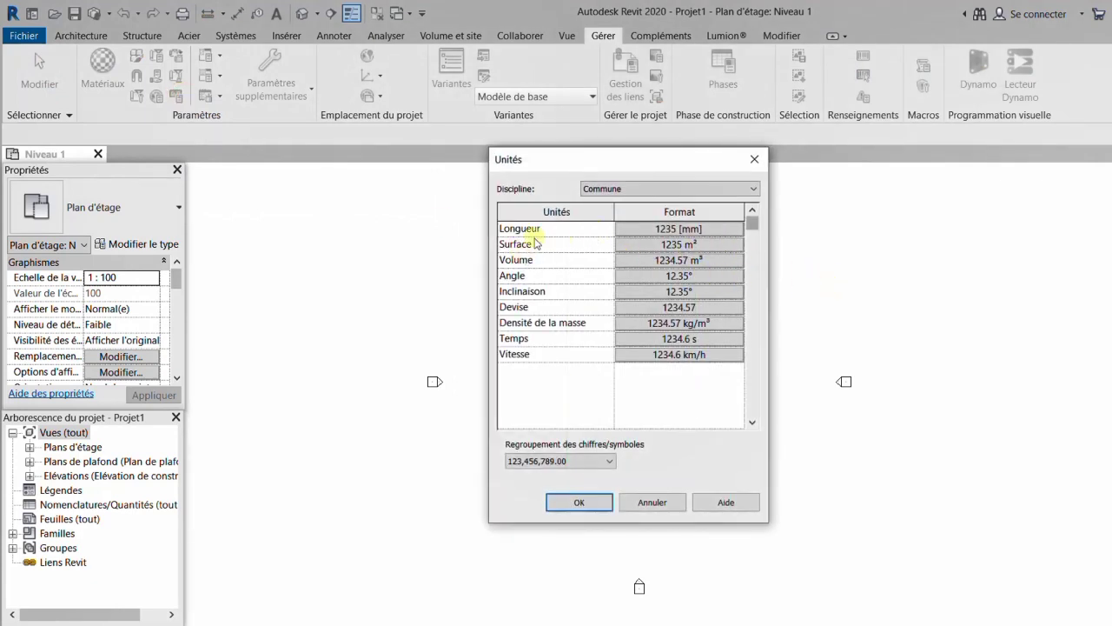
{"action": "left_click", "coordinate": [734, 229]}
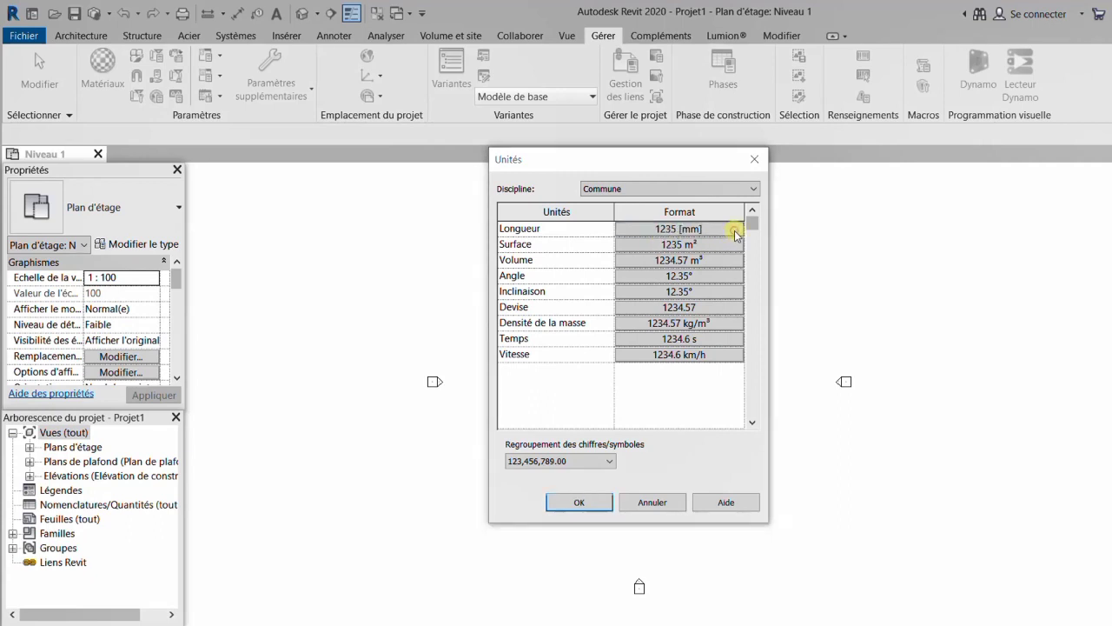
{"action": "left_click", "coordinate": [741, 256]}
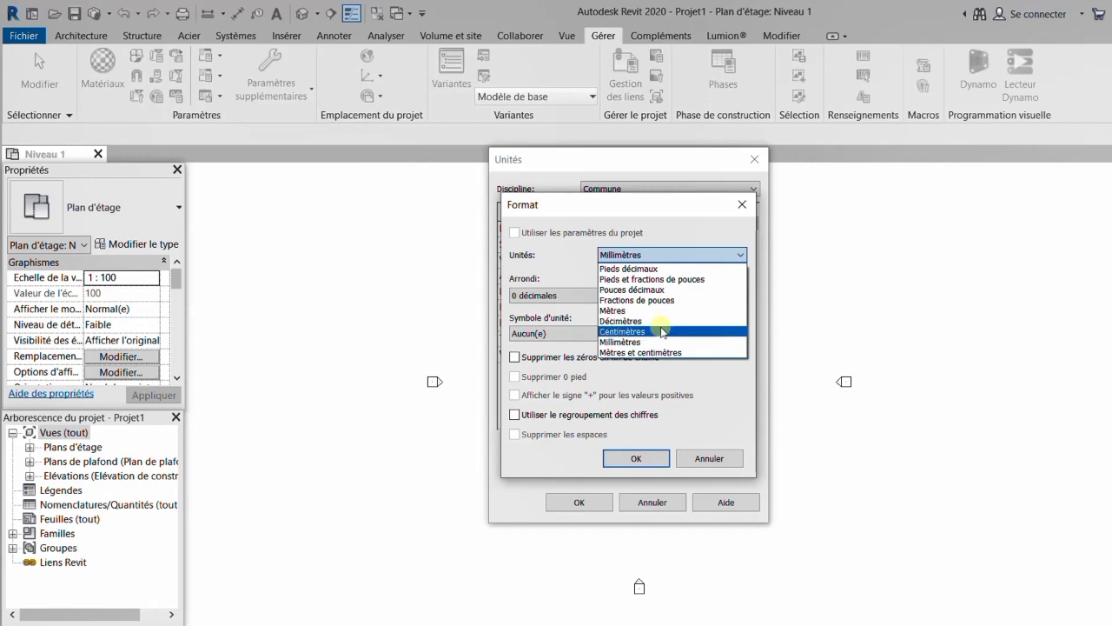
{"action": "left_click", "coordinate": [663, 331]}
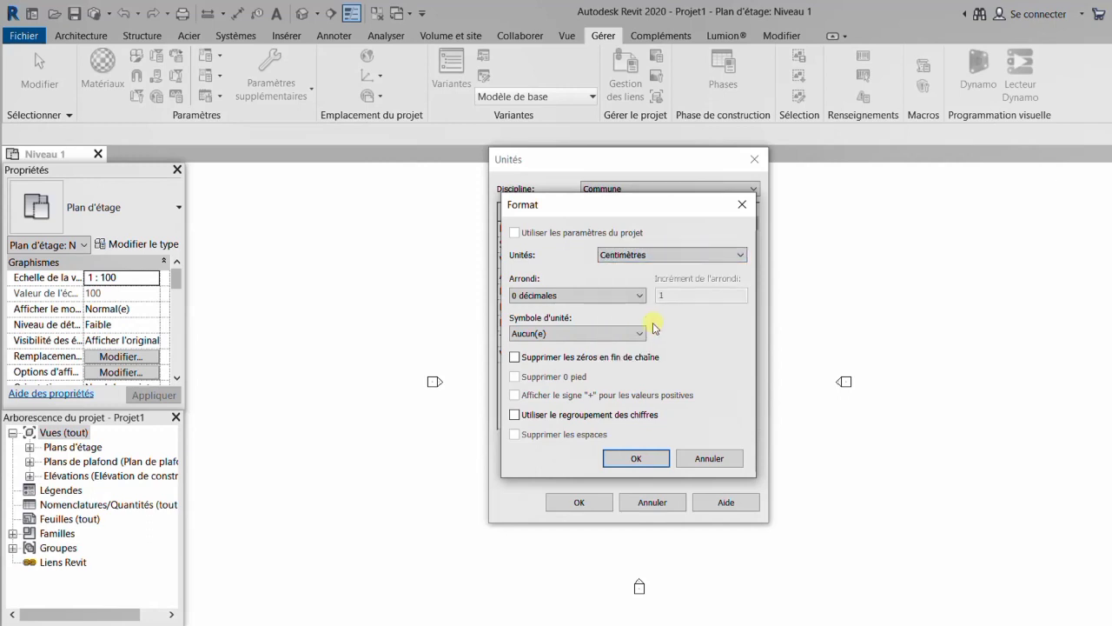
{"action": "left_click", "coordinate": [637, 334]}
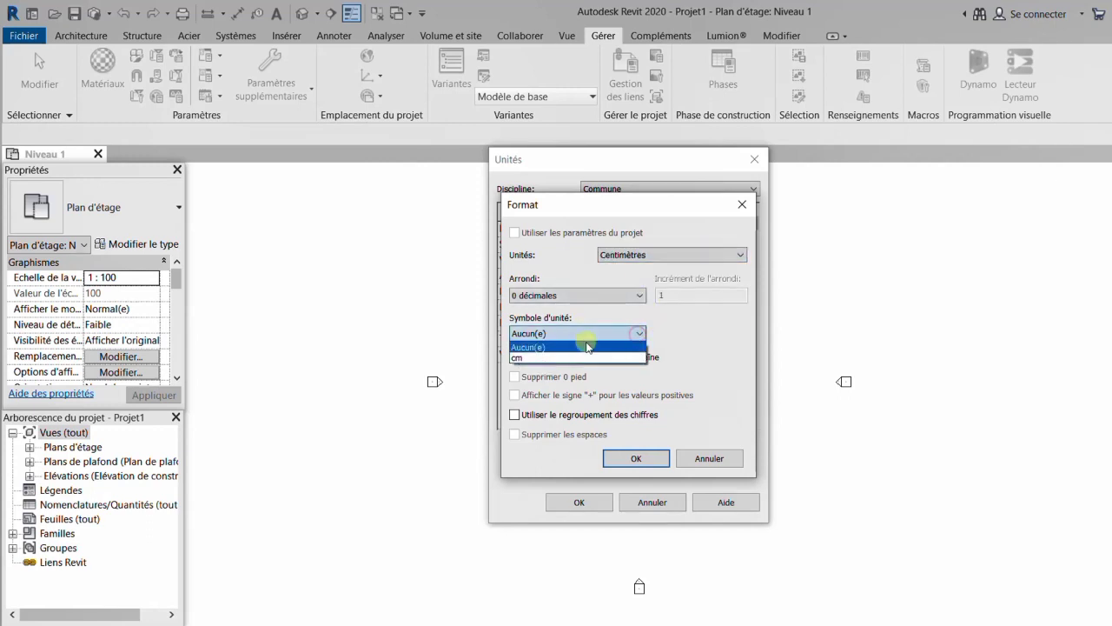
{"action": "left_click", "coordinate": [518, 357]}
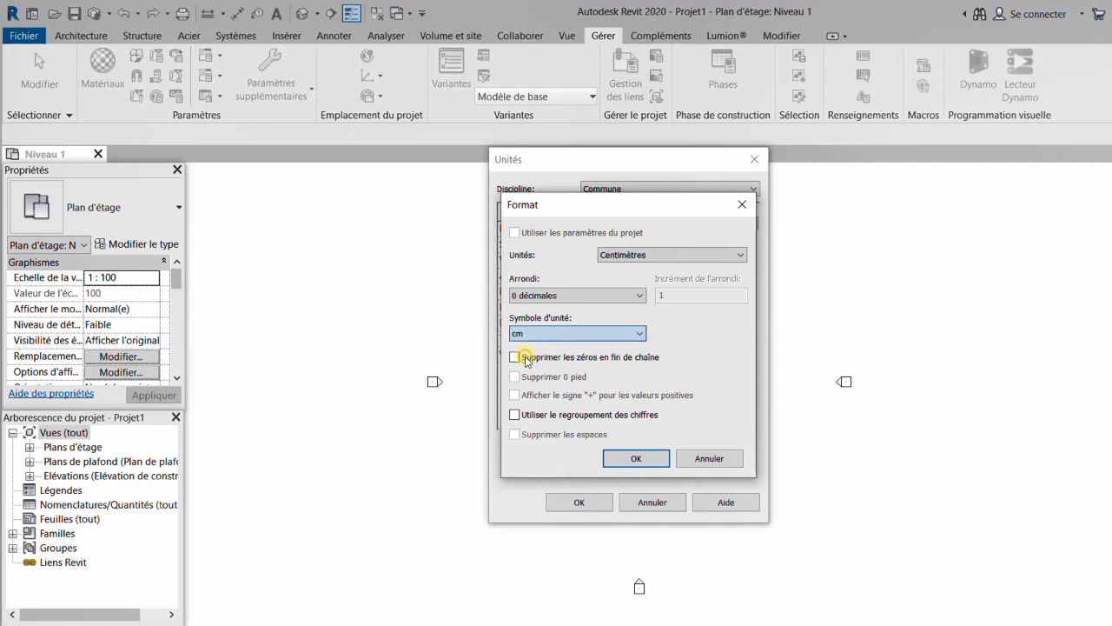
{"action": "left_click", "coordinate": [638, 297]}
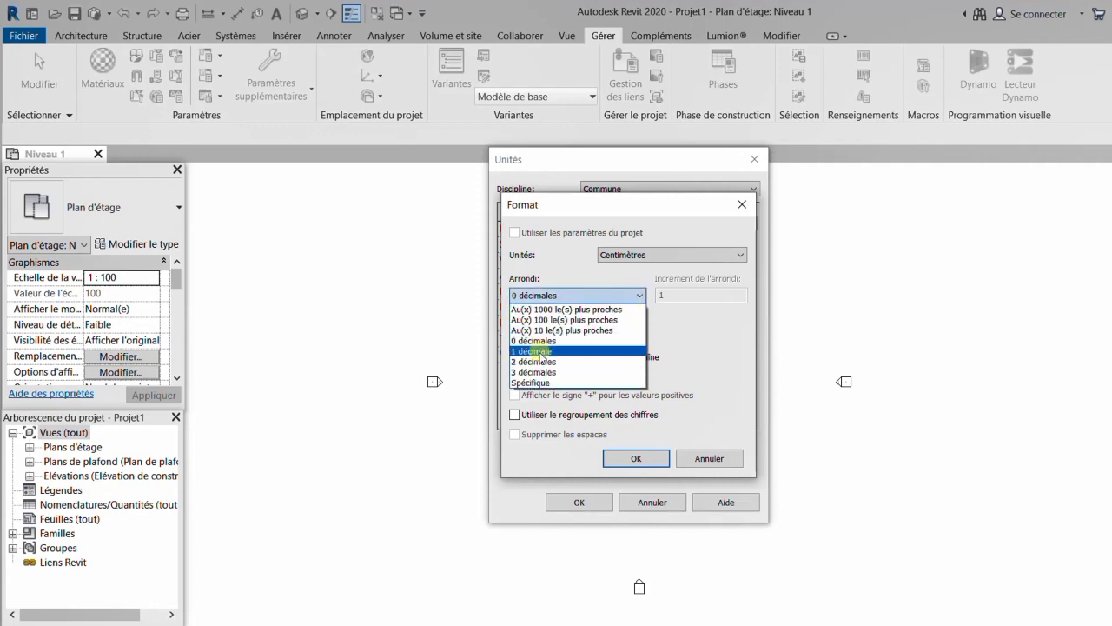
{"action": "left_click", "coordinate": [539, 352]}
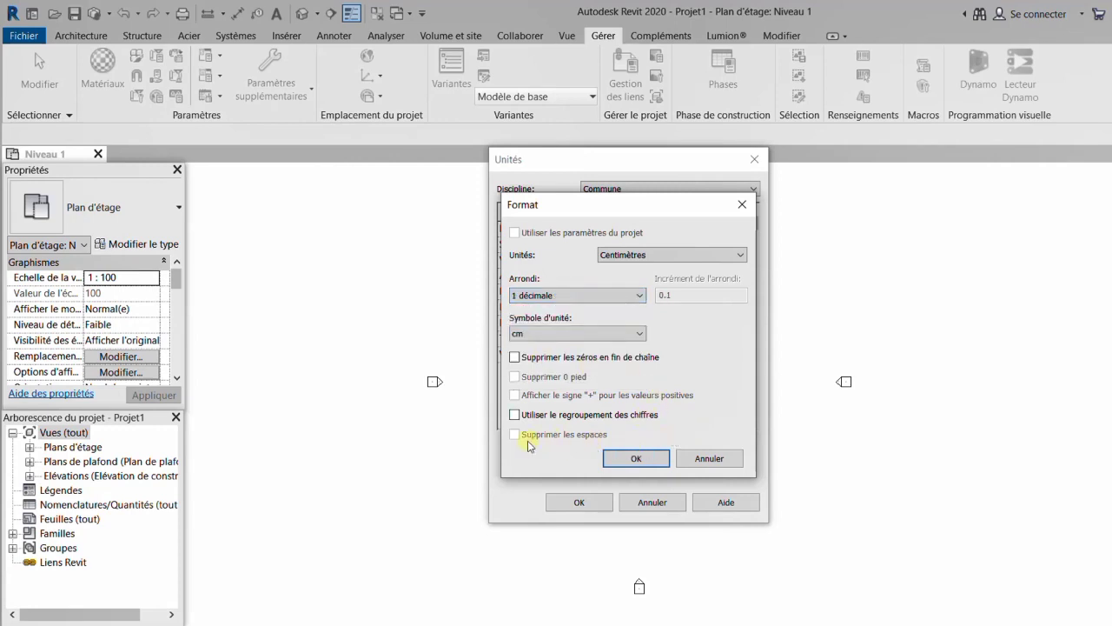
{"action": "left_click", "coordinate": [635, 451]}
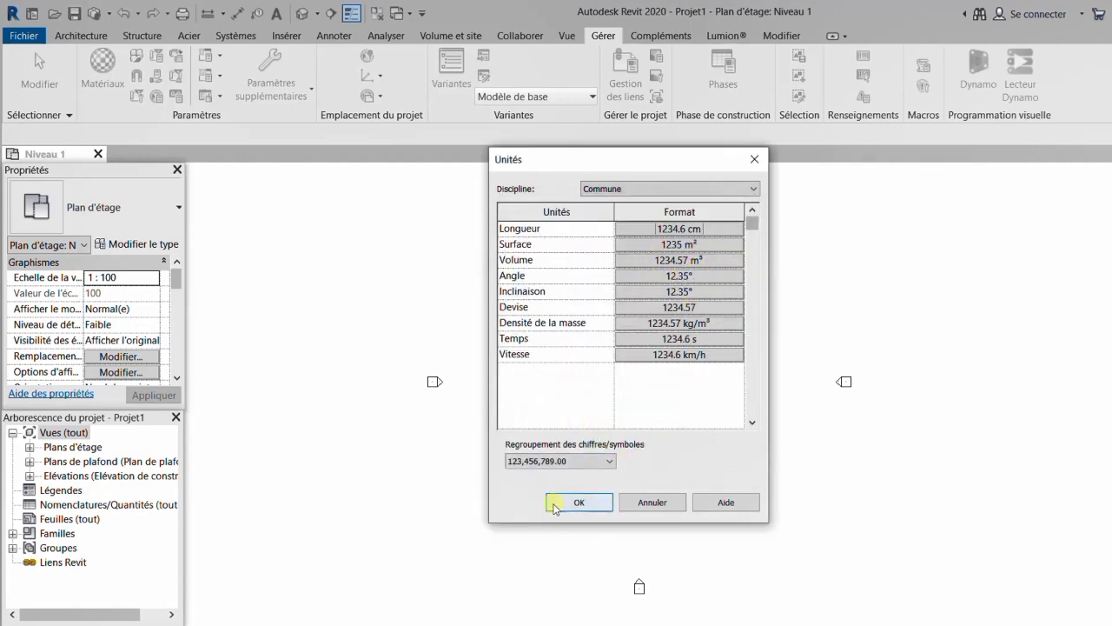
{"action": "left_click", "coordinate": [582, 503]}
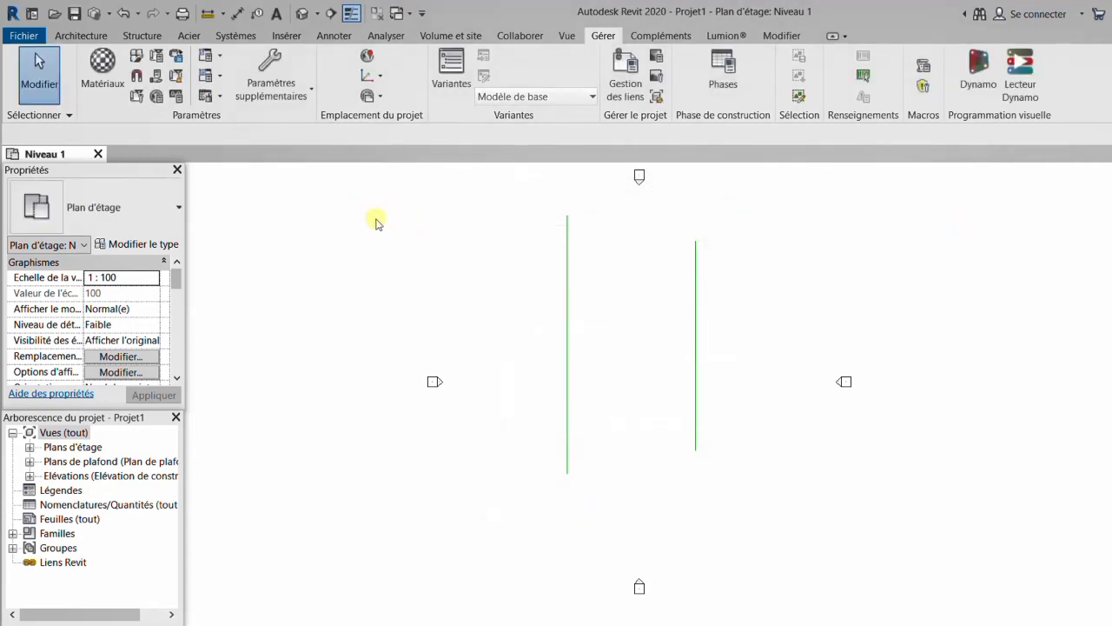
- Toggle Lignes fines, browse the Compléments and Lumion tools, then bring up the Modifier tools
{"action": "left_click", "coordinate": [357, 12]}
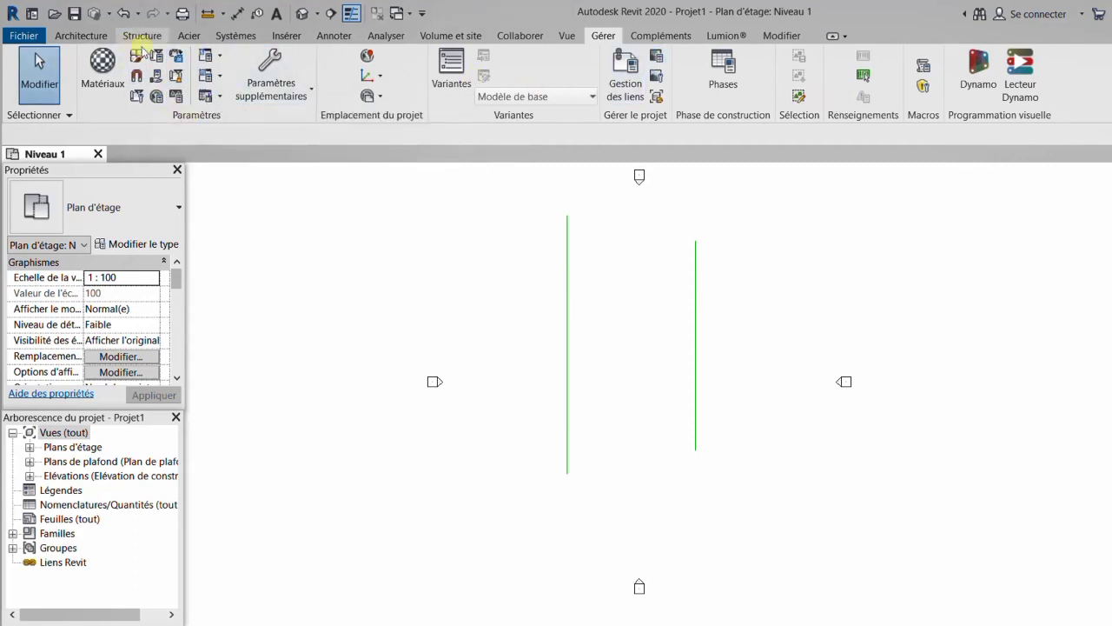
{"action": "left_click", "coordinate": [668, 39]}
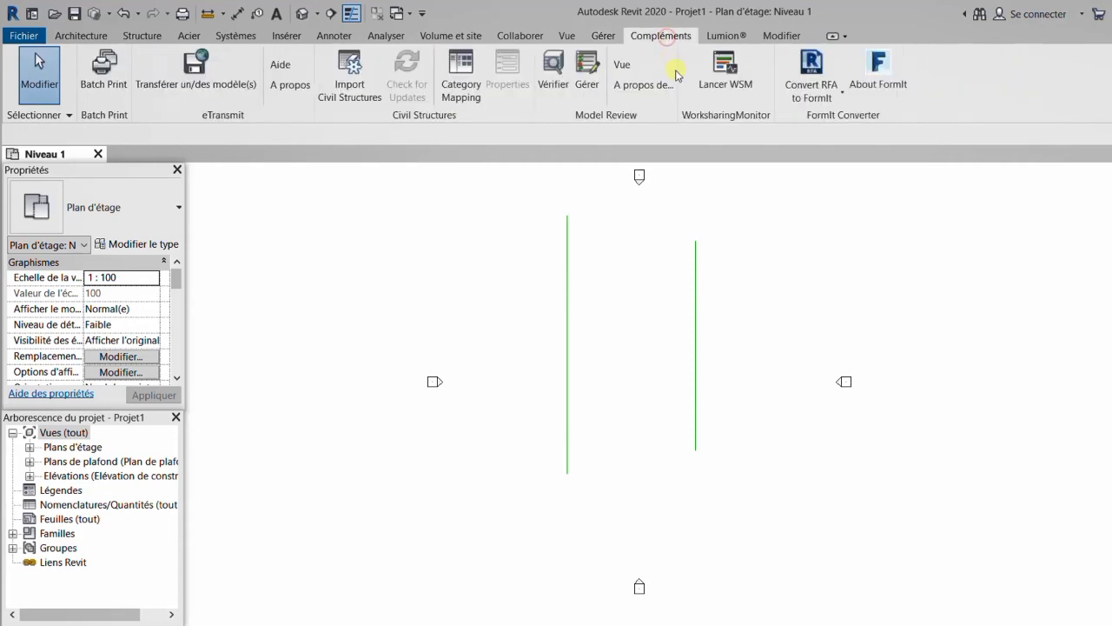
{"action": "left_click", "coordinate": [734, 38]}
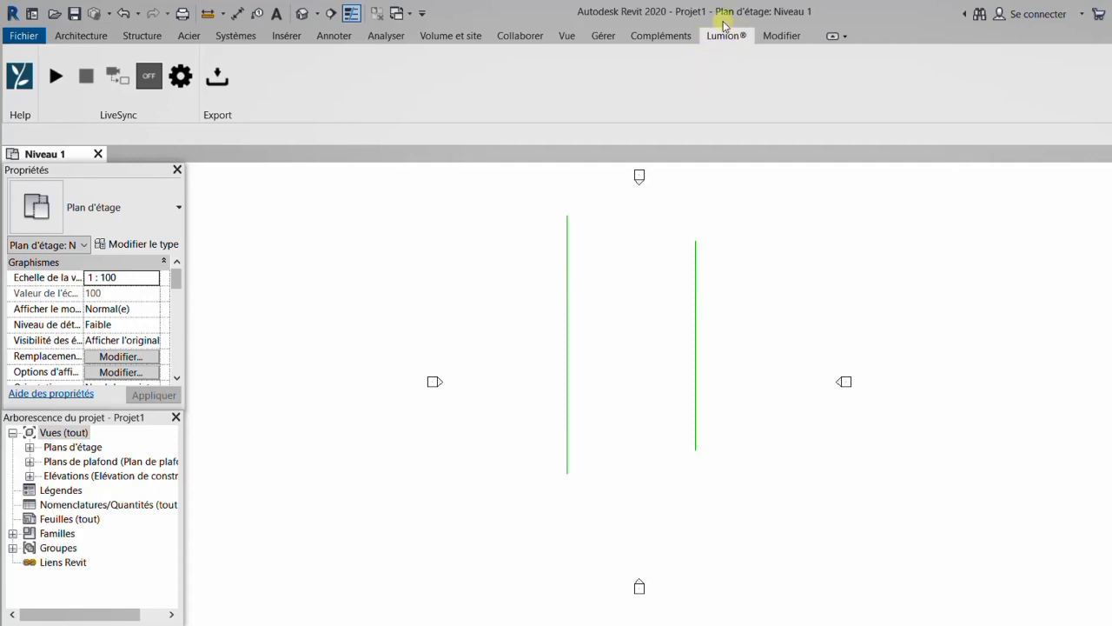
{"action": "left_click", "coordinate": [781, 35]}
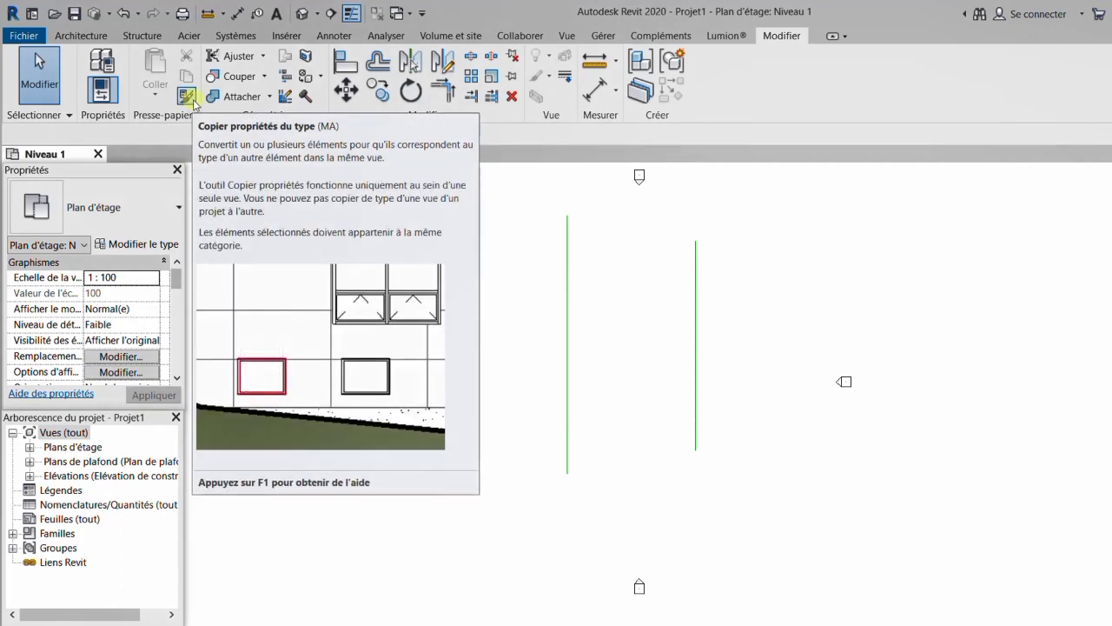
- After a cancelled align attempt, ungroup Groupe 1 into separate vertical lines
{"action": "left_click", "coordinate": [339, 63]}
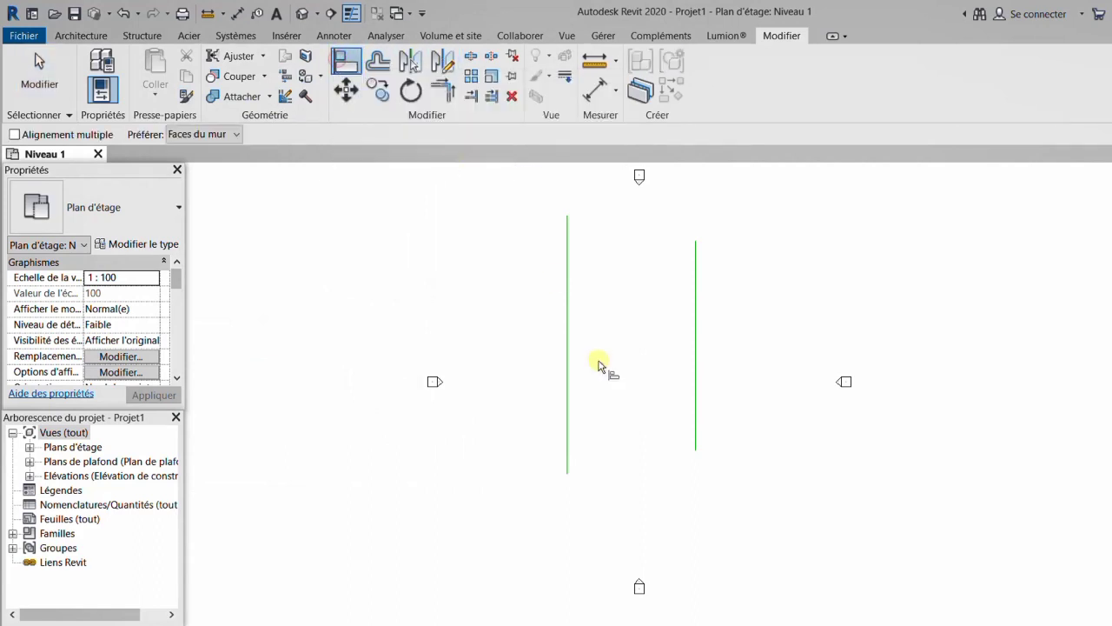
{"action": "left_click", "coordinate": [569, 313]}
{"action": "key", "text": "Escape"}
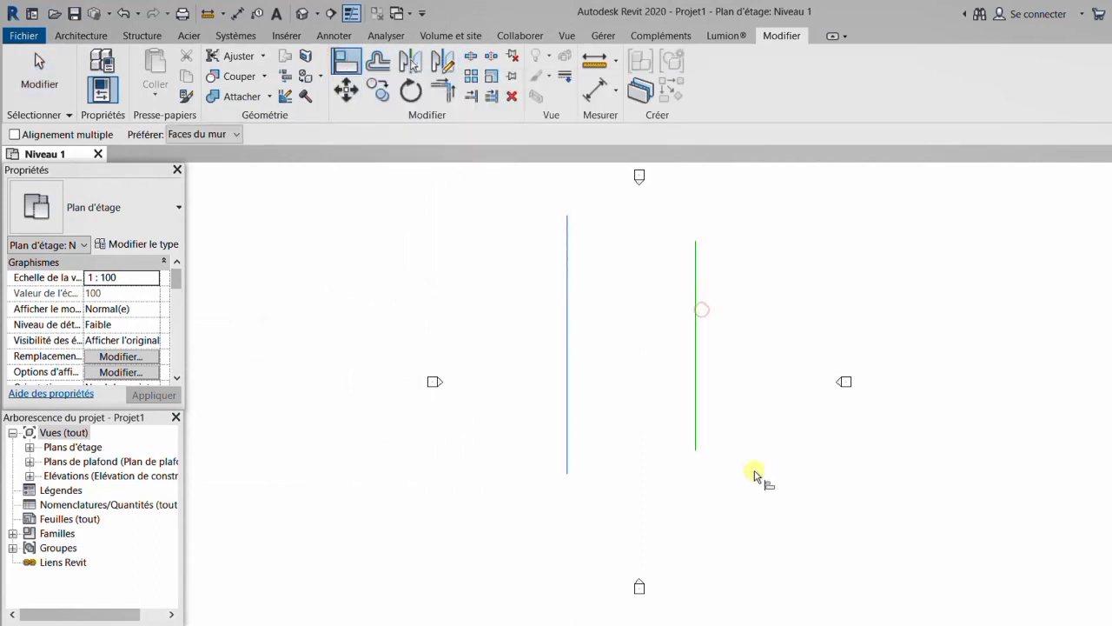
{"action": "left_click", "coordinate": [574, 272]}
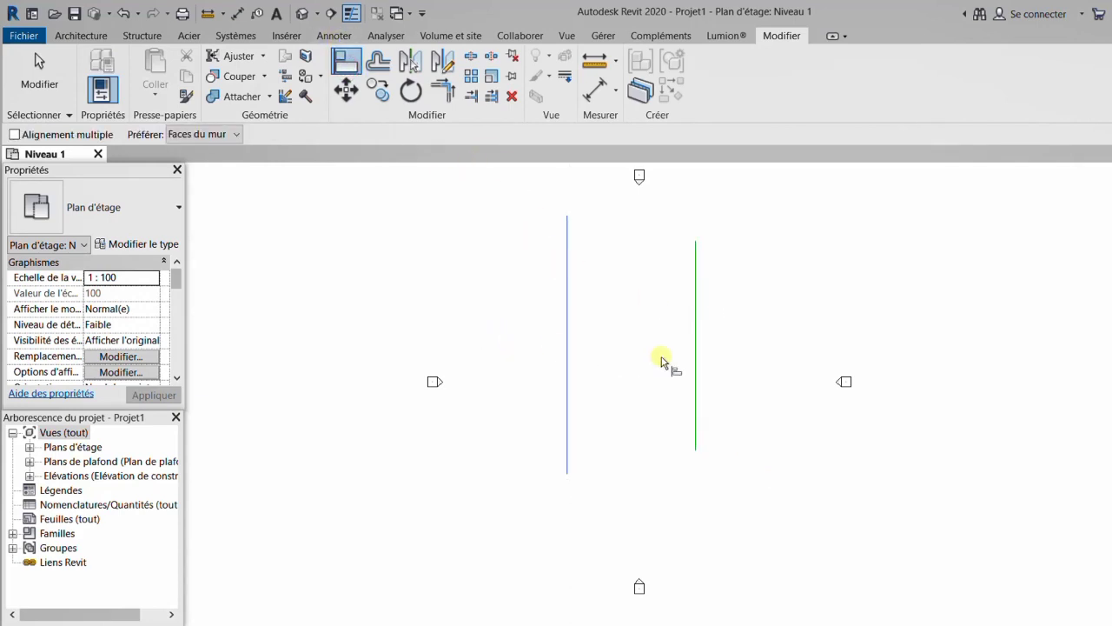
{"action": "key", "text": "Escape"}
{"action": "left_click", "coordinate": [574, 267]}
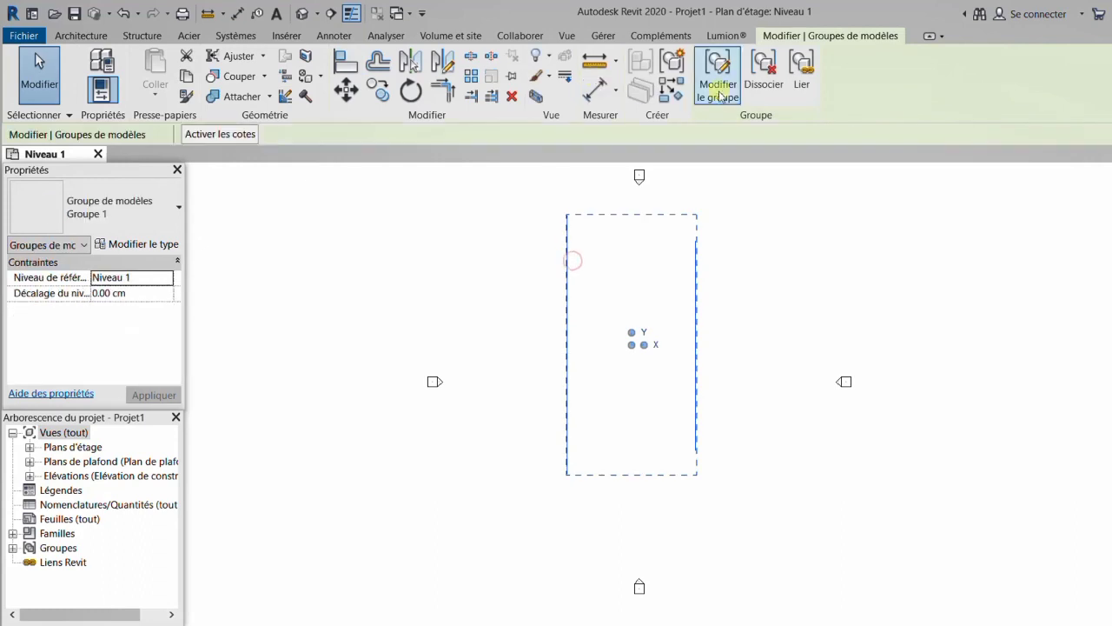
{"action": "left_click", "coordinate": [763, 68]}
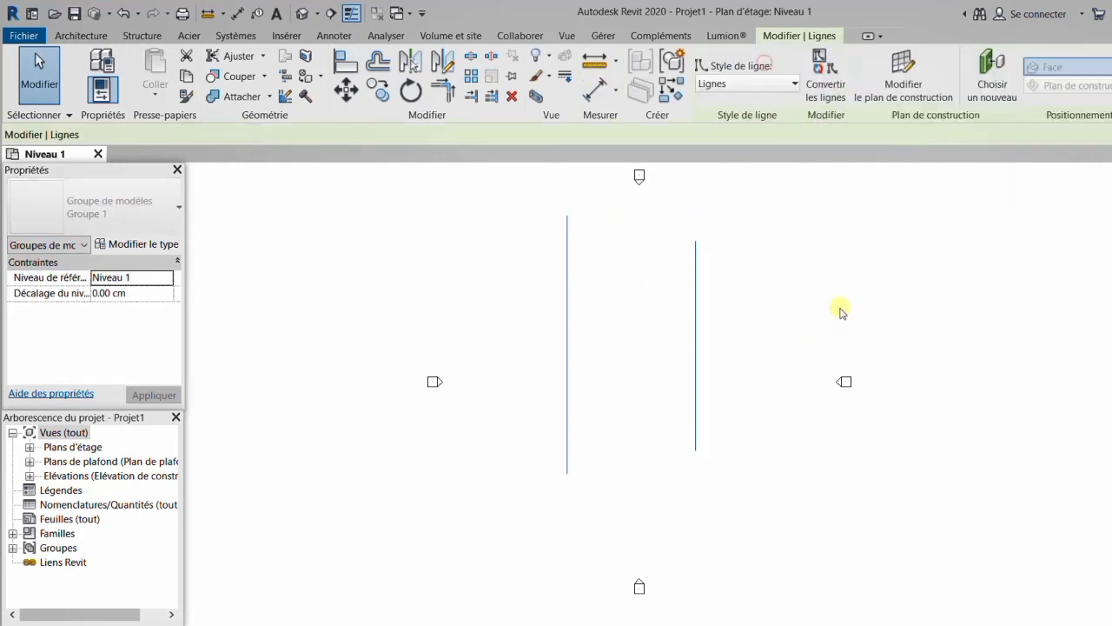
{"action": "left_click", "coordinate": [848, 213]}
- Align the right vertical line onto the left line using AL
{"action": "key", "text": "a"}
{"action": "key", "text": "l"}
{"action": "left_click", "coordinate": [572, 287]}
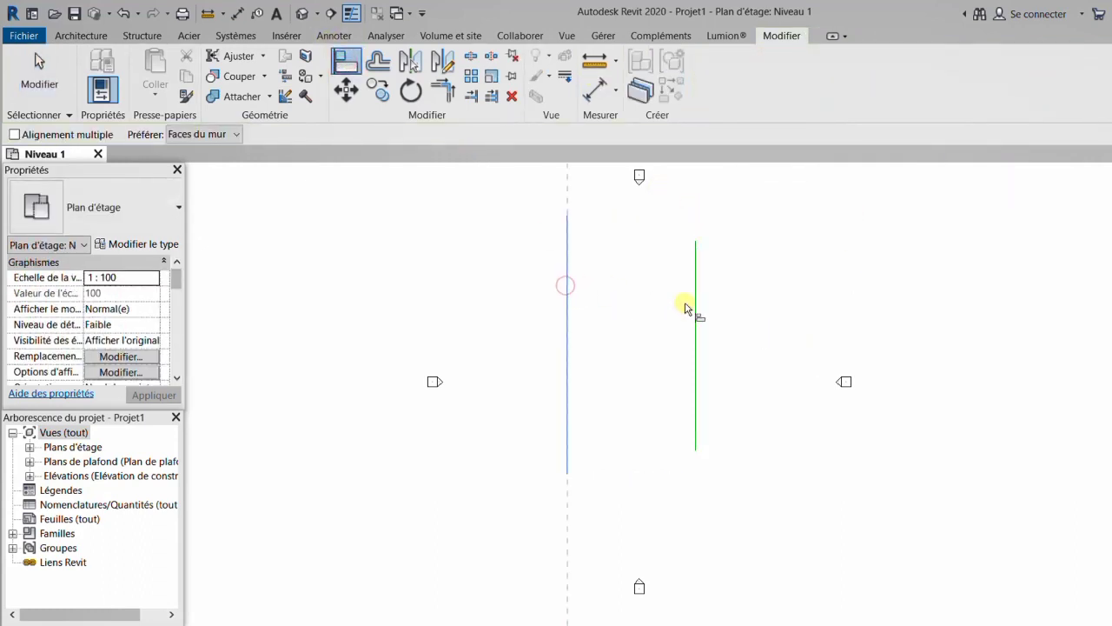
{"action": "left_click", "coordinate": [696, 307]}
{"action": "key", "text": "Escape"}
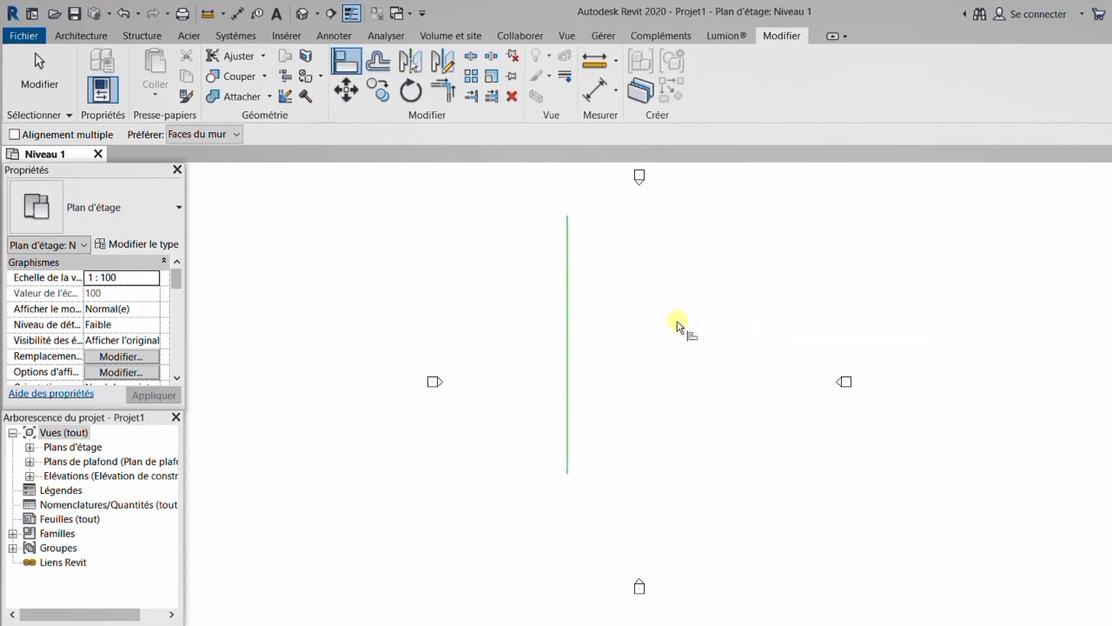
{"action": "key", "text": "Escape"}
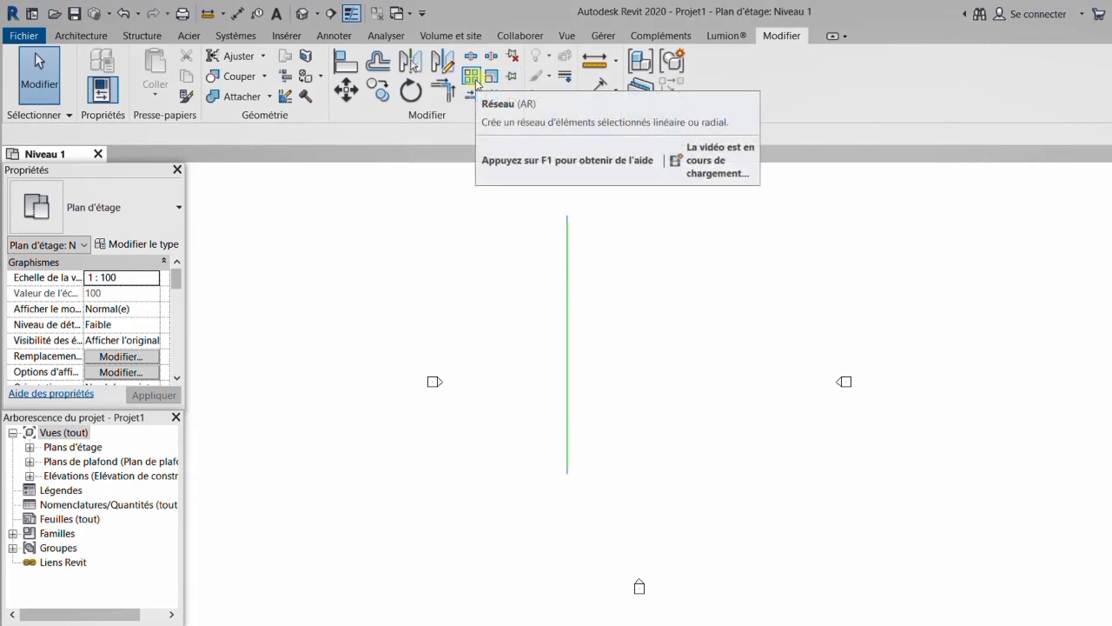
{"action": "mouse_move", "coordinate": [470, 77]}
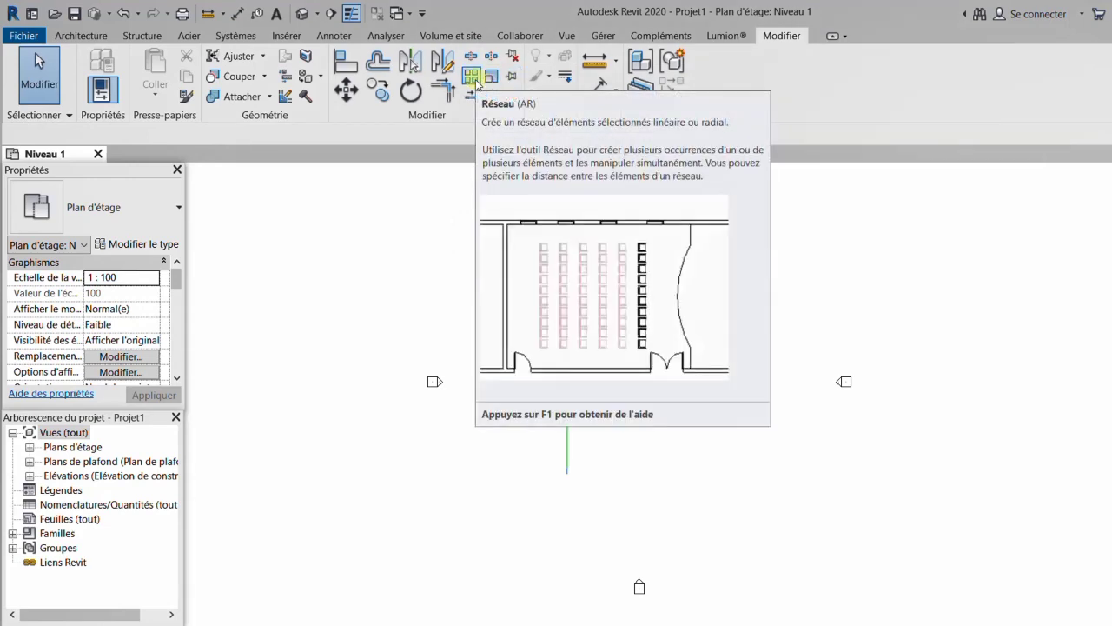
- Measure the distance from the line's top end, reading 2105.84 cm, then exit measuring
{"action": "left_click", "coordinate": [598, 65]}
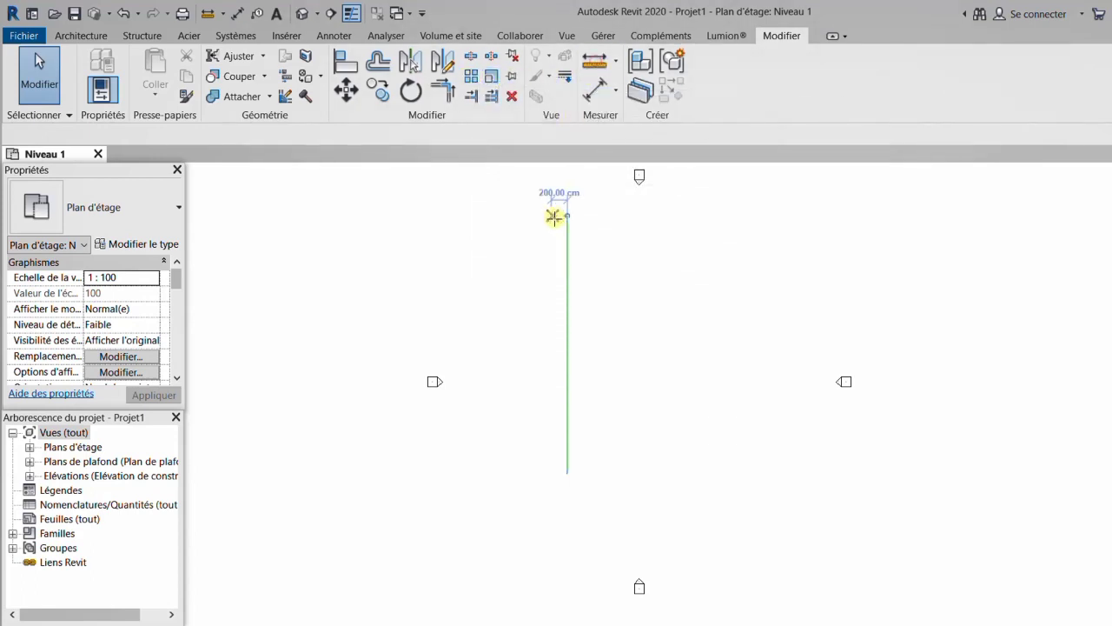
{"action": "left_click", "coordinate": [568, 213]}
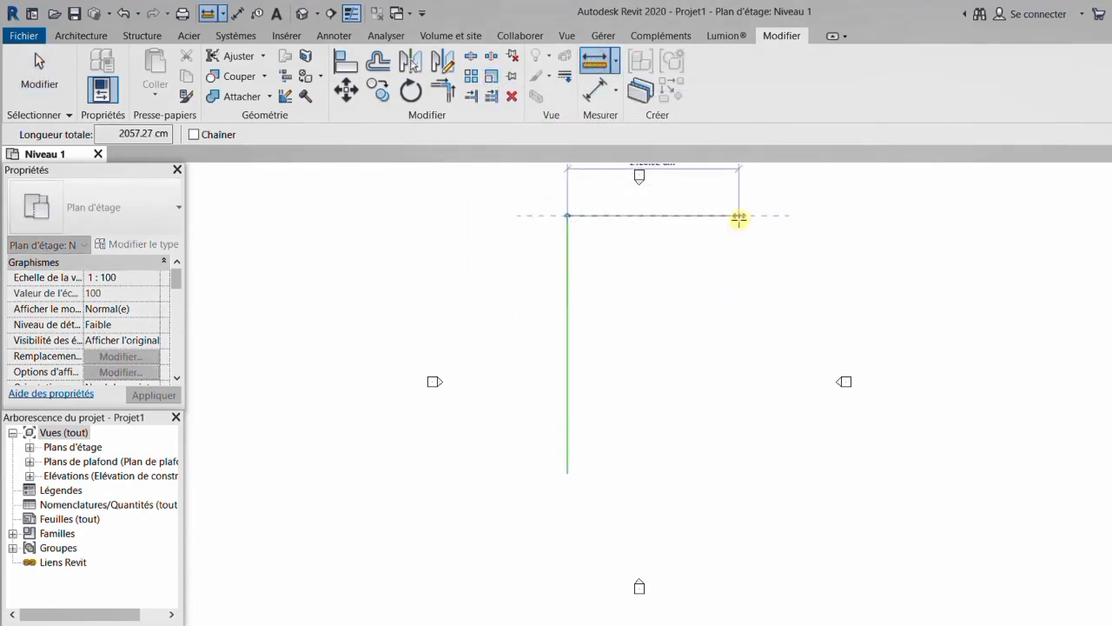
{"action": "scroll", "coordinate": [697, 286], "scroll_direction": "down", "scroll_amount": 2}
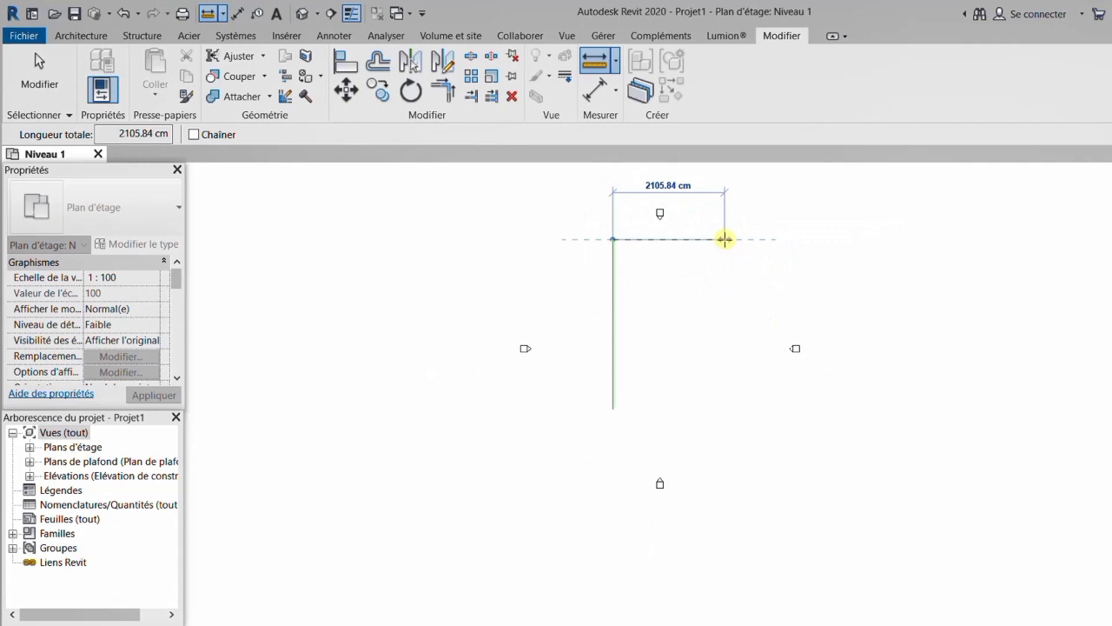
{"action": "left_click", "coordinate": [725, 239]}
{"action": "scroll", "coordinate": [748, 263], "scroll_direction": "up", "scroll_amount": 2}
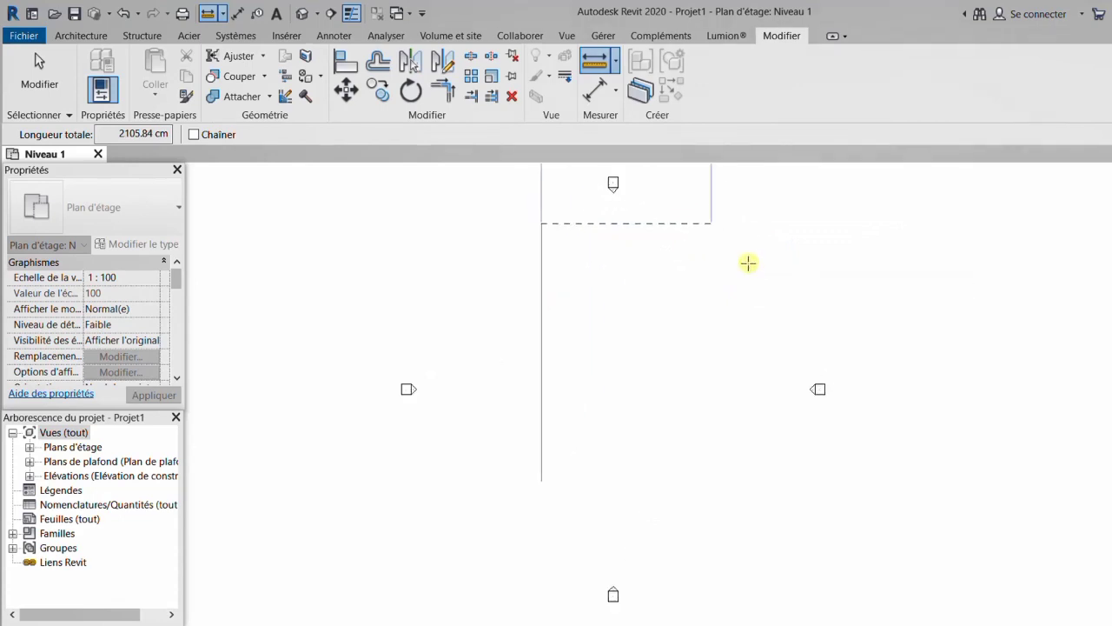
{"action": "scroll", "coordinate": [748, 263], "scroll_direction": "up", "scroll_amount": 1}
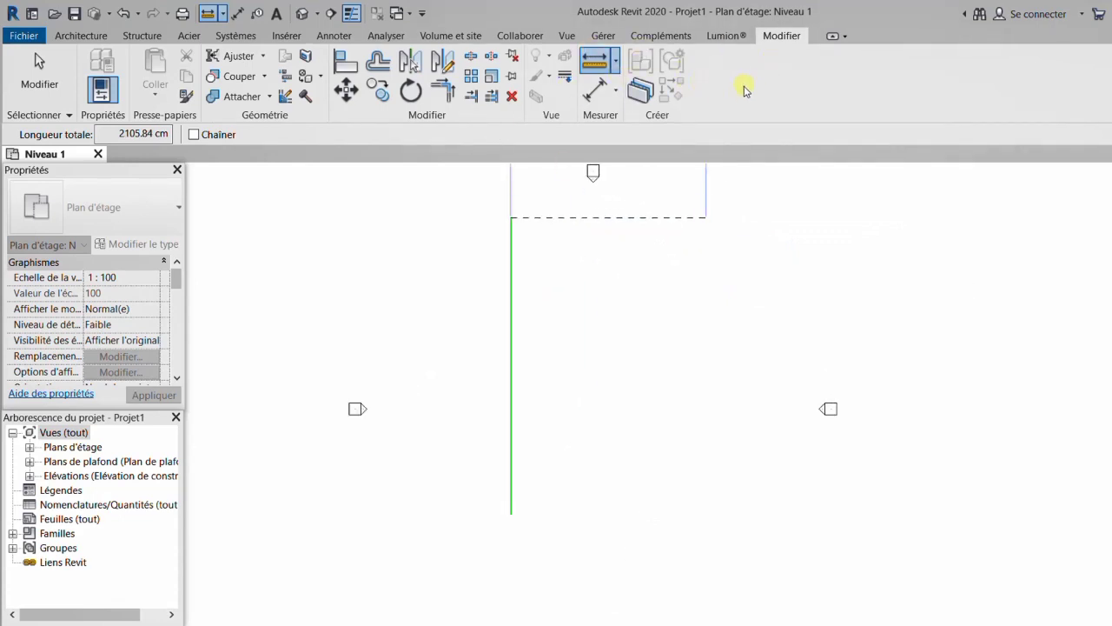
{"action": "scroll", "coordinate": [595, 176], "scroll_direction": "up", "scroll_amount": 1}
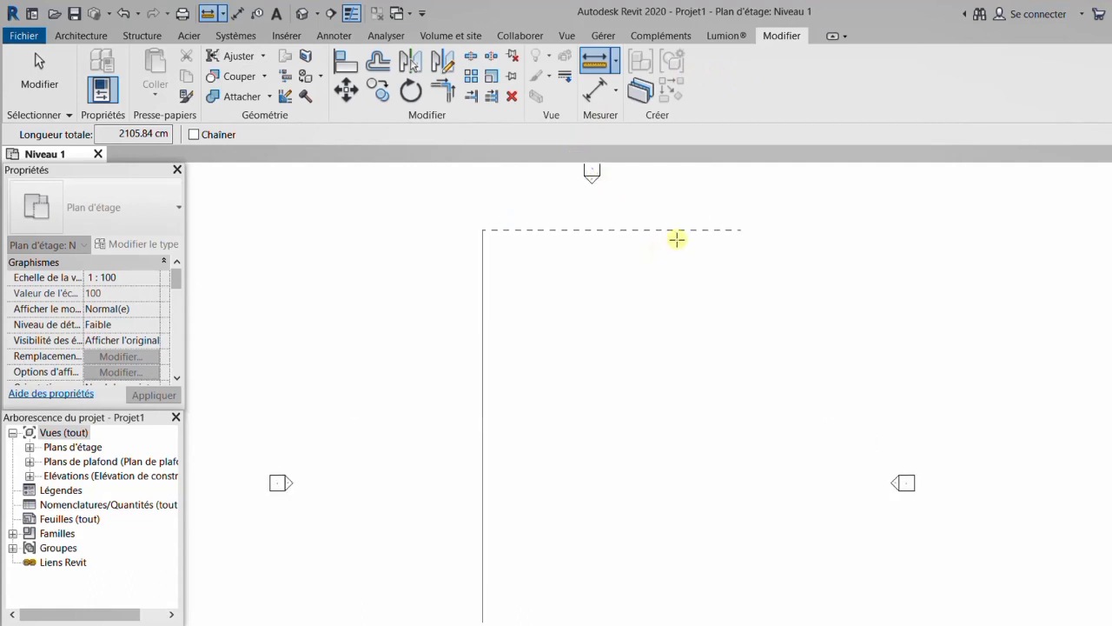
{"action": "key", "text": "Escape"}
{"action": "key", "text": "Escape"}
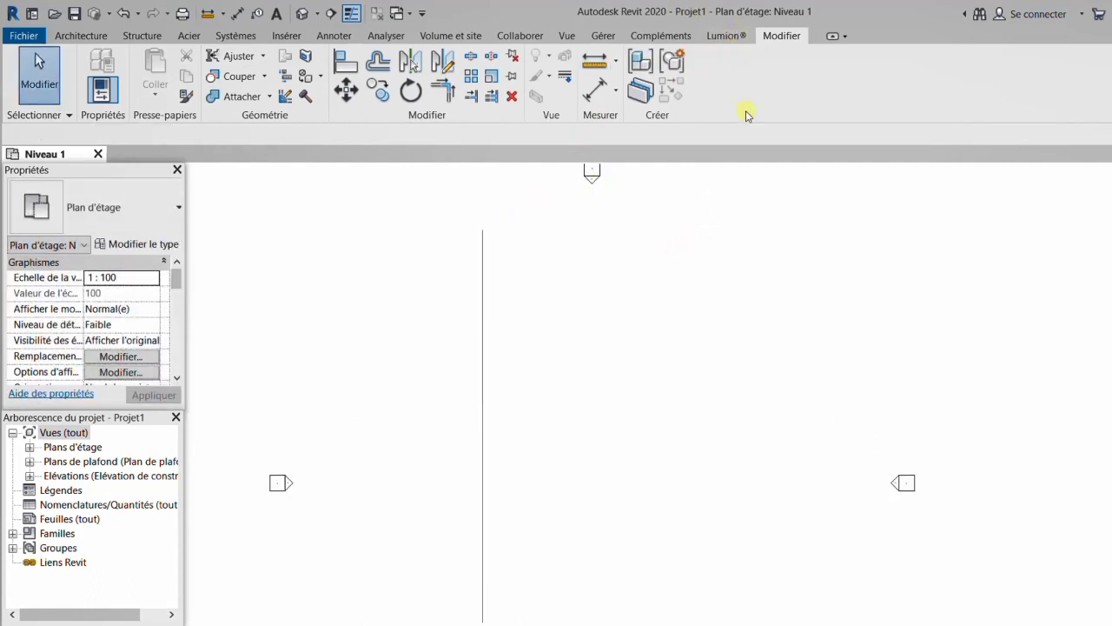
{"action": "scroll", "coordinate": [735, 193], "scroll_direction": "down", "scroll_amount": 1}
{"action": "scroll", "coordinate": [732, 191], "scroll_direction": "down", "scroll_amount": 1}
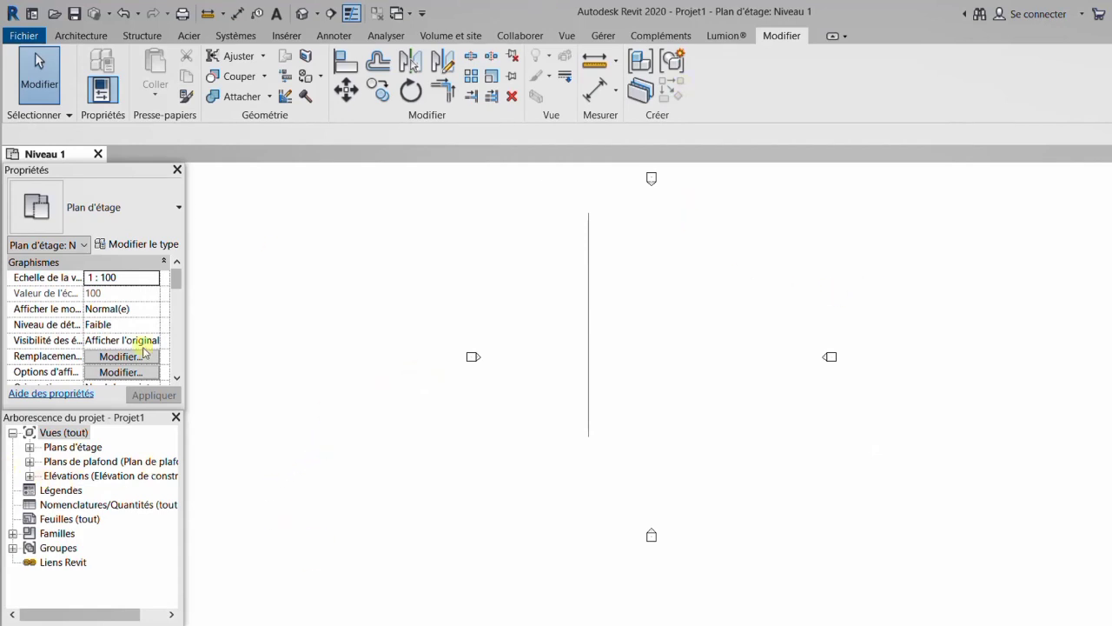
{"action": "scroll", "coordinate": [139, 357], "scroll_direction": "down", "scroll_amount": 1}
{"action": "scroll", "coordinate": [113, 360], "scroll_direction": "down", "scroll_amount": 2}
{"action": "scroll", "coordinate": [119, 341], "scroll_direction": "up", "scroll_amount": 1}
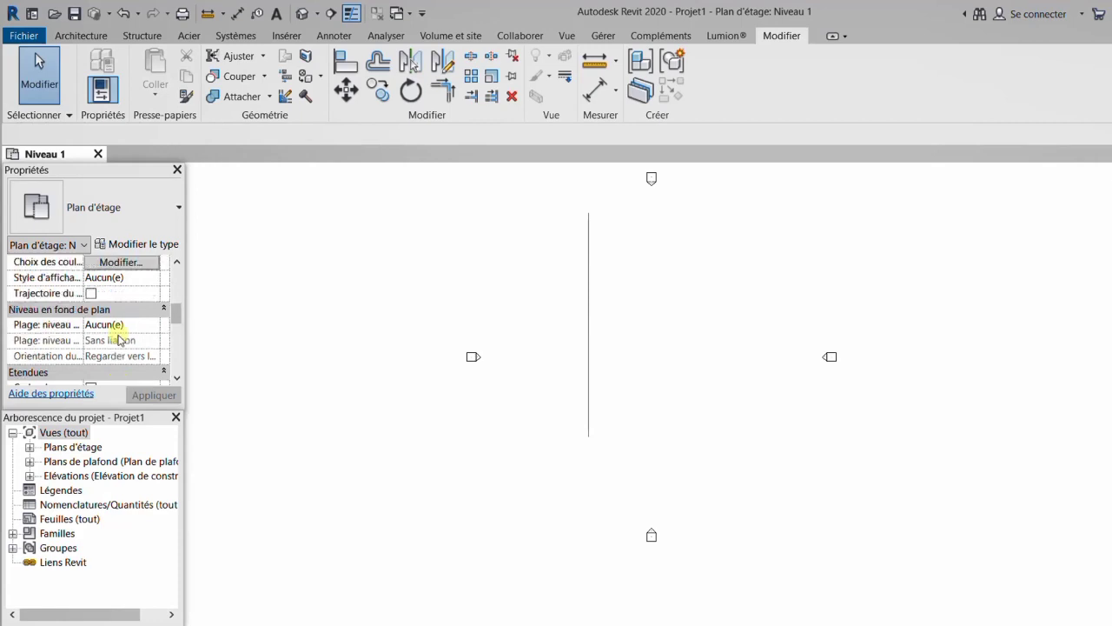
{"action": "scroll", "coordinate": [119, 339], "scroll_direction": "up", "scroll_amount": 1}
{"action": "scroll", "coordinate": [119, 339], "scroll_direction": "down", "scroll_amount": 2}
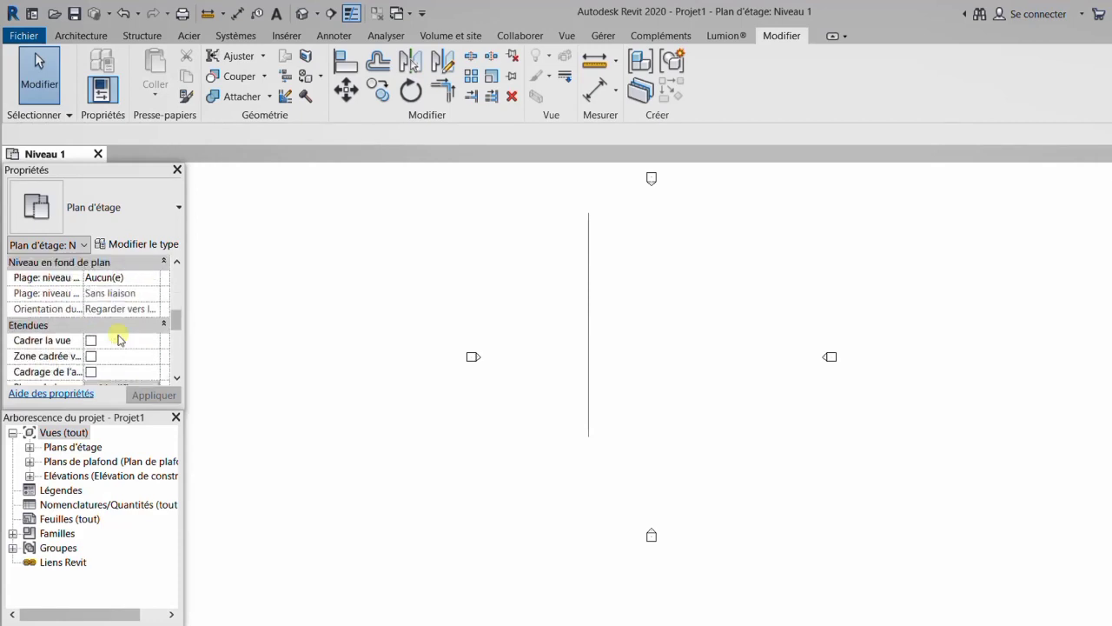
{"action": "scroll", "coordinate": [119, 313], "scroll_direction": "up", "scroll_amount": 2}
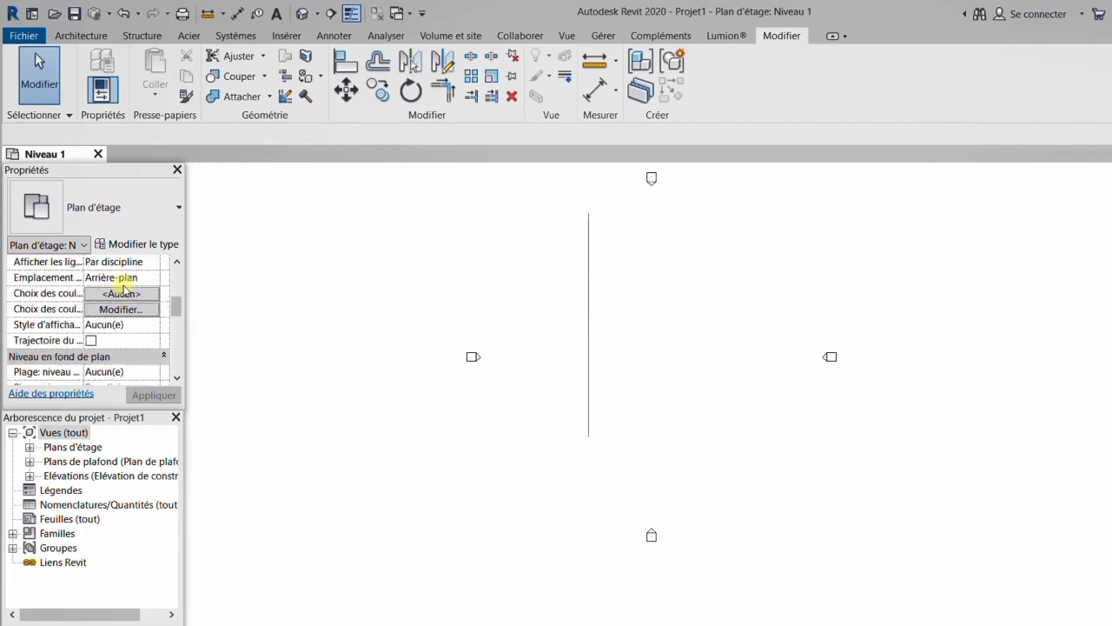
{"action": "scroll", "coordinate": [119, 287], "scroll_direction": "up", "scroll_amount": 2}
{"action": "scroll", "coordinate": [105, 278], "scroll_direction": "up", "scroll_amount": 2}
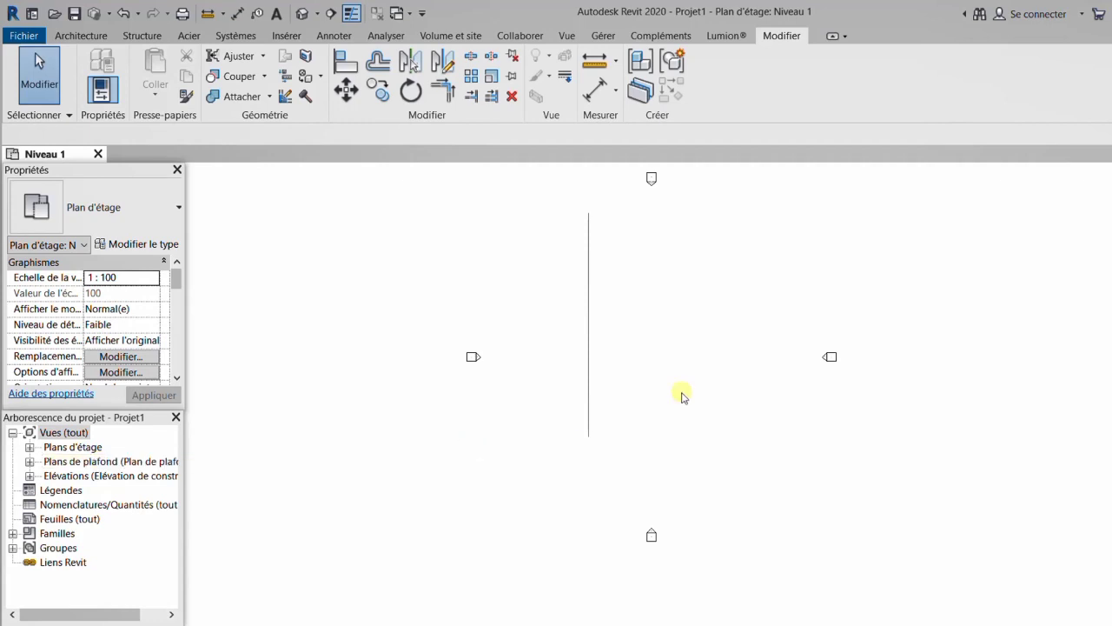
{"action": "scroll", "coordinate": [616, 449], "scroll_direction": "down", "scroll_amount": 1}
{"action": "scroll", "coordinate": [697, 395], "scroll_direction": "up", "scroll_amount": 1}
{"action": "scroll", "coordinate": [697, 395], "scroll_direction": "up", "scroll_amount": 2}
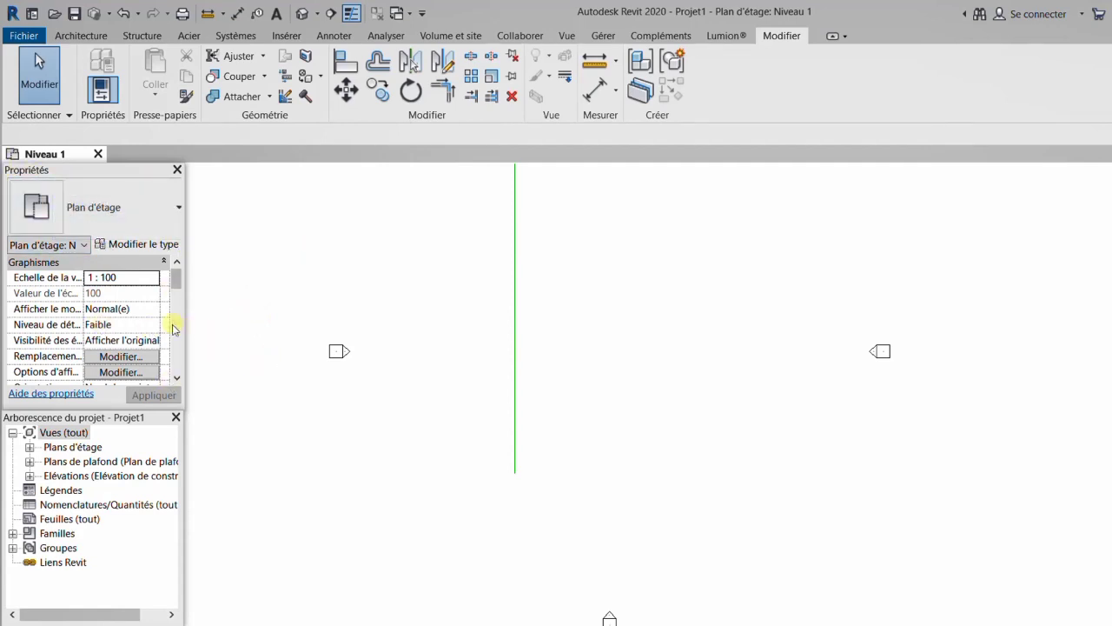
{"action": "scroll", "coordinate": [118, 299], "scroll_direction": "down", "scroll_amount": 2}
{"action": "scroll", "coordinate": [152, 331], "scroll_direction": "down", "scroll_amount": 2}
{"action": "scroll", "coordinate": [159, 334], "scroll_direction": "down", "scroll_amount": 3}
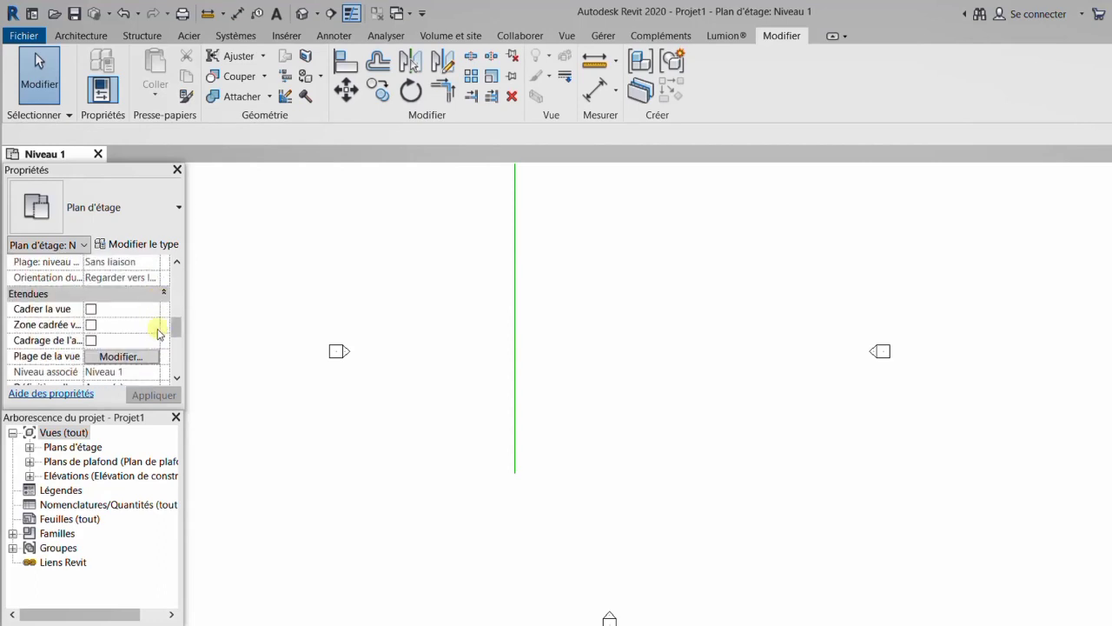
{"action": "scroll", "coordinate": [114, 323], "scroll_direction": "up", "scroll_amount": 2}
{"action": "scroll", "coordinate": [115, 327], "scroll_direction": "up", "scroll_amount": 2}
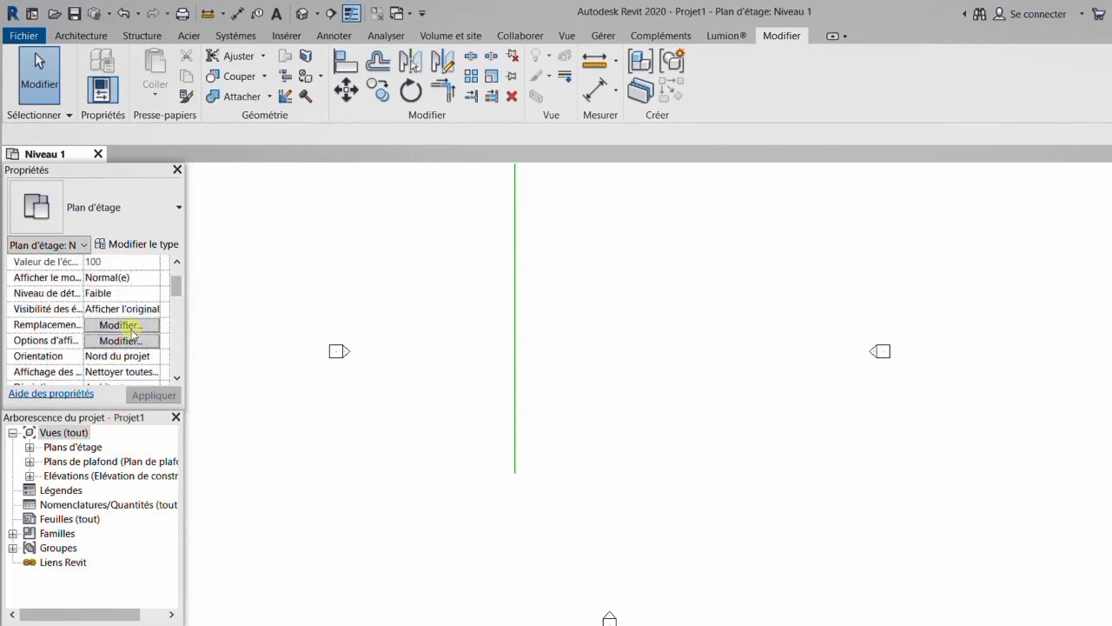
{"action": "scroll", "coordinate": [126, 330], "scroll_direction": "up", "scroll_amount": 2}
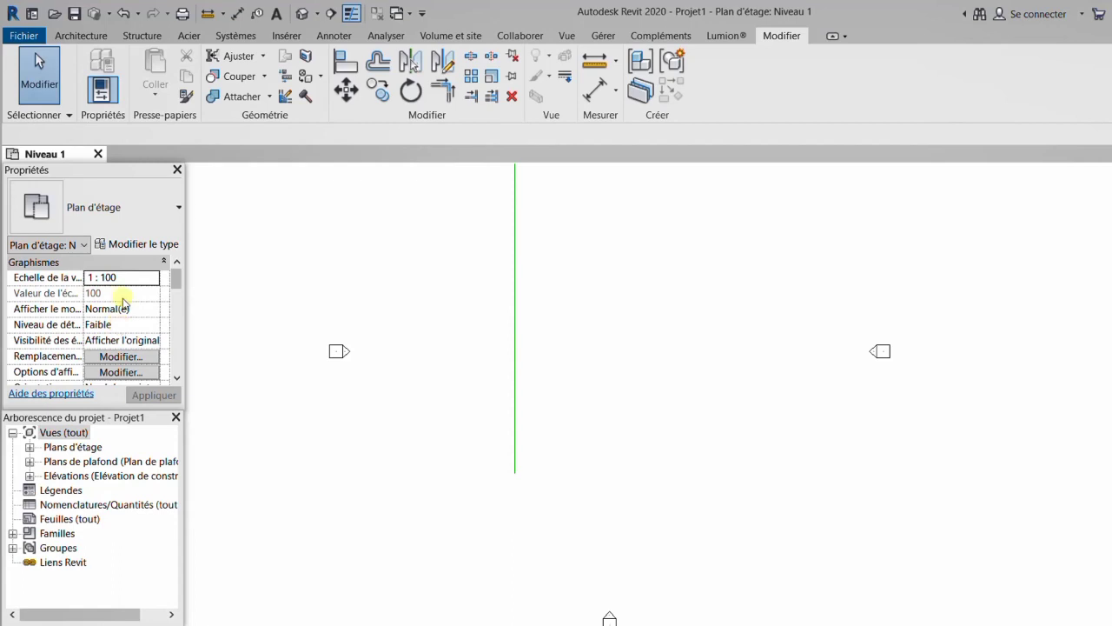
{"action": "scroll", "coordinate": [118, 326], "scroll_direction": "down", "scroll_amount": 5}
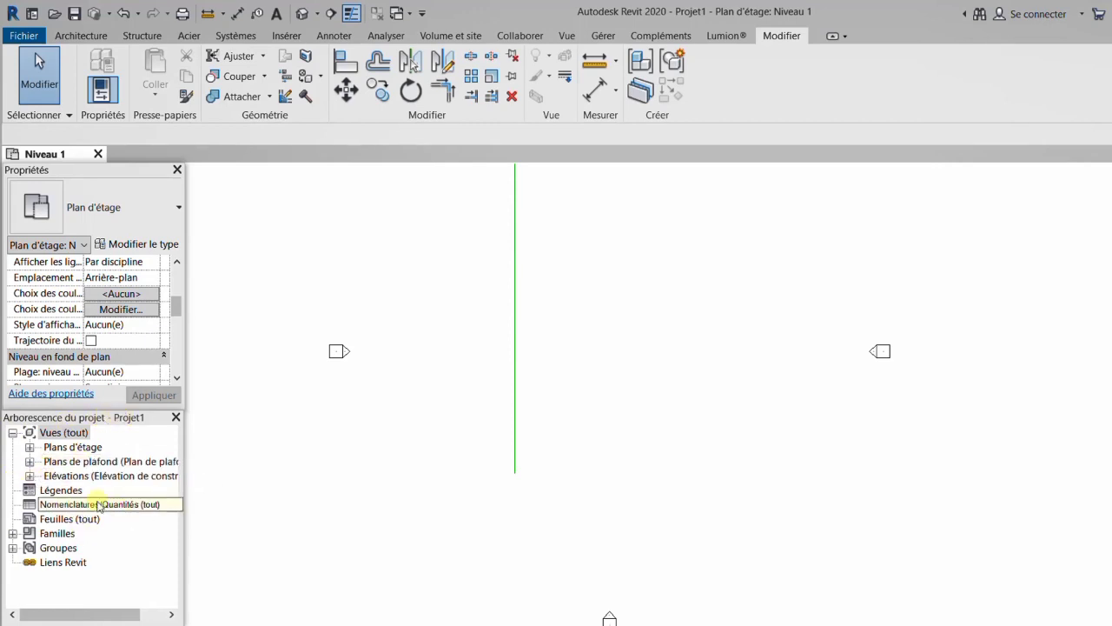
- In the Project Browser, expand Plans d'étage, select Niveau 1, and expand Elévations
{"action": "left_click", "coordinate": [30, 446]}
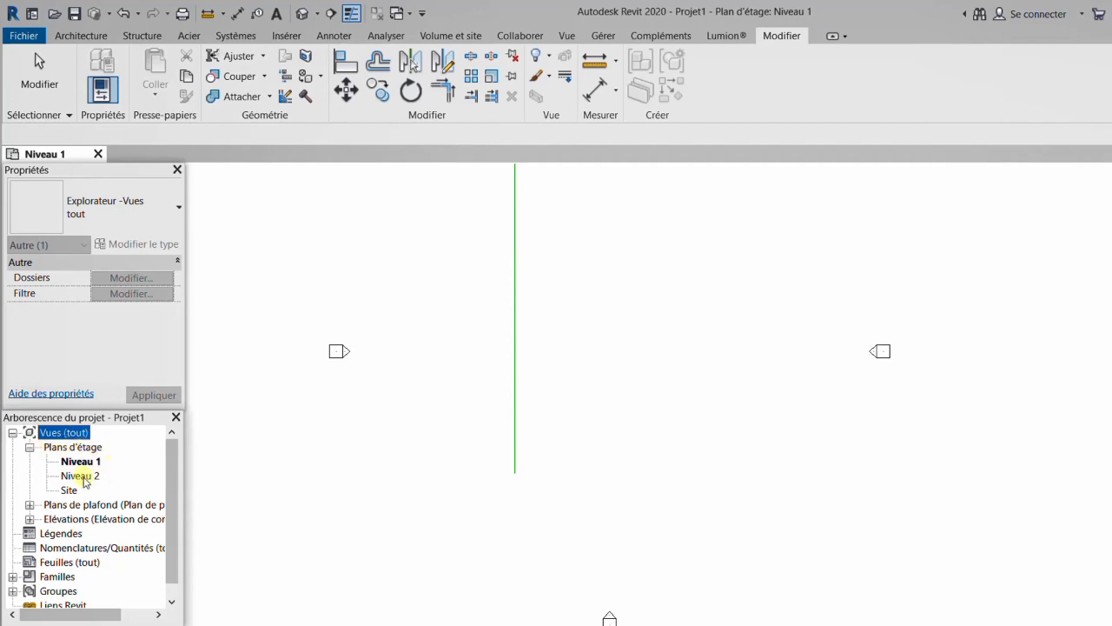
{"action": "left_click", "coordinate": [83, 463]}
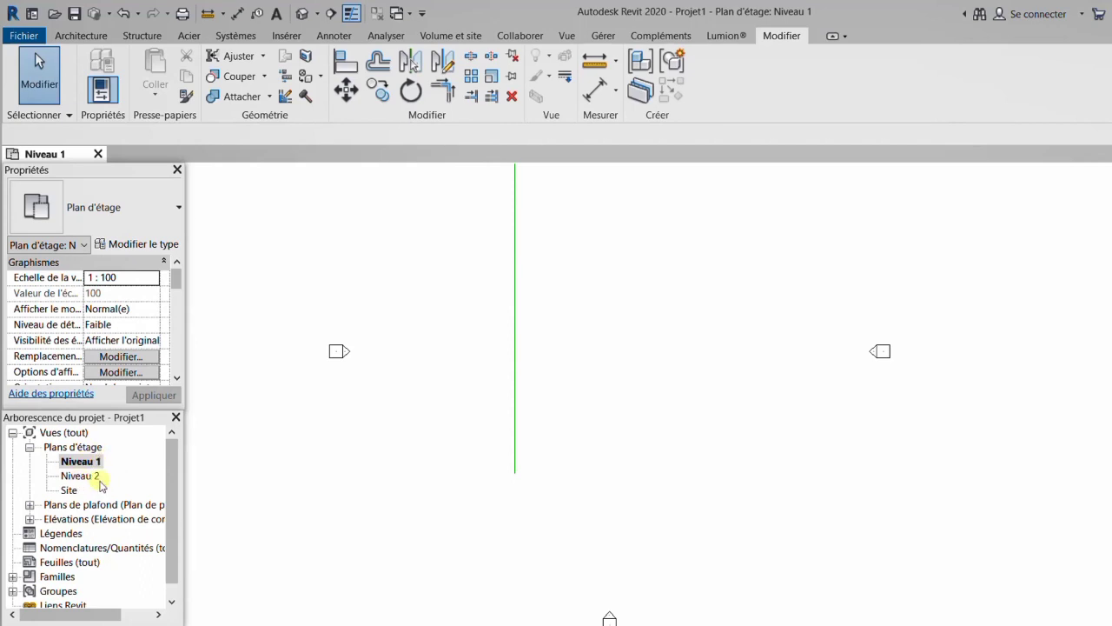
{"action": "scroll", "coordinate": [99, 484], "scroll_direction": "down", "scroll_amount": 1}
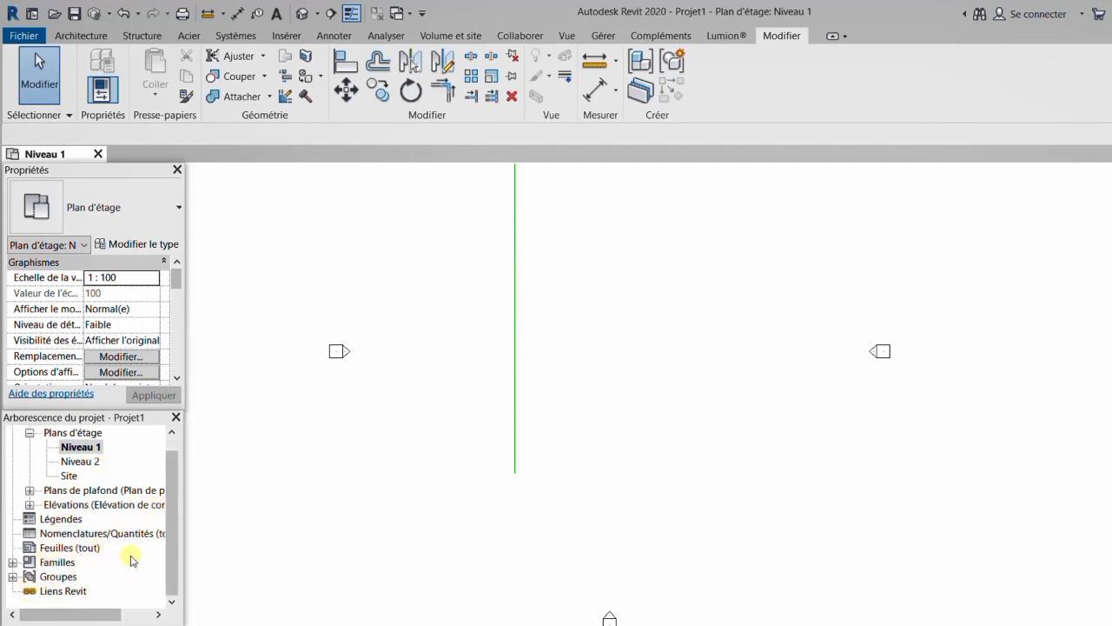
{"action": "left_click", "coordinate": [29, 505]}
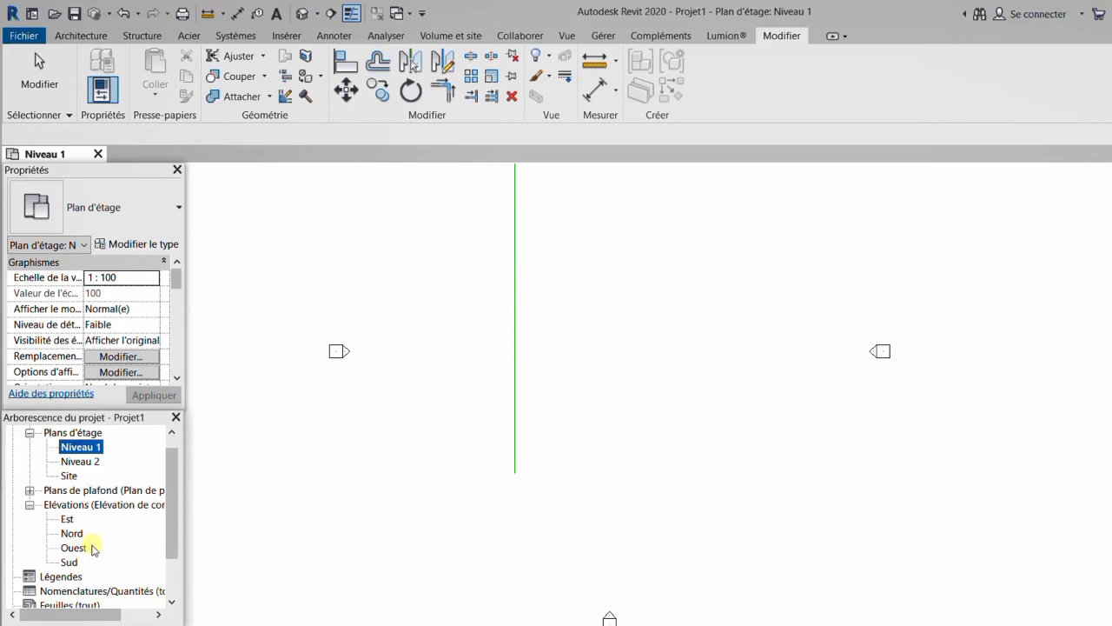
- Open the Est elevation and zoom to fit the level lines
{"action": "double_click", "coordinate": [68, 520]}
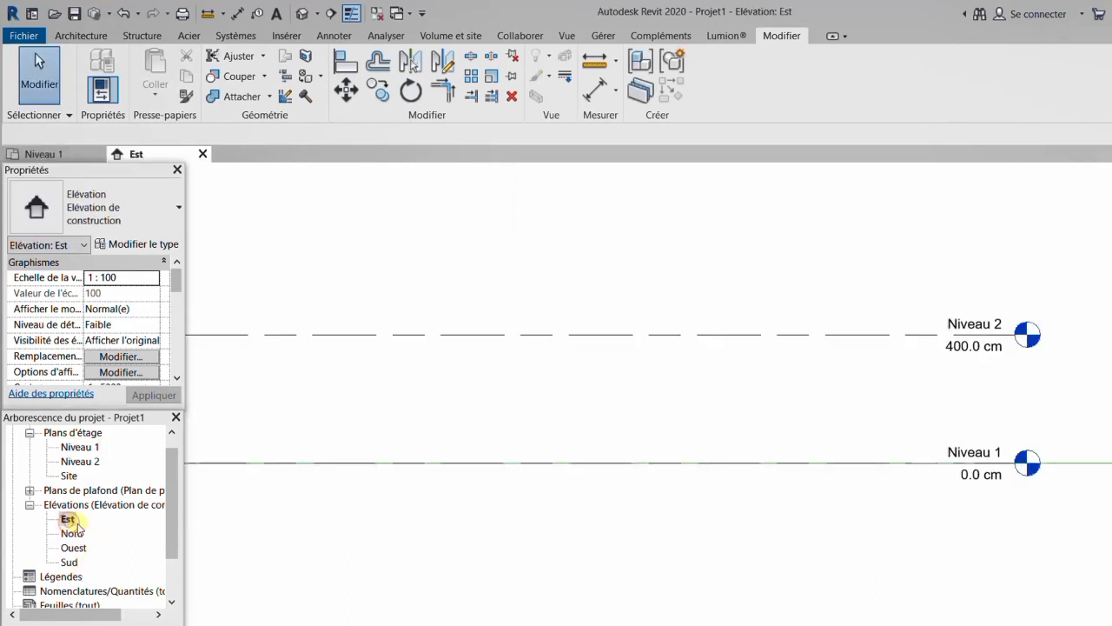
{"action": "key", "text": "z"}
{"action": "key", "text": "f"}
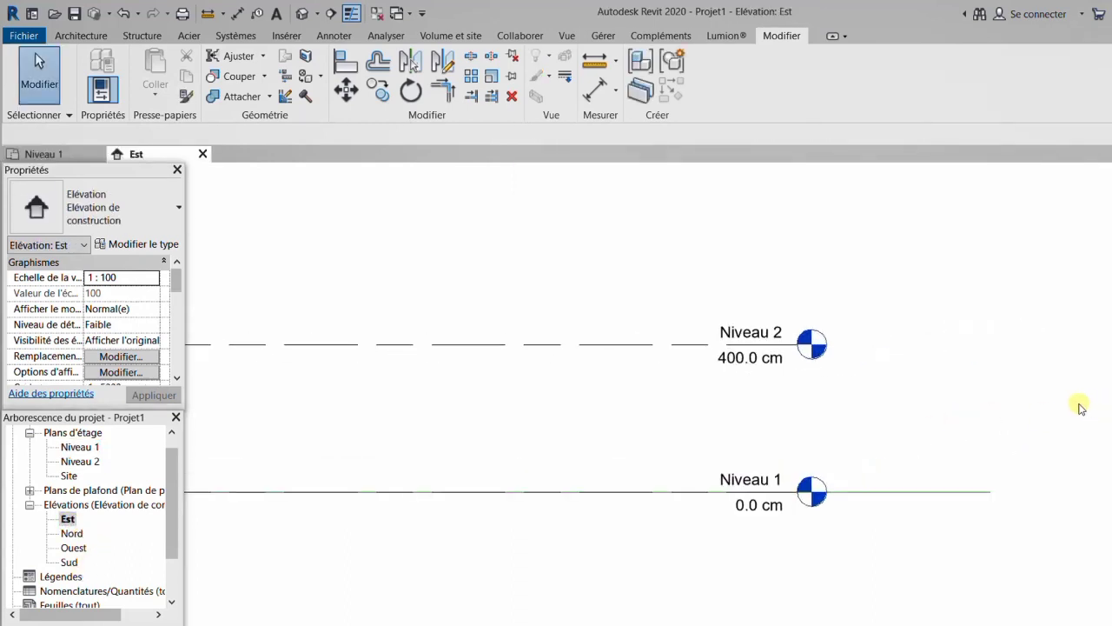
{"action": "scroll", "coordinate": [1074, 404], "scroll_direction": "down", "scroll_amount": 3}
{"action": "scroll", "coordinate": [950, 432], "scroll_direction": "up", "scroll_amount": 1}
{"action": "scroll", "coordinate": [794, 367], "scroll_direction": "up", "scroll_amount": 2}
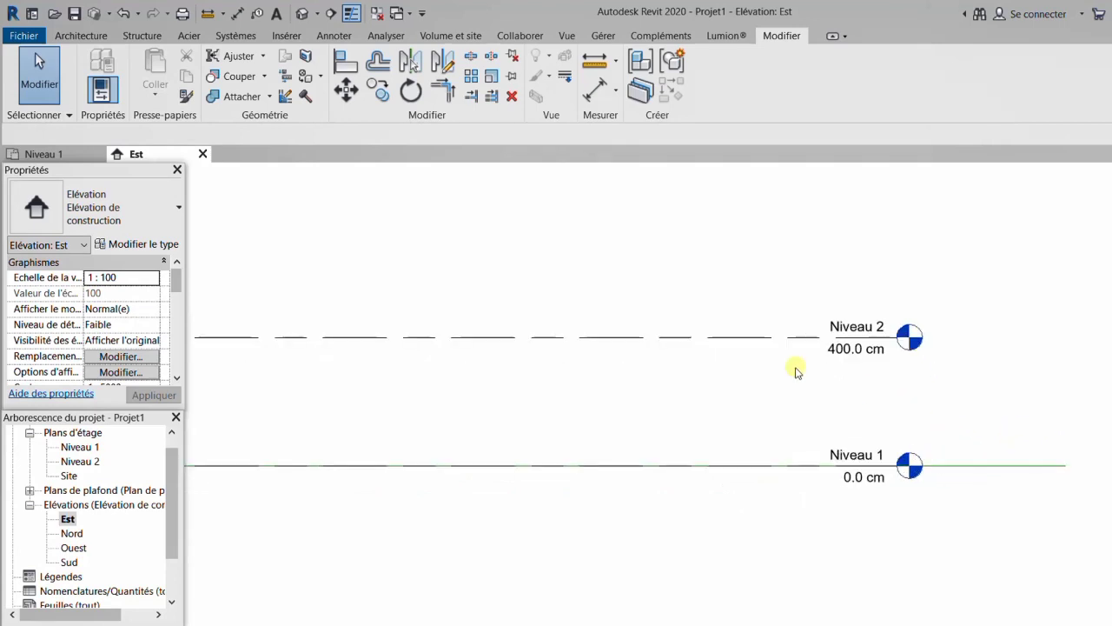
{"action": "scroll", "coordinate": [933, 378], "scroll_direction": "down", "scroll_amount": 2}
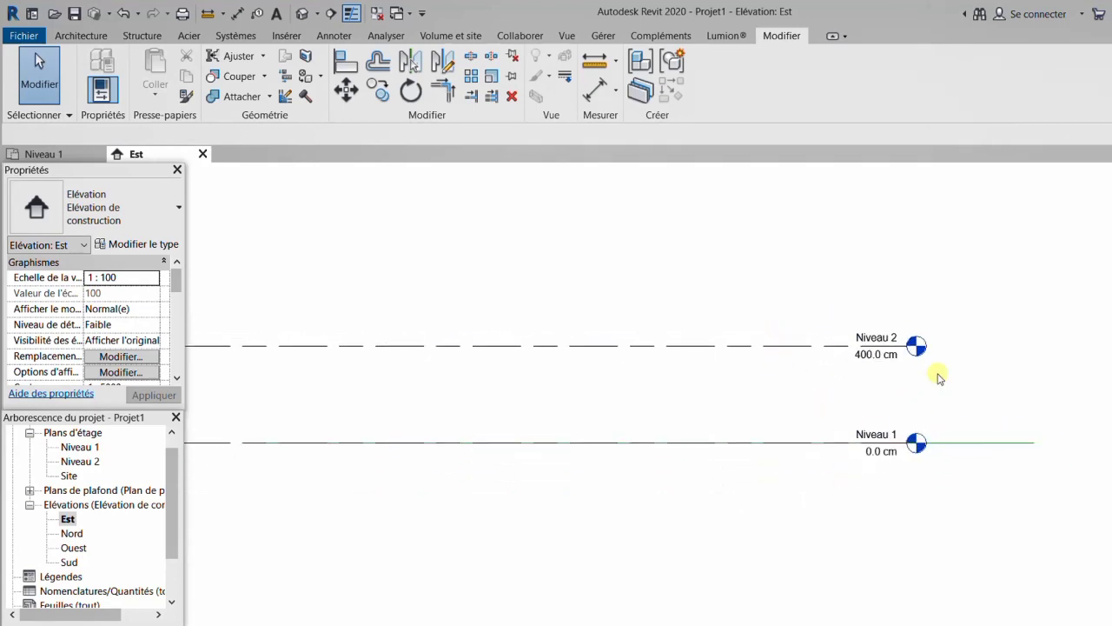
{"action": "scroll", "coordinate": [921, 426], "scroll_direction": "up", "scroll_amount": 2}
{"action": "scroll", "coordinate": [918, 426], "scroll_direction": "up", "scroll_amount": 1}
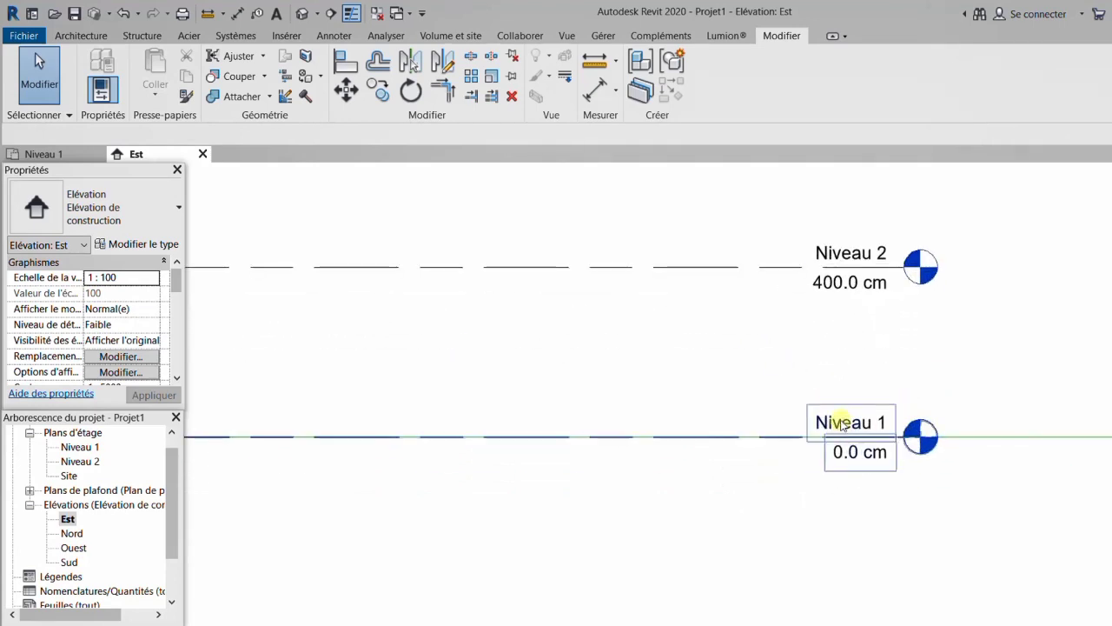
- Rename level Niveau 1 to rdc and accept renaming its matching views
{"action": "left_click", "coordinate": [844, 423]}
{"action": "left_click", "coordinate": [844, 424]}
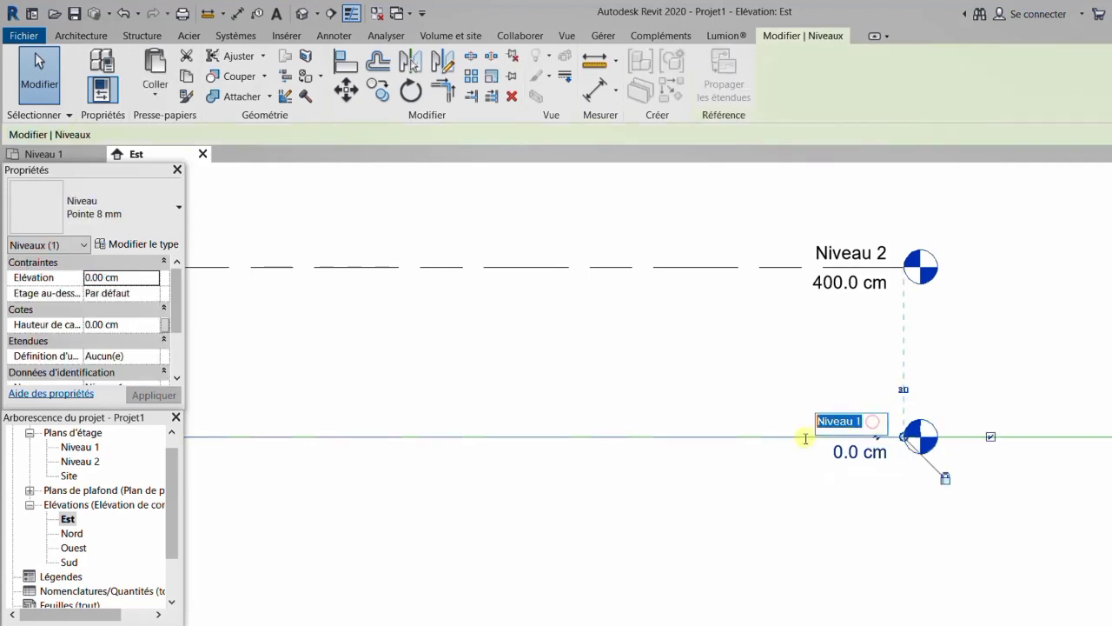
{"action": "type", "text": "rdc"}
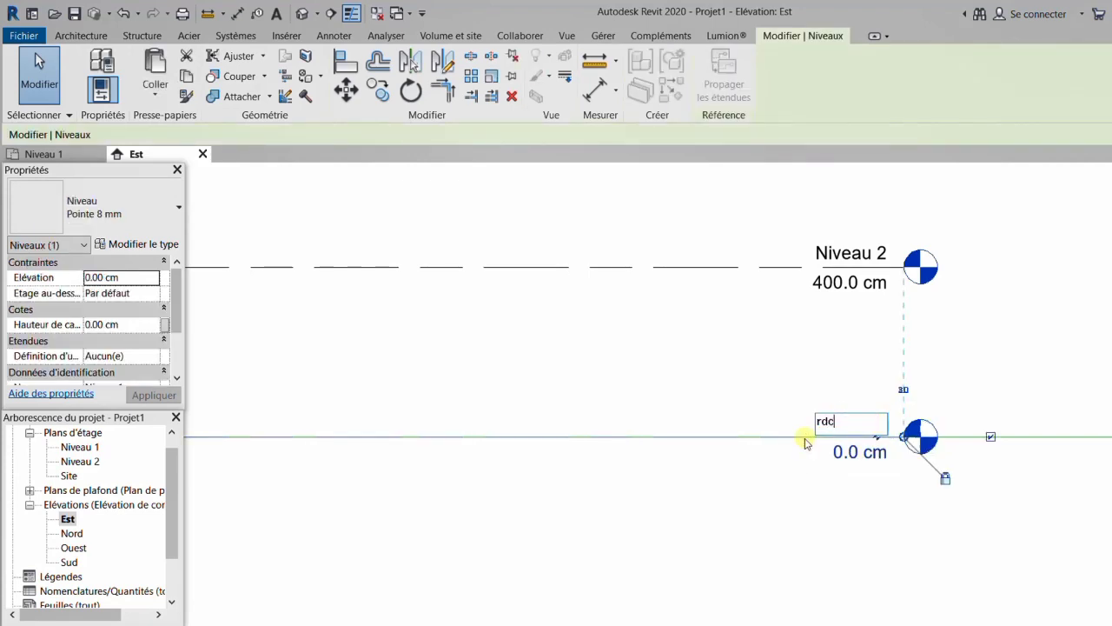
{"action": "key", "text": "Return"}
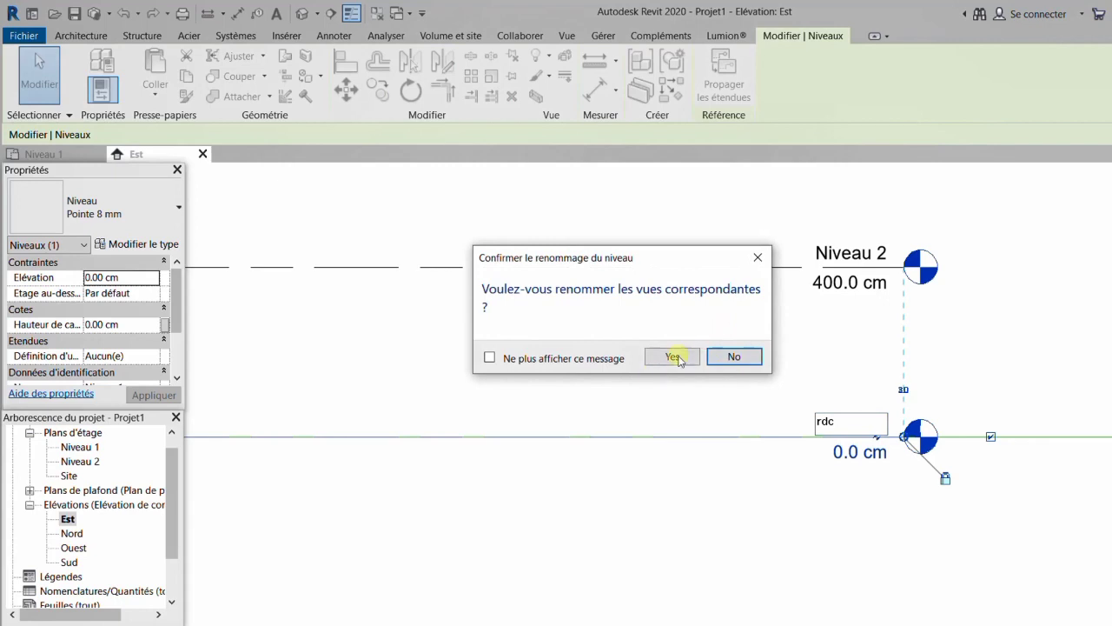
{"action": "left_click", "coordinate": [677, 358]}
{"action": "scroll", "coordinate": [994, 382], "scroll_direction": "down", "scroll_amount": 2}
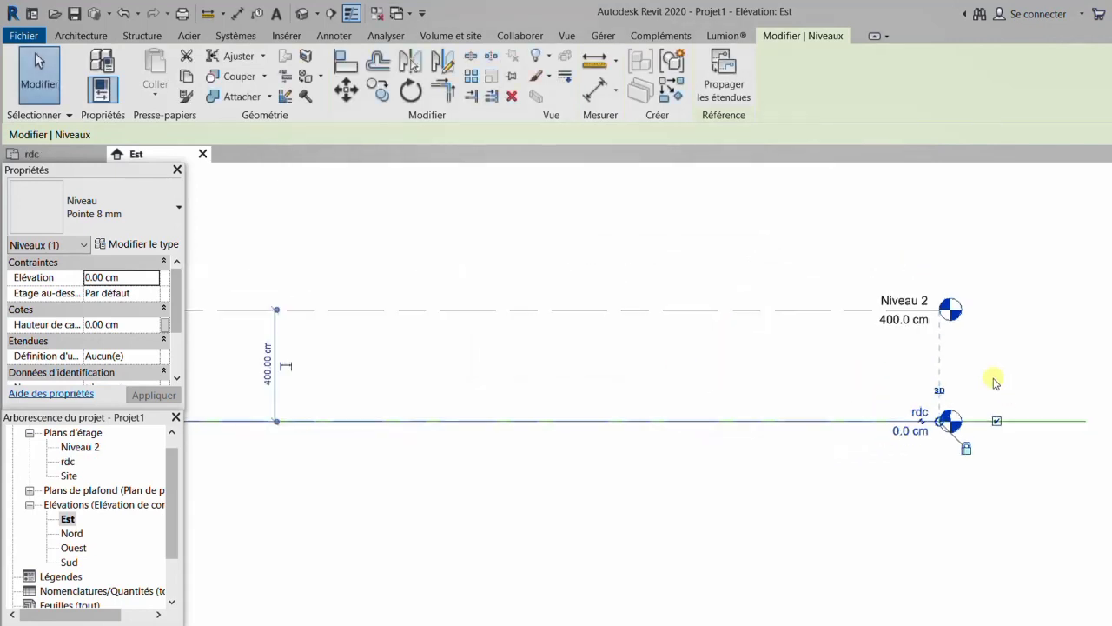
- Rename level Niveau 2 to etage and accept renaming its matching views
{"action": "left_click", "coordinate": [807, 310]}
{"action": "left_click", "coordinate": [901, 295]}
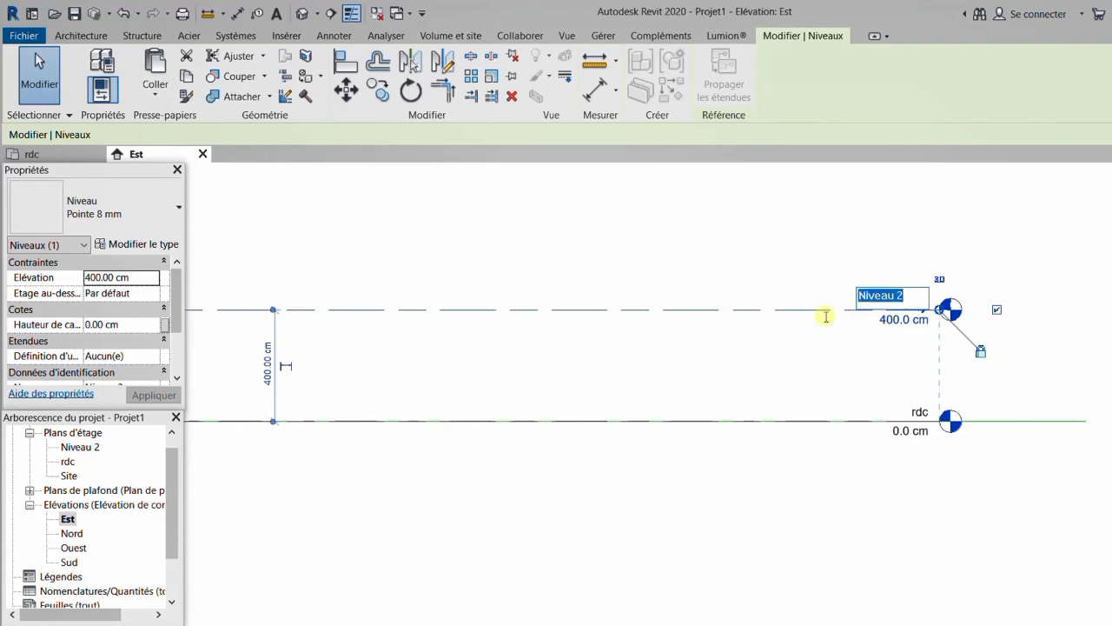
{"action": "type", "text": "etage"}
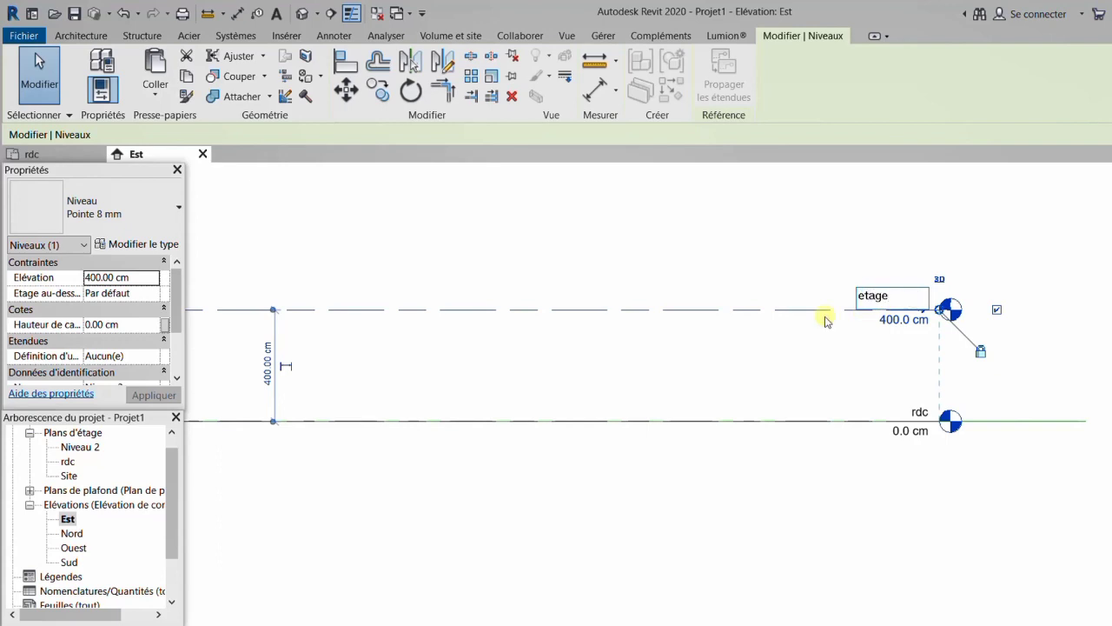
{"action": "left_click", "coordinate": [777, 226]}
{"action": "left_click", "coordinate": [674, 359]}
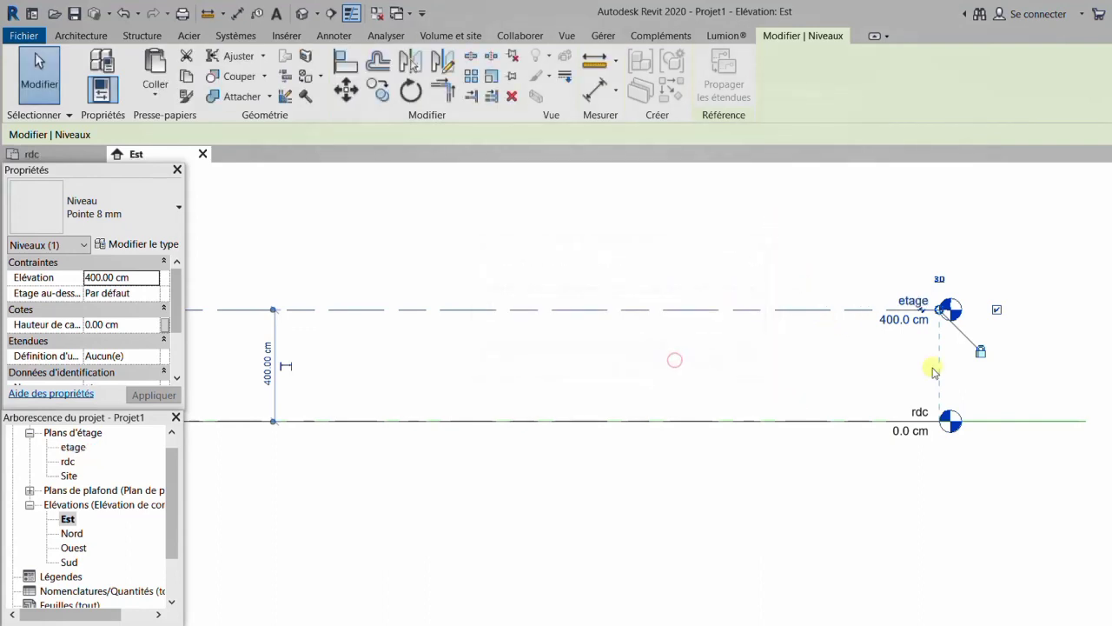
{"action": "scroll", "coordinate": [921, 348], "scroll_direction": "down", "scroll_amount": 1}
- Delete the 400 cm dimension between the levels
{"action": "left_click", "coordinate": [377, 367]}
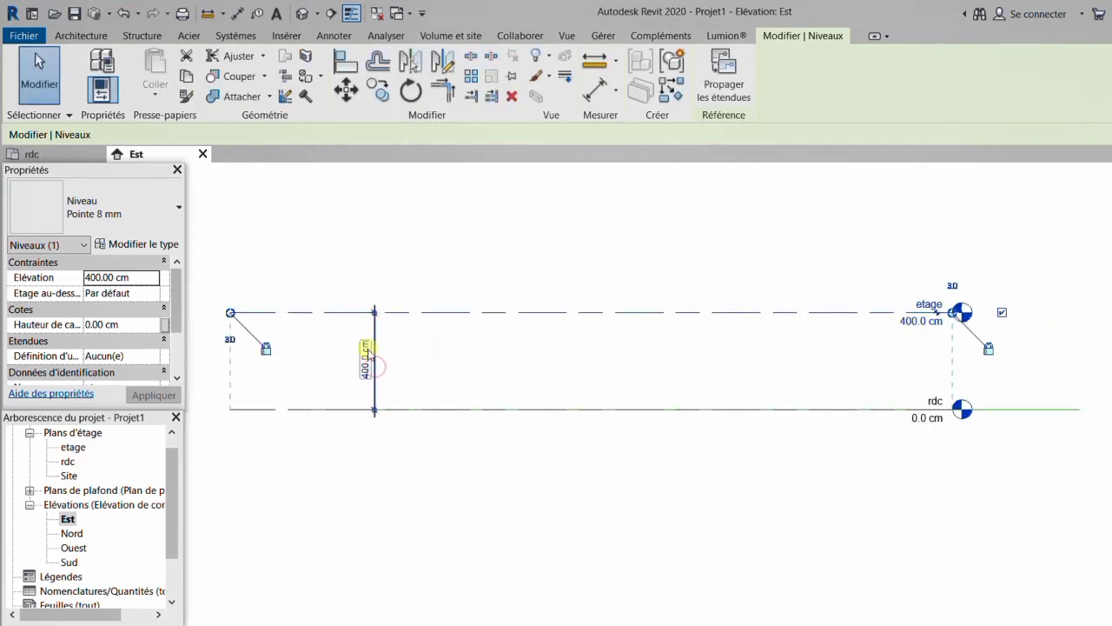
{"action": "left_click", "coordinate": [374, 347]}
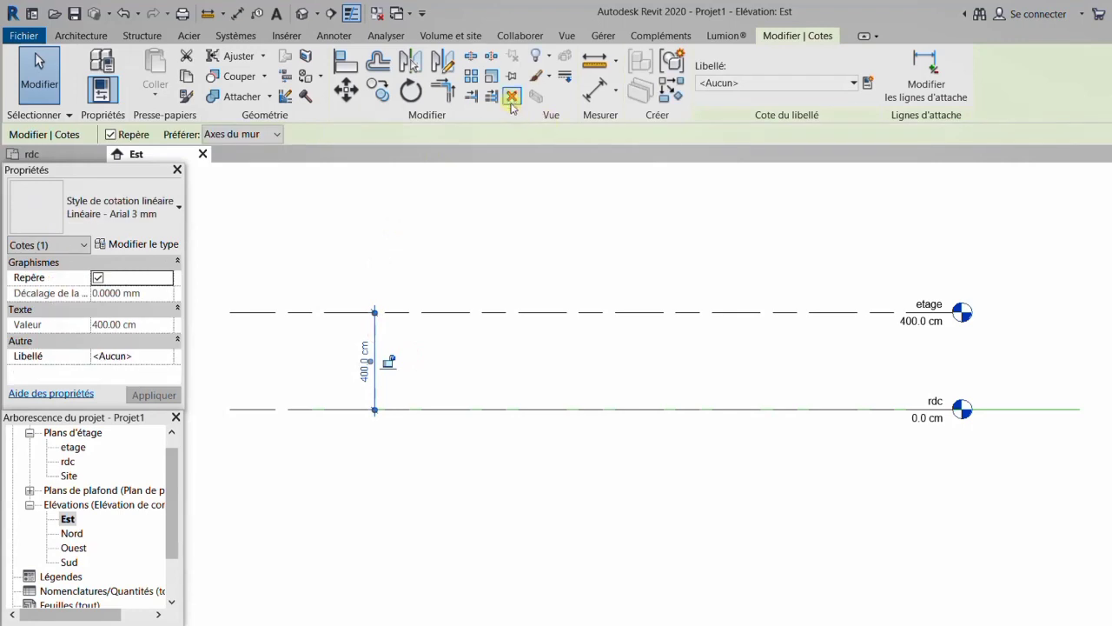
{"action": "left_click", "coordinate": [510, 97]}
- Lower the etage level to 320 cm by editing its temporary height dimension
{"action": "left_click", "coordinate": [459, 310]}
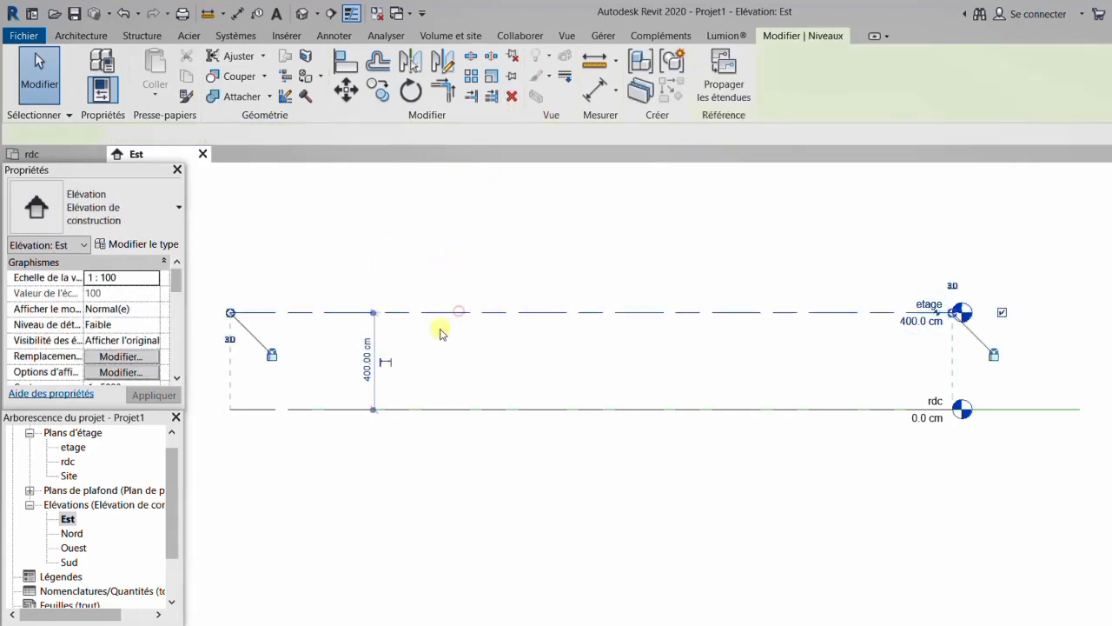
{"action": "left_click", "coordinate": [373, 369]}
{"action": "left_click_drag", "start_coordinate": [366, 365], "coordinate": [352, 369]}
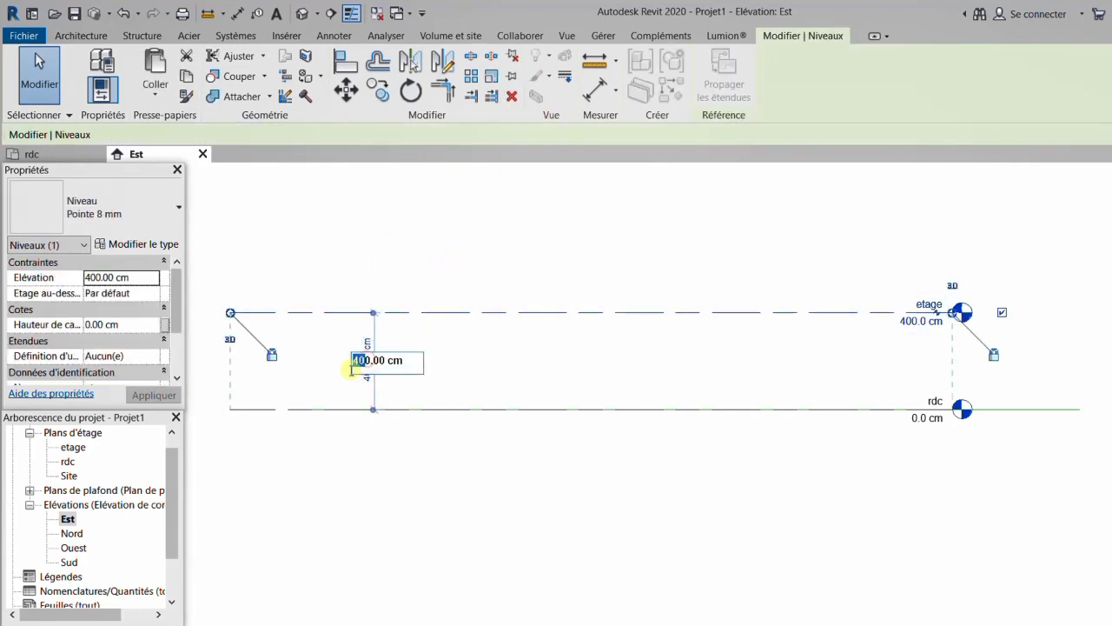
{"action": "type", "text": "32"}
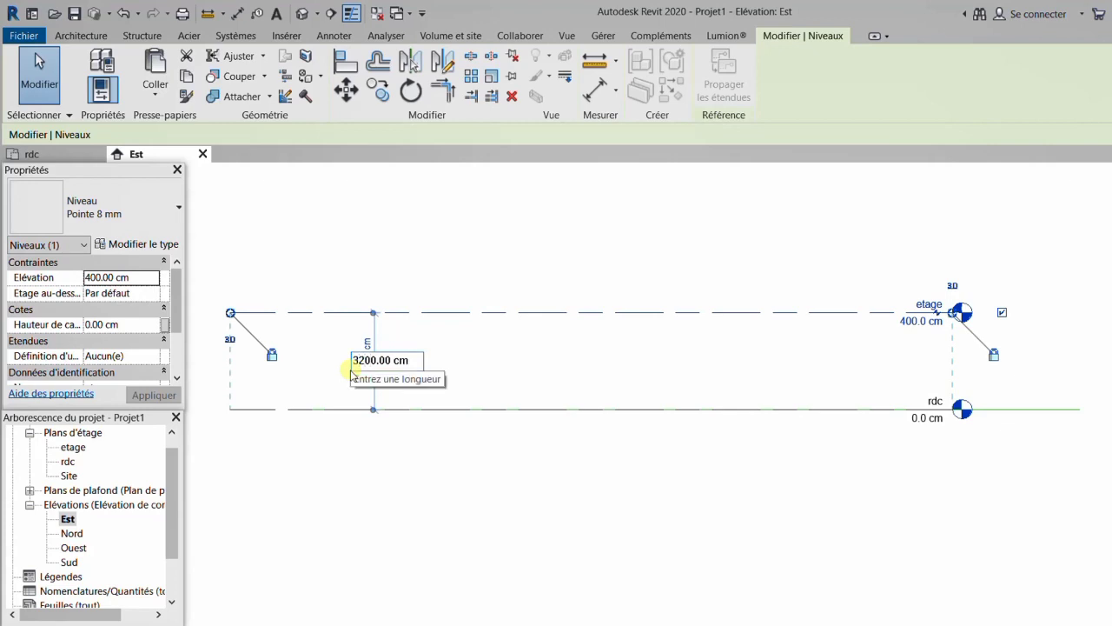
{"action": "key", "text": "BackSpace"}
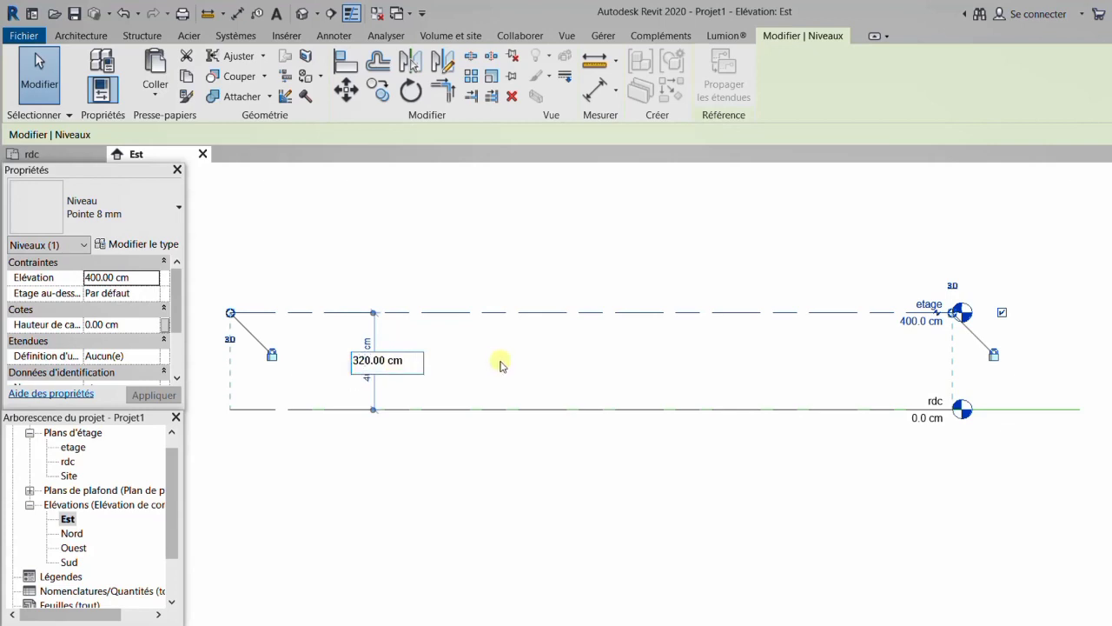
{"action": "left_click", "coordinate": [524, 354]}
{"action": "left_click", "coordinate": [657, 243]}
{"action": "scroll", "coordinate": [691, 439], "scroll_direction": "down", "scroll_amount": 2}
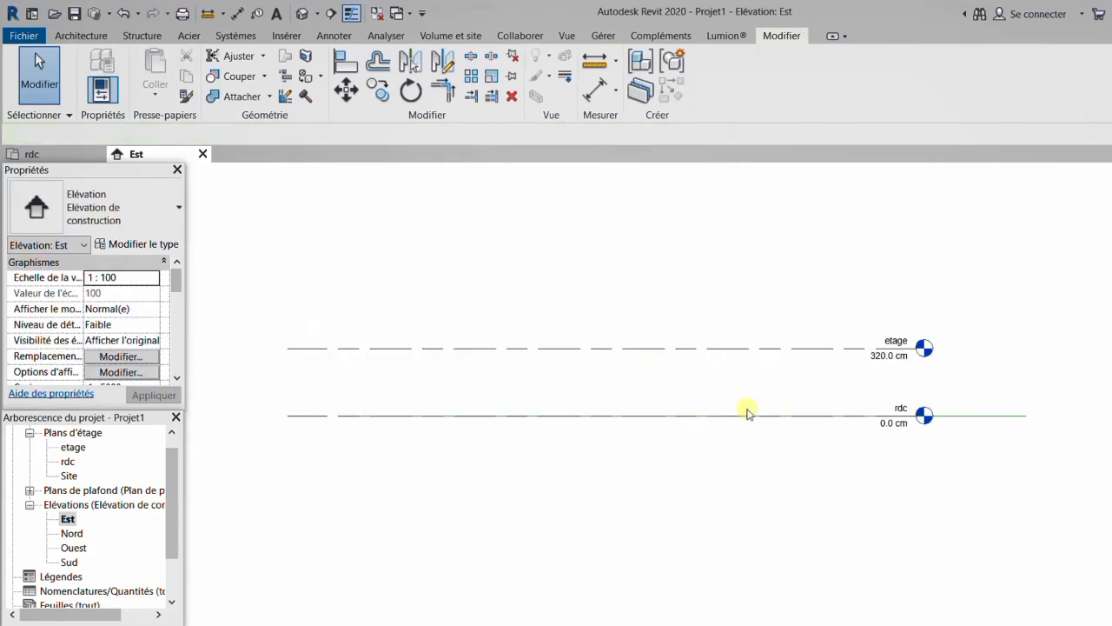
- Check the etage level's elevation and glance at the Vue tools
{"action": "left_click", "coordinate": [634, 361]}
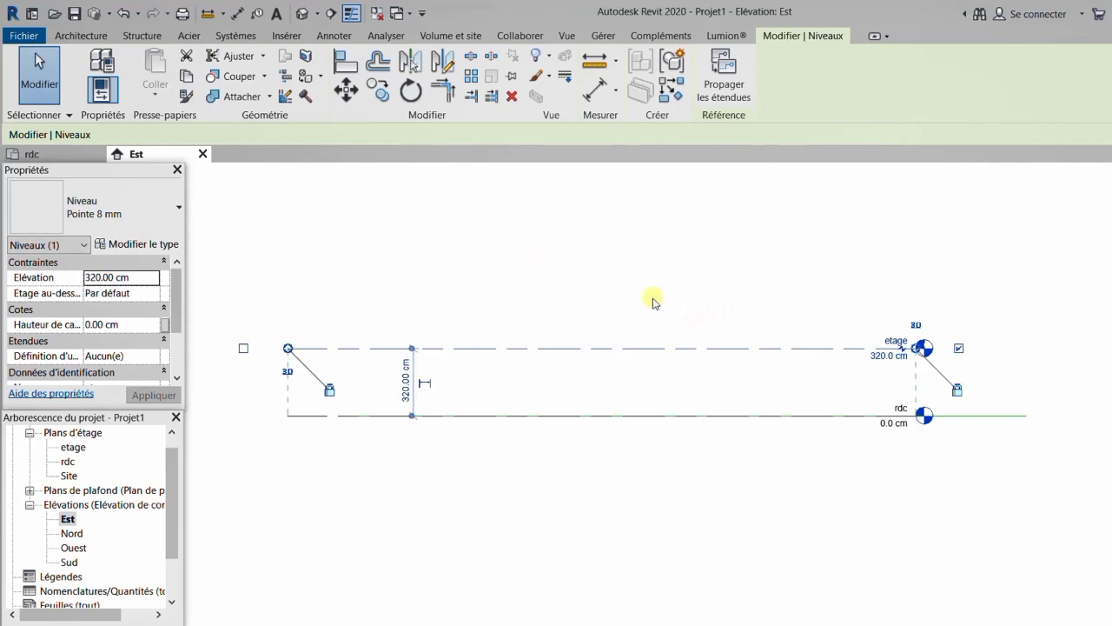
{"action": "left_click", "coordinate": [680, 316]}
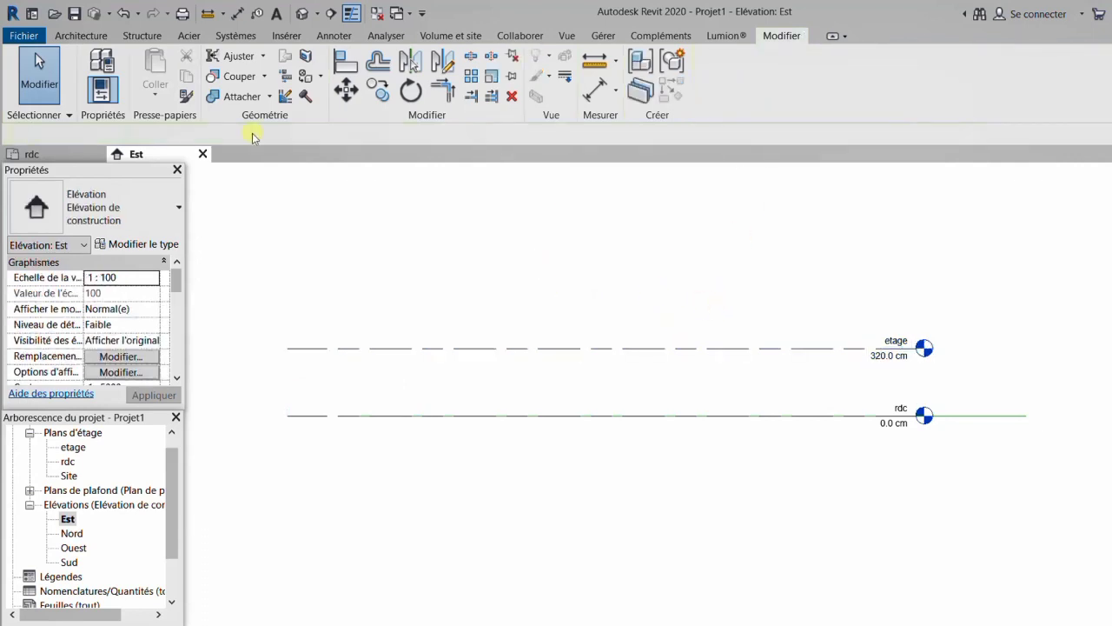
{"action": "left_click", "coordinate": [568, 36]}
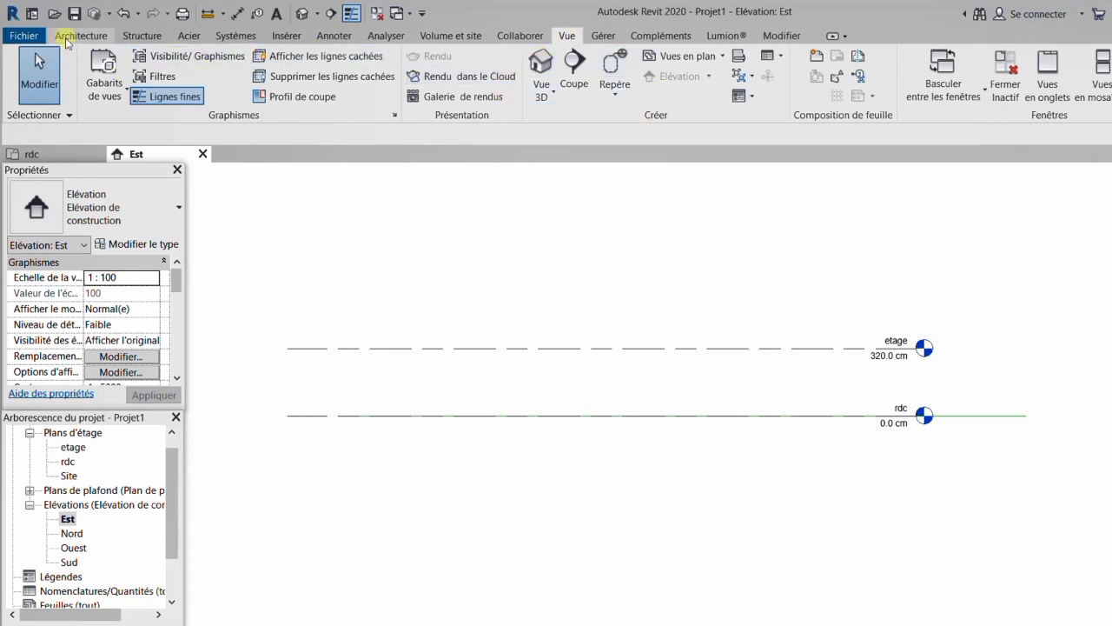
- Draw level Niveau 3 at 720 cm above etage, its ends aligned with etage and rdc
{"action": "left_click", "coordinate": [103, 38]}
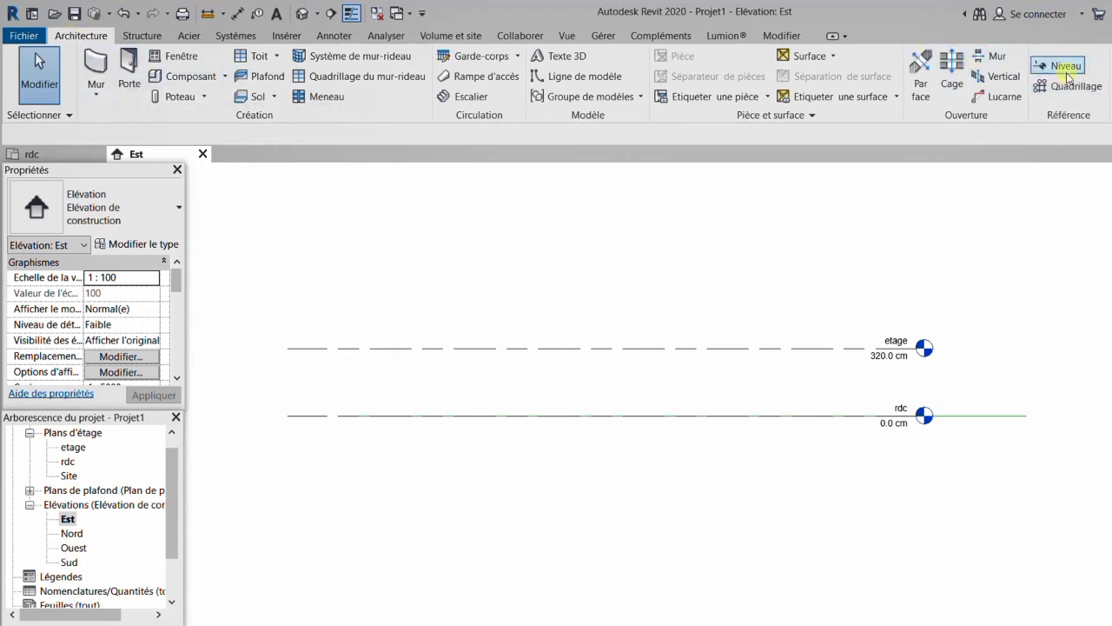
{"action": "left_click", "coordinate": [1060, 69]}
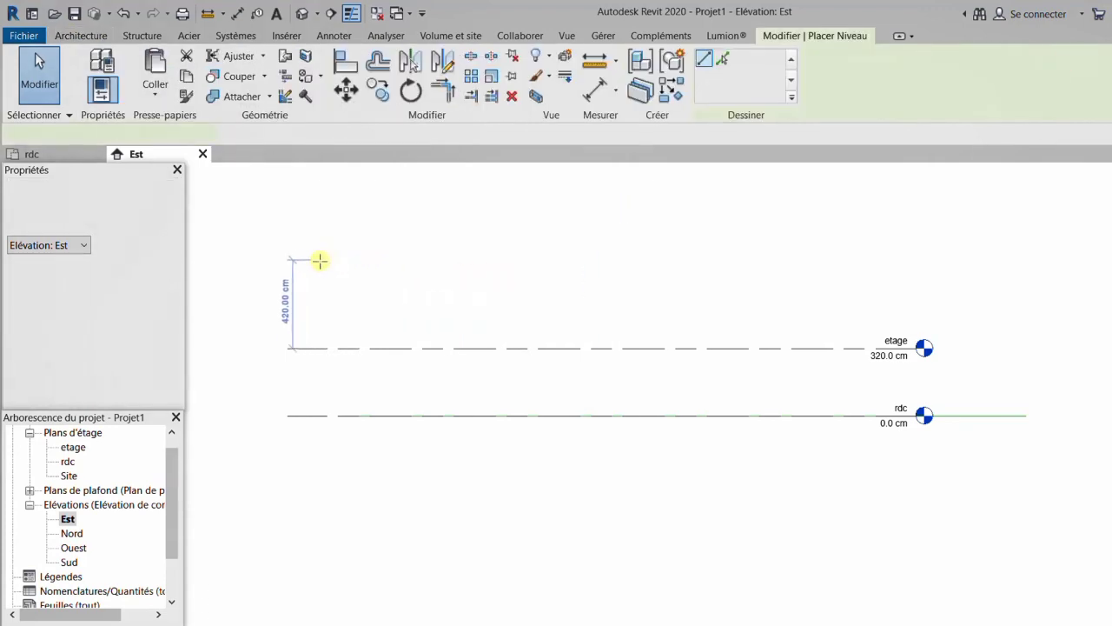
{"action": "left_click", "coordinate": [311, 264]}
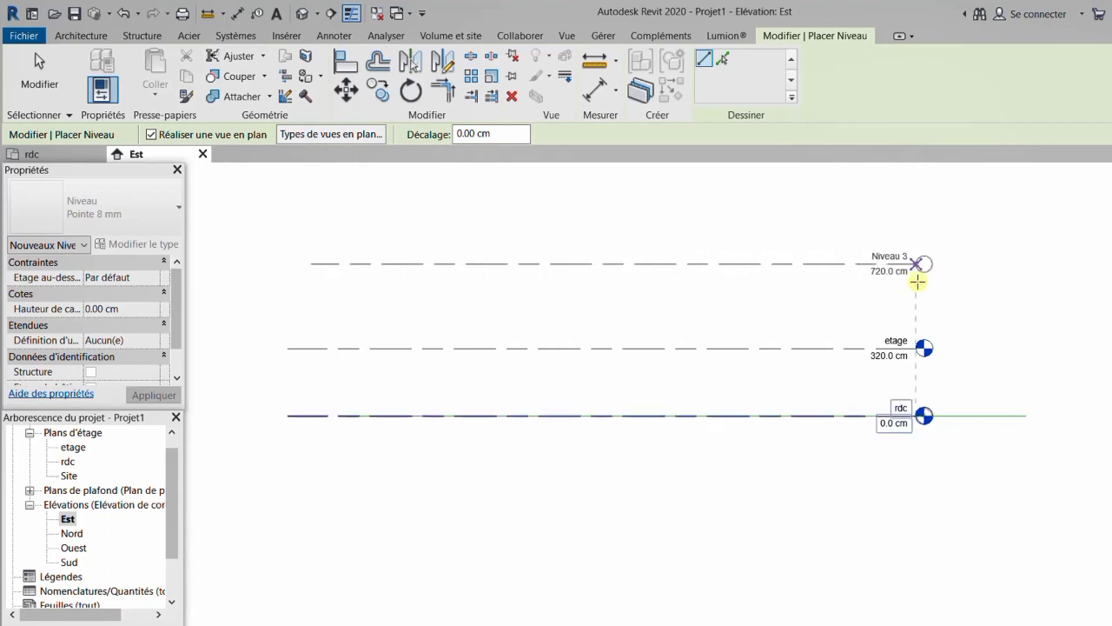
{"action": "left_click", "coordinate": [914, 282]}
{"action": "left_click", "coordinate": [915, 283]}
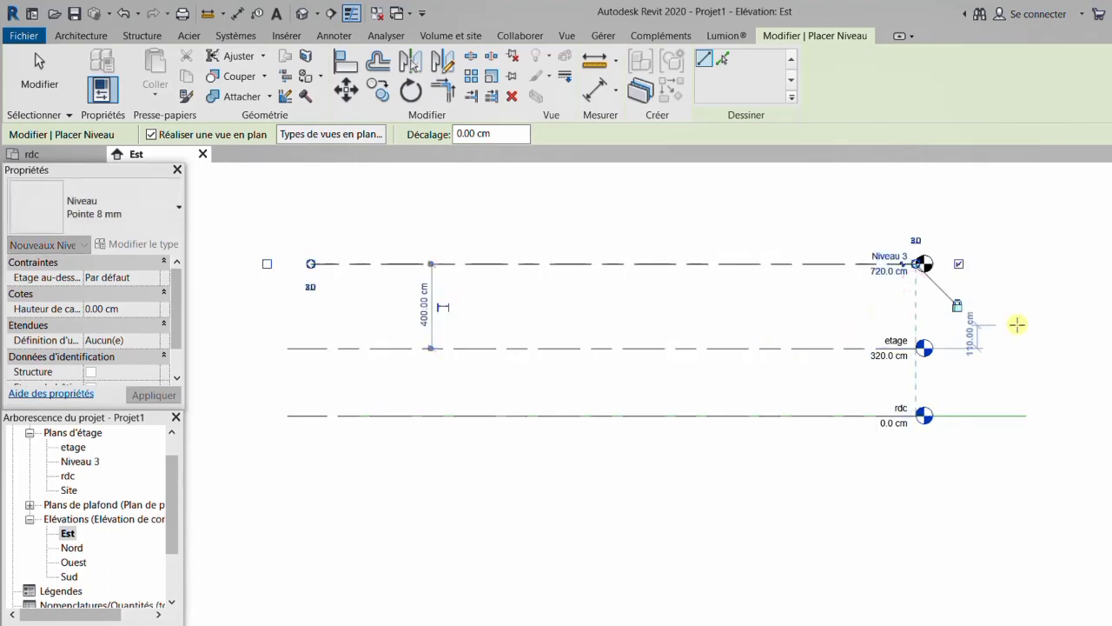
{"action": "key", "text": "Escape"}
{"action": "key", "text": "Escape"}
- Rename level Niveau 3 to 'etage 2', renaming its matching floor plan too
{"action": "scroll", "coordinate": [908, 299], "scroll_direction": "up", "scroll_amount": 2}
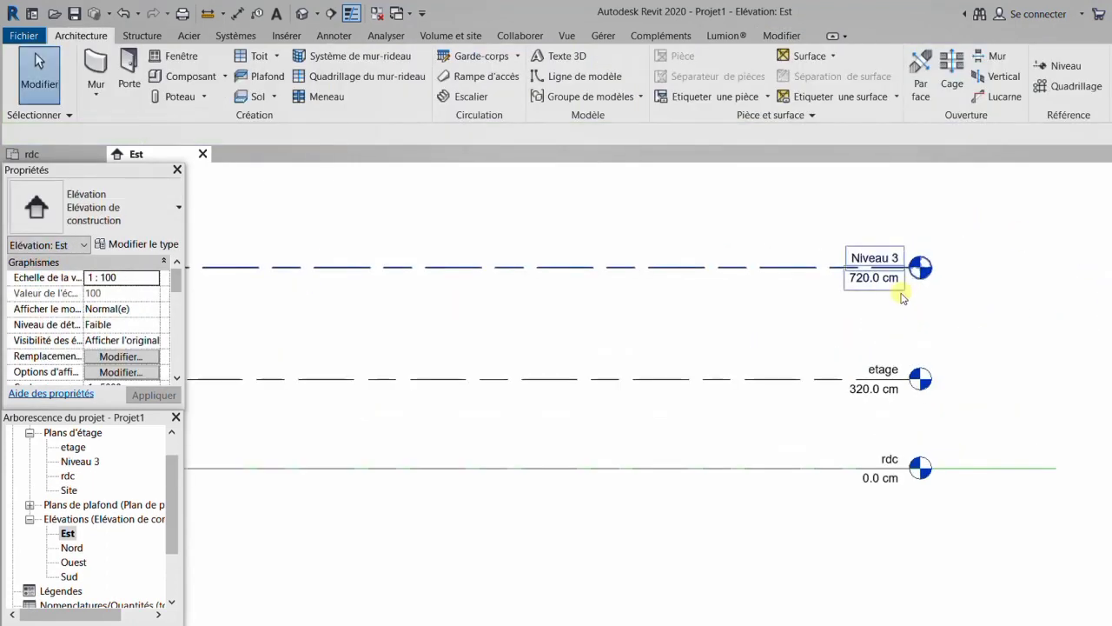
{"action": "scroll", "coordinate": [895, 278], "scroll_direction": "up", "scroll_amount": 1}
{"action": "double_click", "coordinate": [873, 251]}
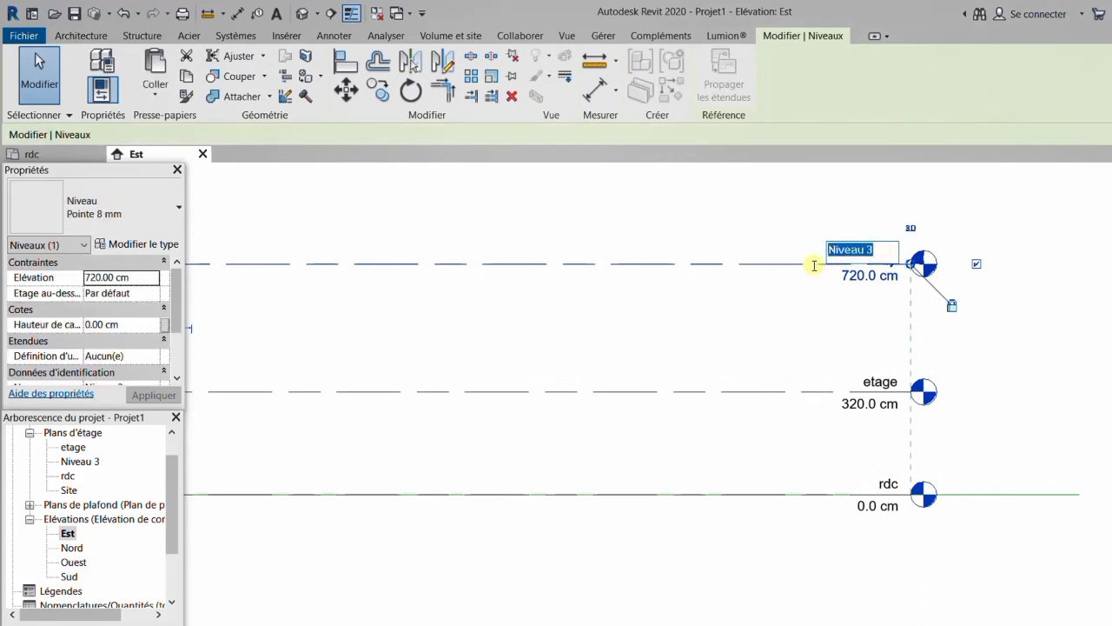
{"action": "type", "text": "etage 2"}
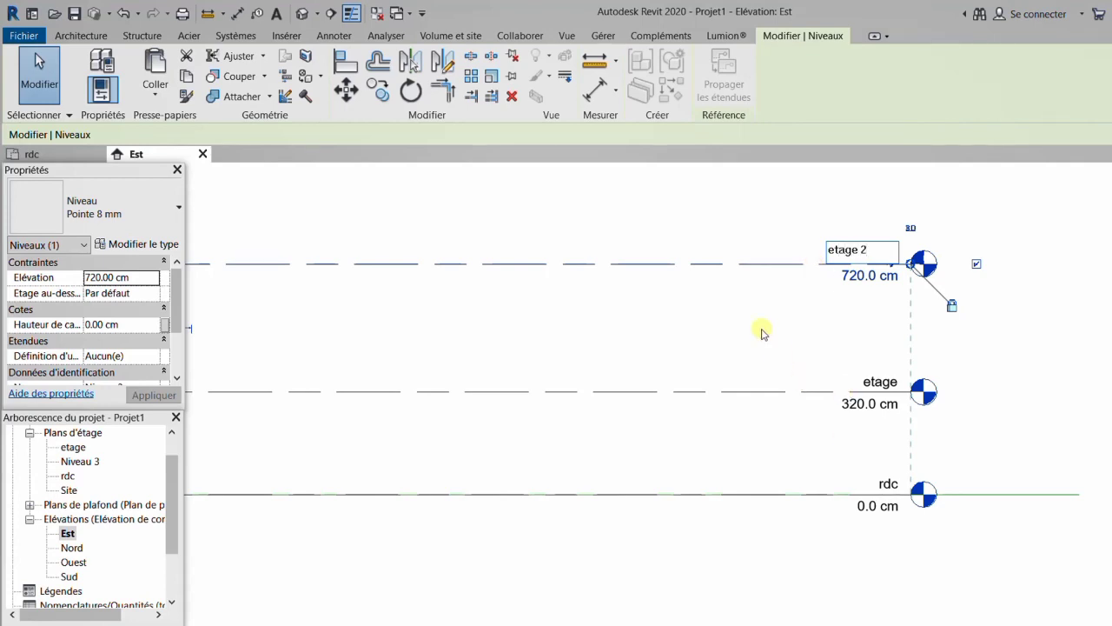
{"action": "key", "text": "Return"}
{"action": "left_click", "coordinate": [674, 356]}
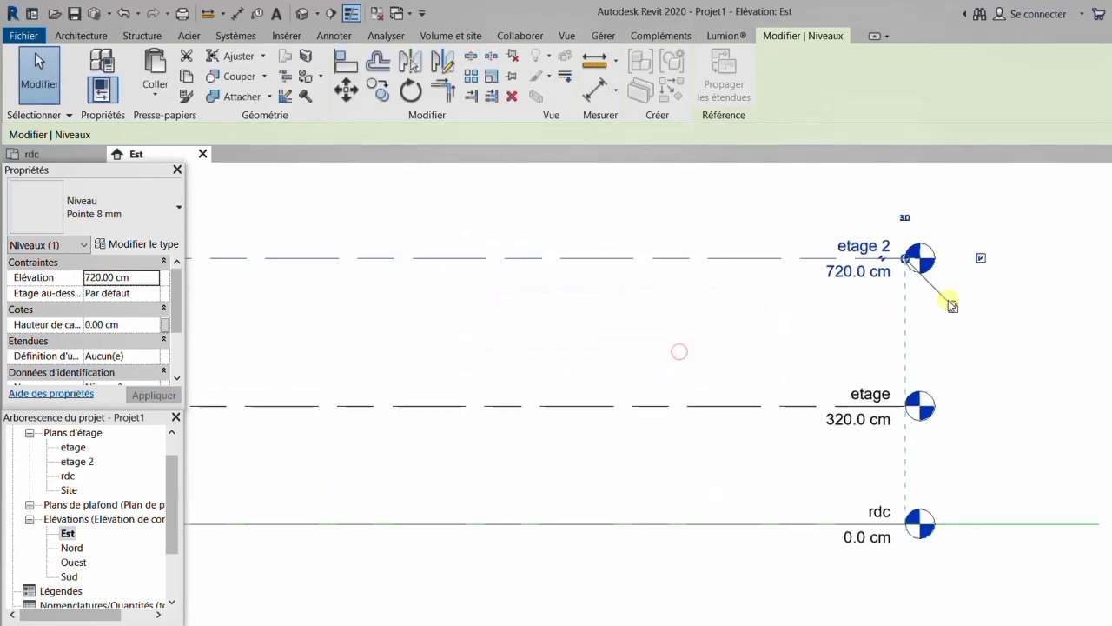
- Change the spacing above etage from 400 to 320 cm, placing etage 2 at 640 cm
{"action": "scroll", "coordinate": [950, 301], "scroll_direction": "down", "scroll_amount": 1}
{"action": "left_click", "coordinate": [269, 322]}
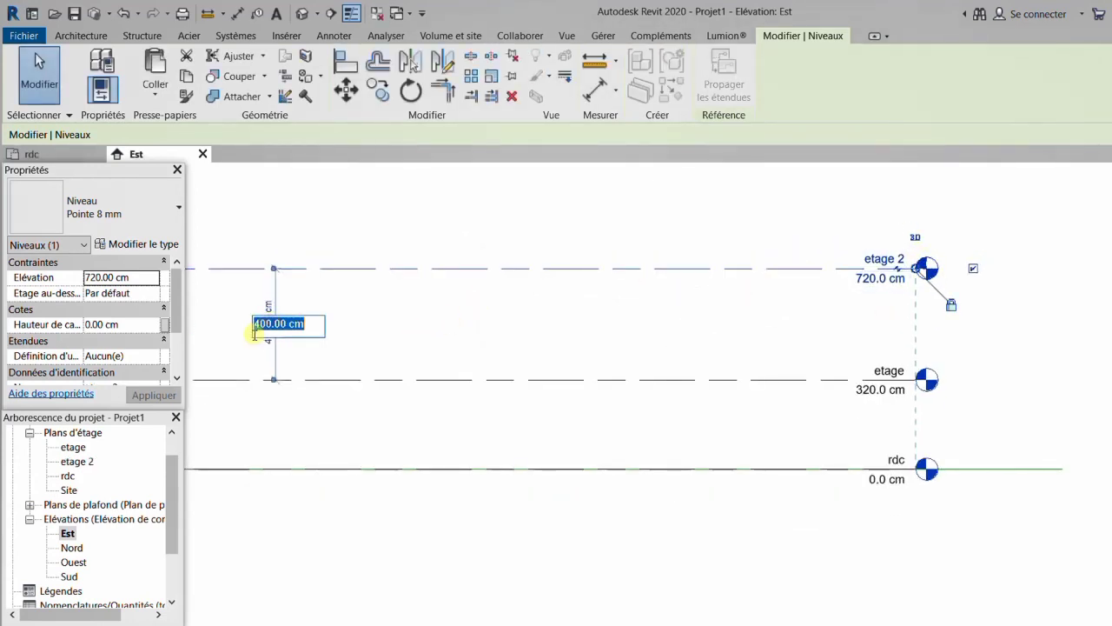
{"action": "left_click_drag", "start_coordinate": [266, 324], "coordinate": [255, 325]}
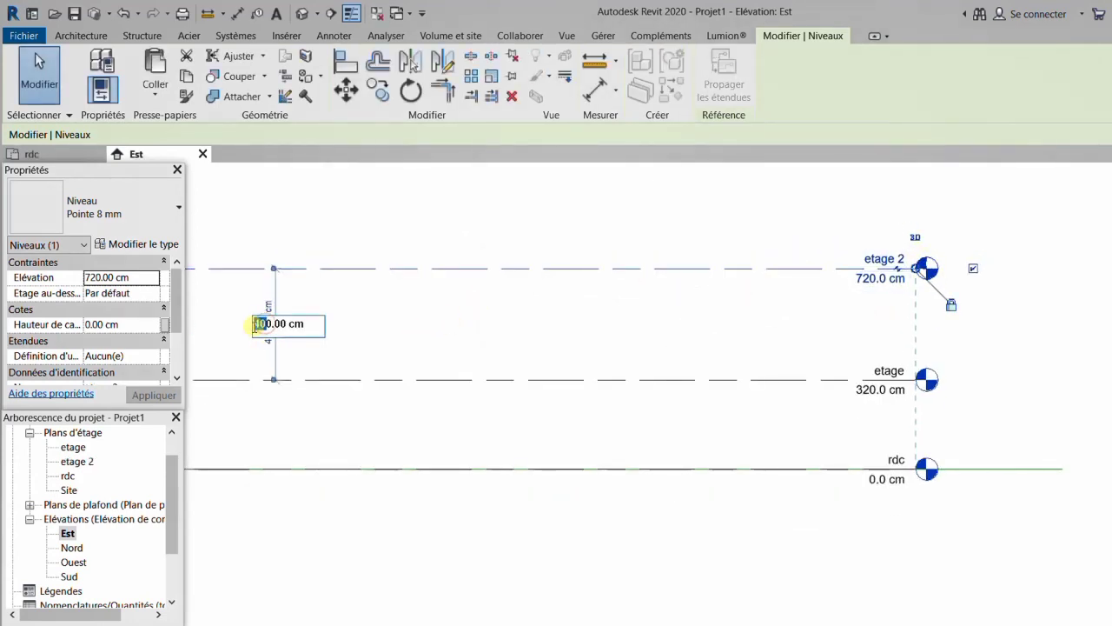
{"action": "type", "text": "2"}
{"action": "key", "text": "Return"}
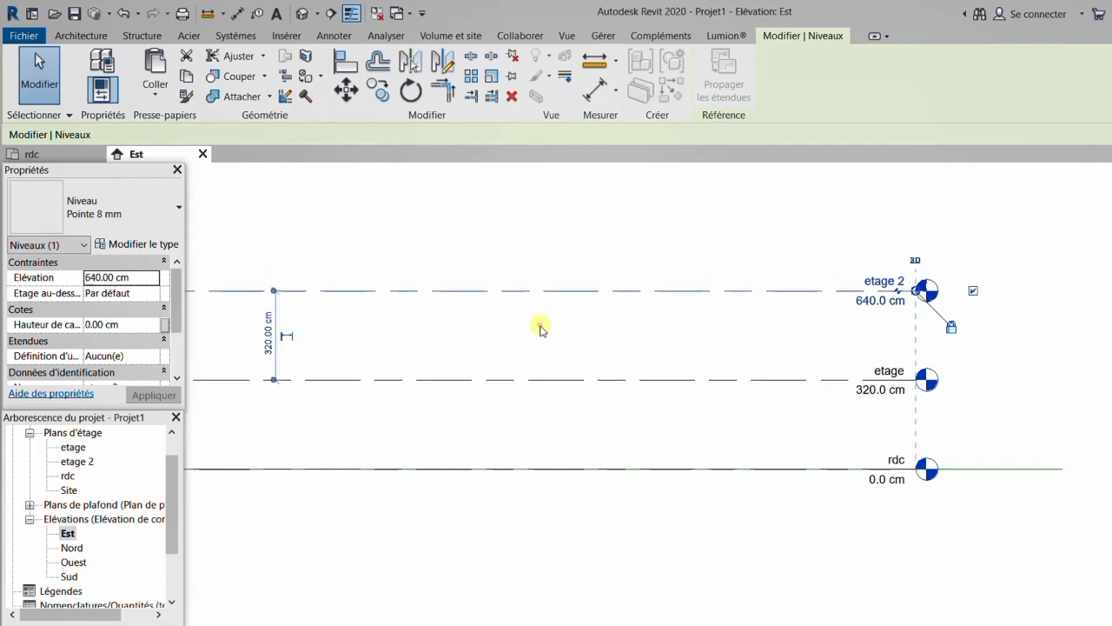
{"action": "scroll", "coordinate": [750, 235], "scroll_direction": "down", "scroll_amount": 2}
{"action": "left_click", "coordinate": [1009, 412]}
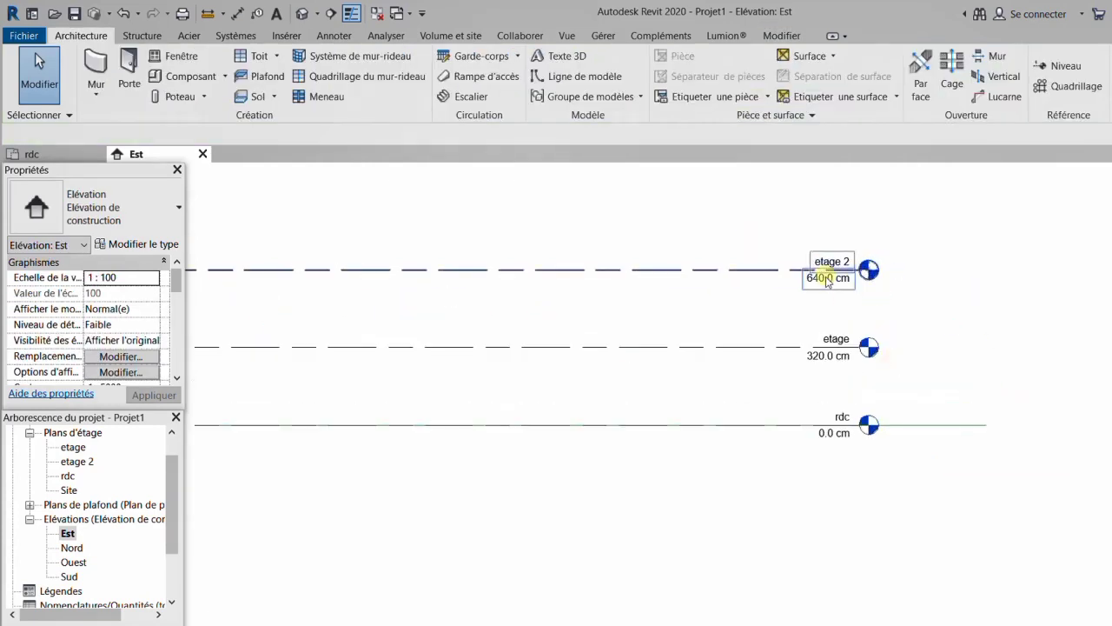
{"action": "scroll", "coordinate": [819, 273], "scroll_direction": "up", "scroll_amount": 3}
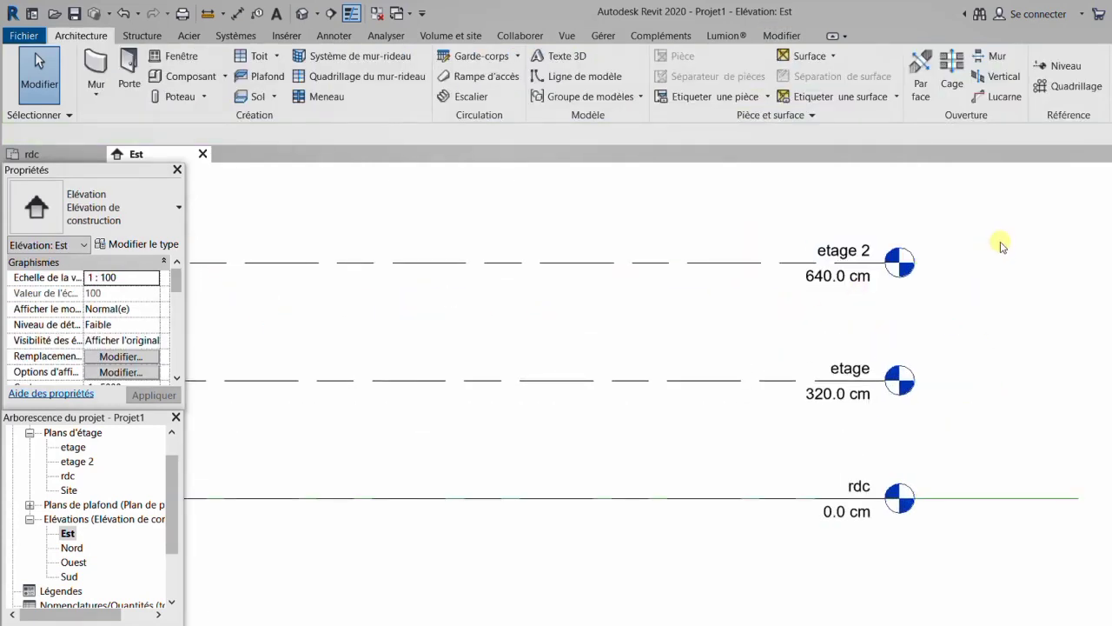
{"action": "scroll", "coordinate": [923, 371], "scroll_direction": "down", "scroll_amount": 2}
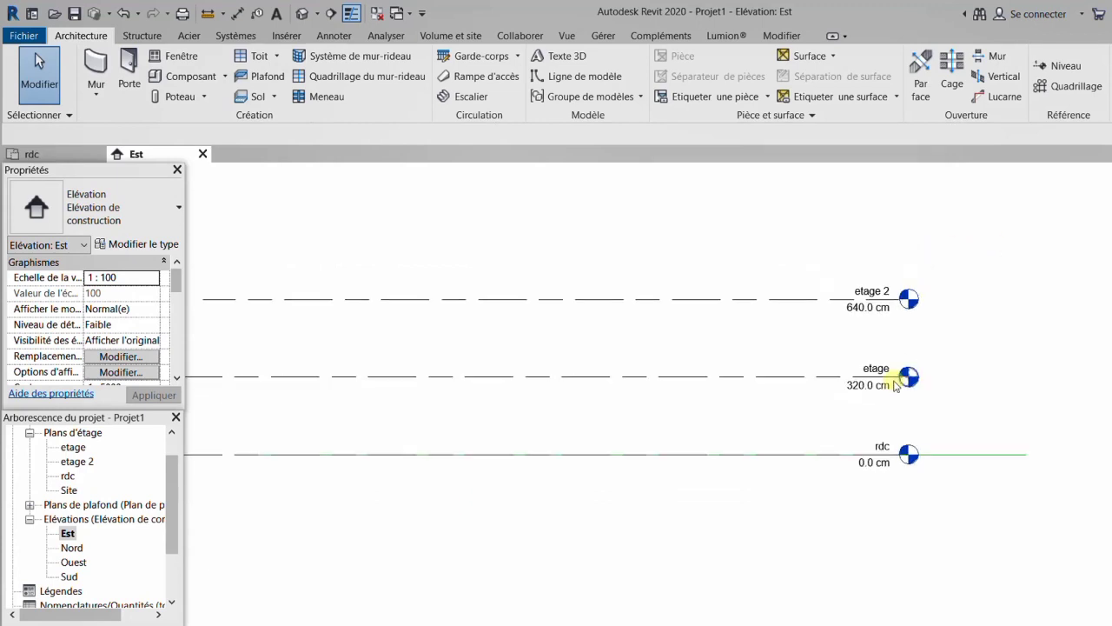
{"action": "scroll", "coordinate": [934, 386], "scroll_direction": "up", "scroll_amount": 1}
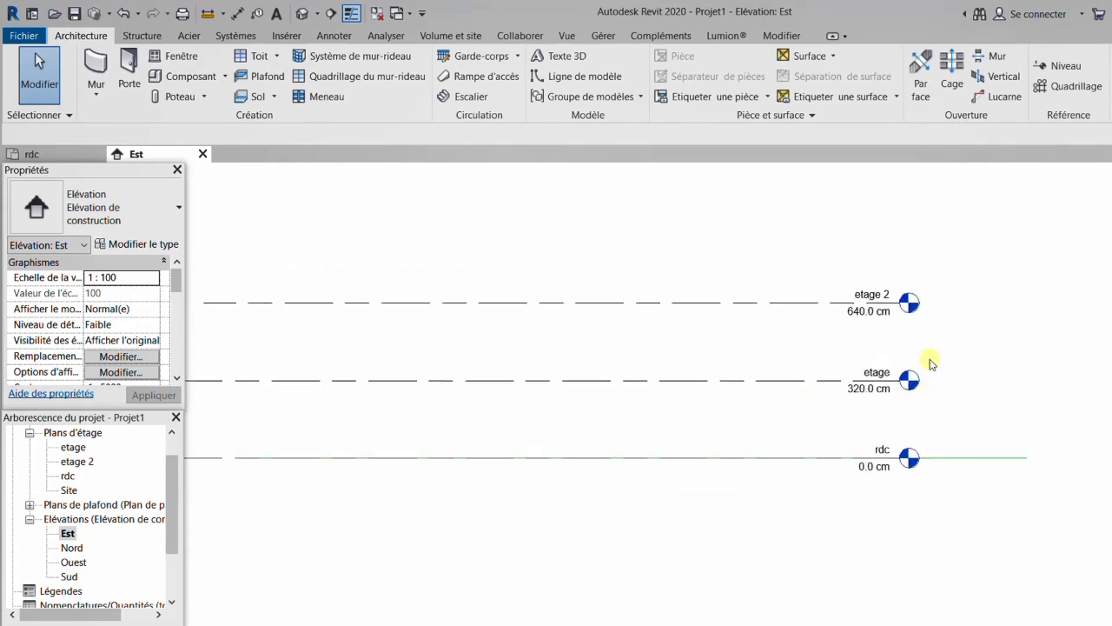
{"action": "scroll", "coordinate": [945, 397], "scroll_direction": "down", "scroll_amount": 2}
{"action": "scroll", "coordinate": [774, 439], "scroll_direction": "down", "scroll_amount": 1}
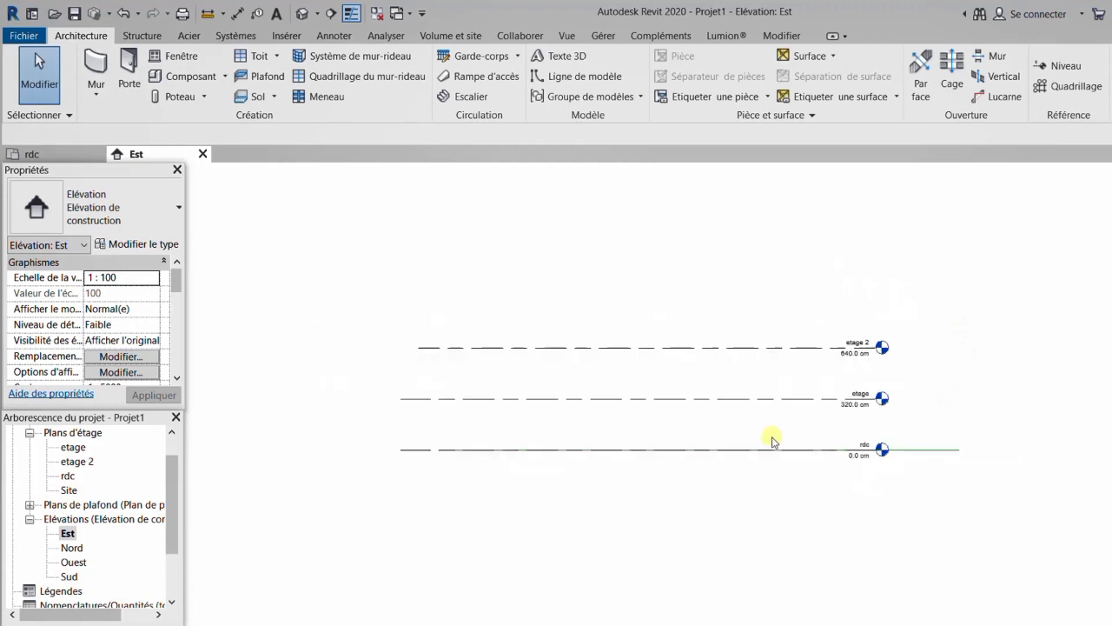
{"action": "scroll", "coordinate": [831, 359], "scroll_direction": "down", "scroll_amount": 1}
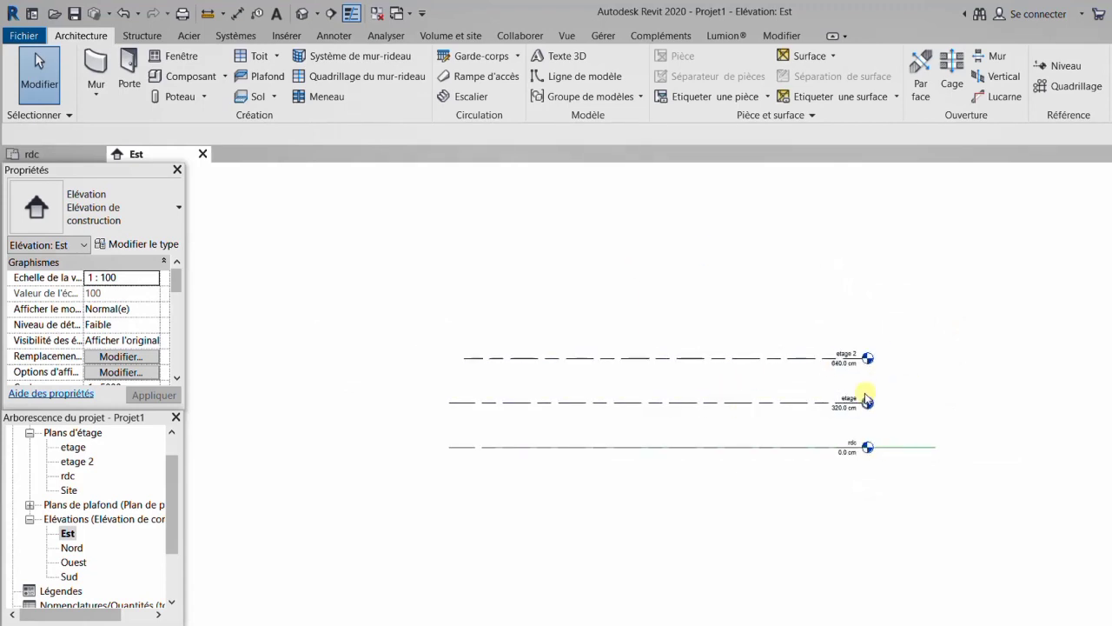
{"action": "scroll", "coordinate": [867, 400], "scroll_direction": "up", "scroll_amount": 1}
{"action": "scroll", "coordinate": [873, 413], "scroll_direction": "up", "scroll_amount": 1}
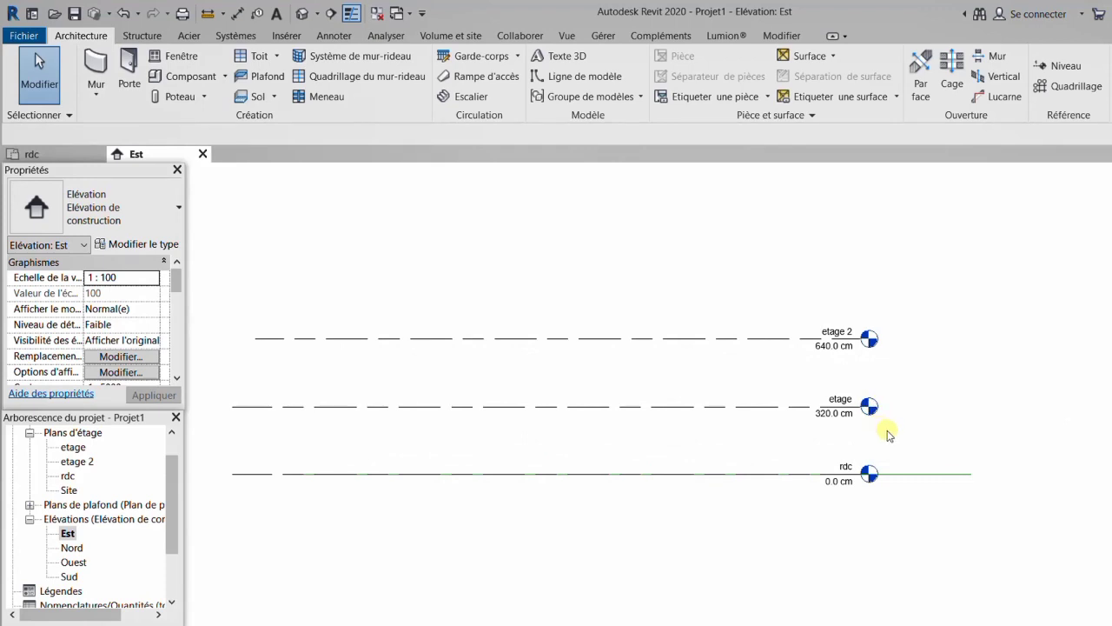
{"action": "scroll", "coordinate": [878, 439], "scroll_direction": "down", "scroll_amount": 1}
{"action": "scroll", "coordinate": [921, 442], "scroll_direction": "down", "scroll_amount": 1}
{"action": "scroll", "coordinate": [930, 443], "scroll_direction": "up", "scroll_amount": 1}
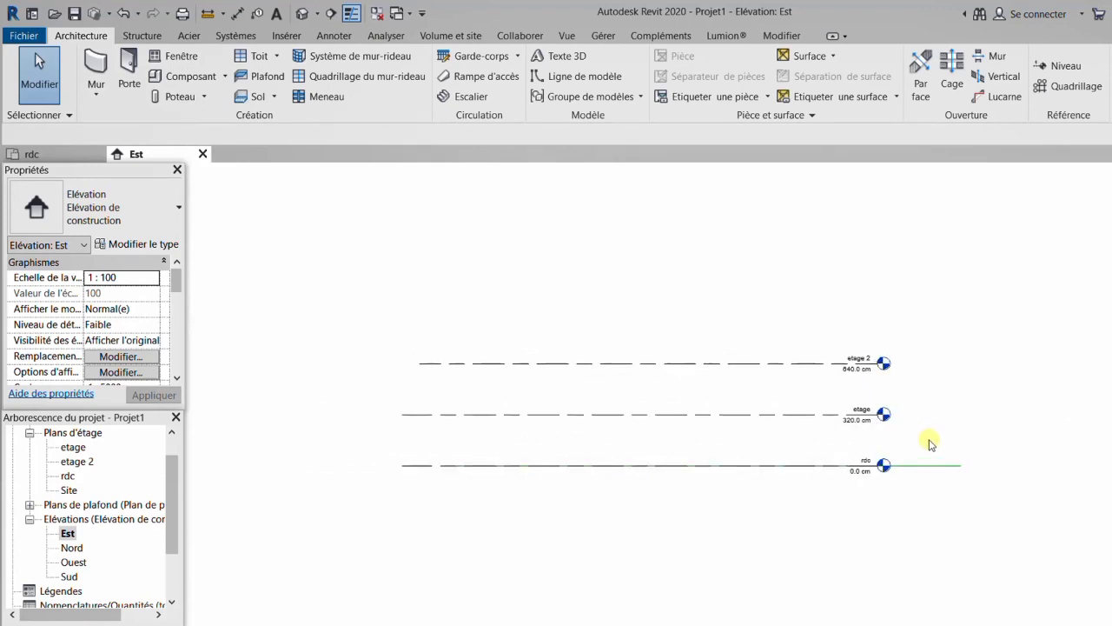
{"action": "scroll", "coordinate": [930, 443], "scroll_direction": "up", "scroll_amount": 1}
{"action": "scroll", "coordinate": [930, 443], "scroll_direction": "up", "scroll_amount": 1}
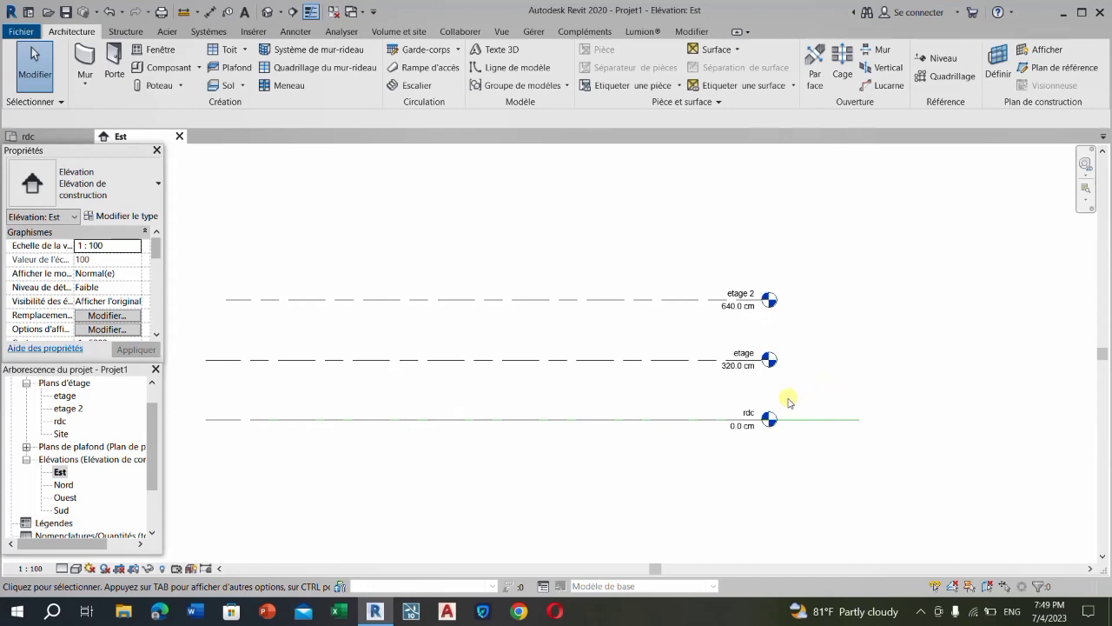
{"action": "middle_click_drag", "start_coordinate": [824, 371], "coordinate": [852, 382]}
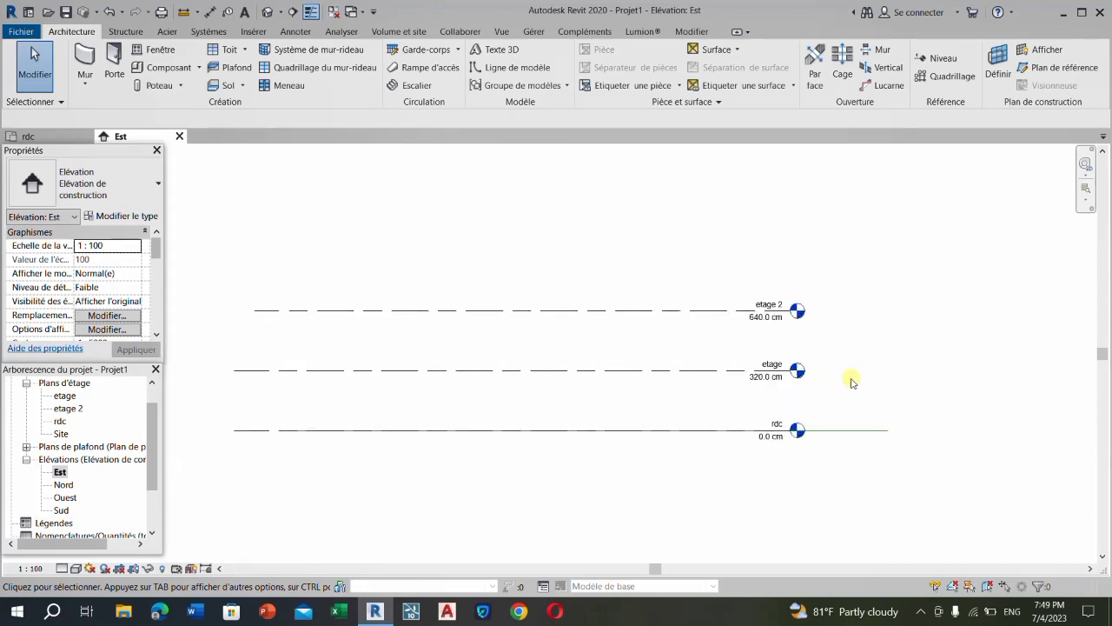